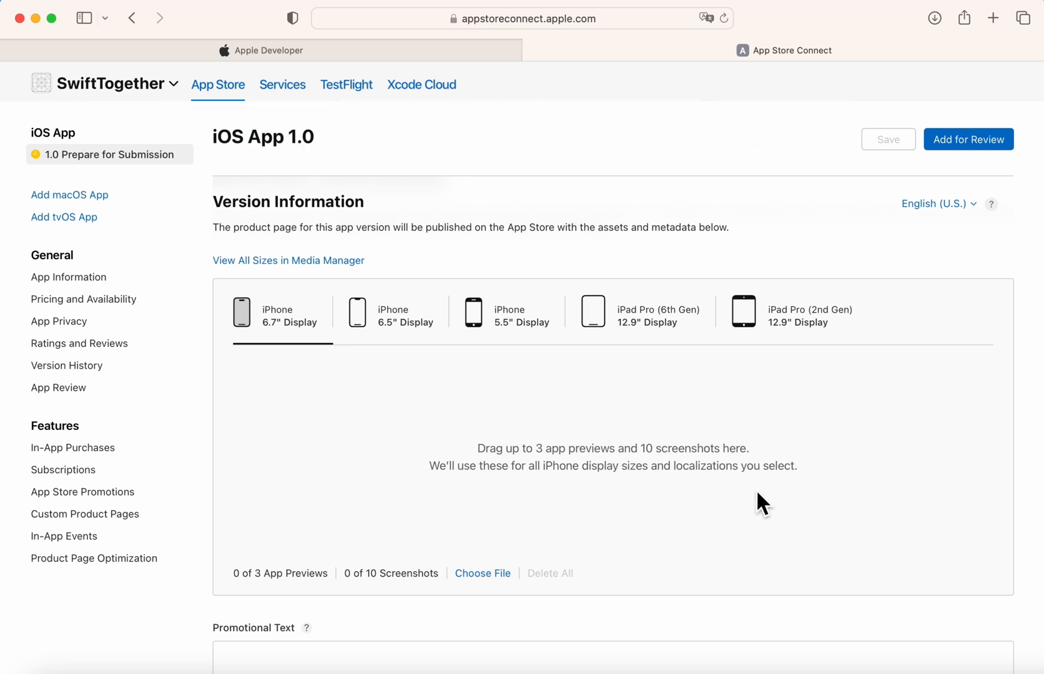
Step through the iPhone 6.5", 5.5" and iPad Pro 6th and 2nd Gen screenshot slots.
{"action": "scroll", "coordinate": [756, 493], "scroll_direction": "down", "scroll_amount": 2}
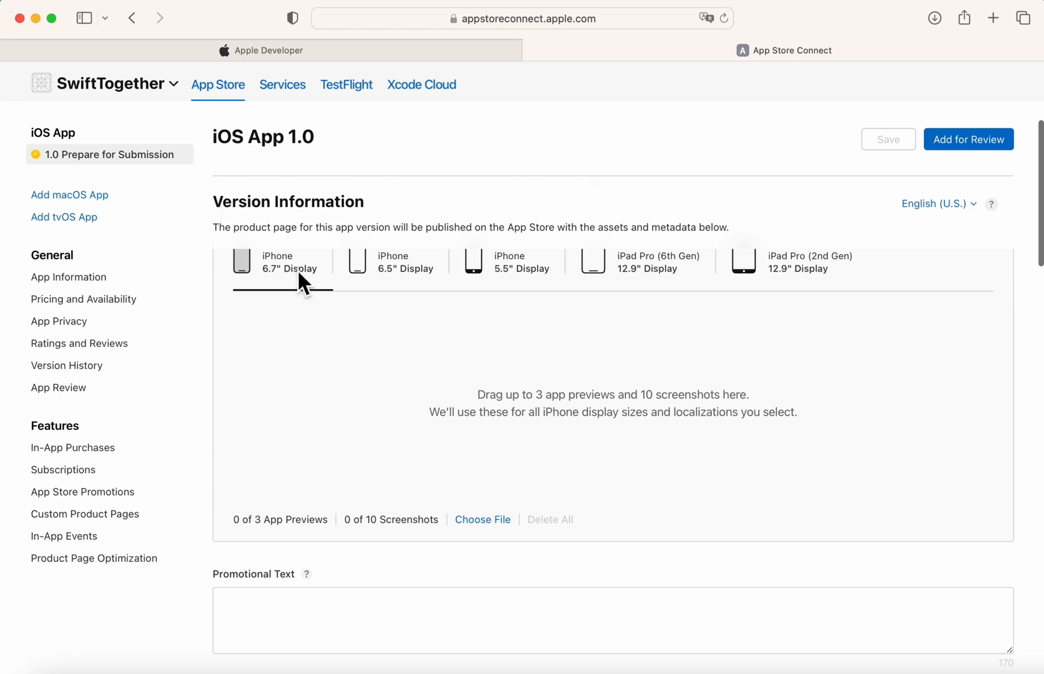
{"action": "left_click", "coordinate": [406, 271]}
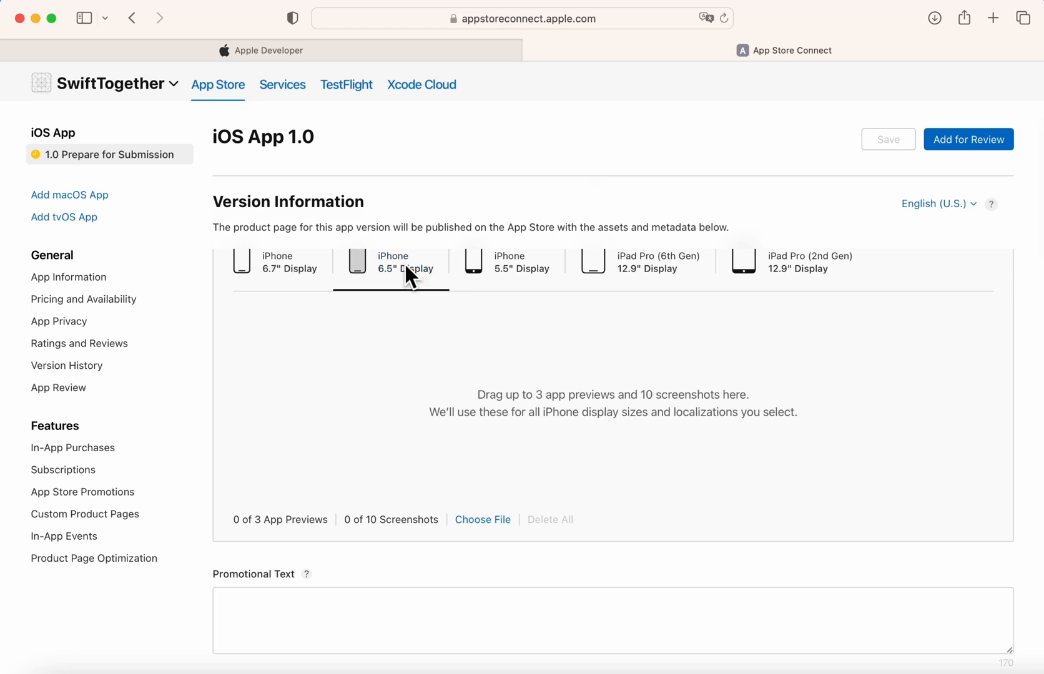
{"action": "left_click", "coordinate": [526, 280]}
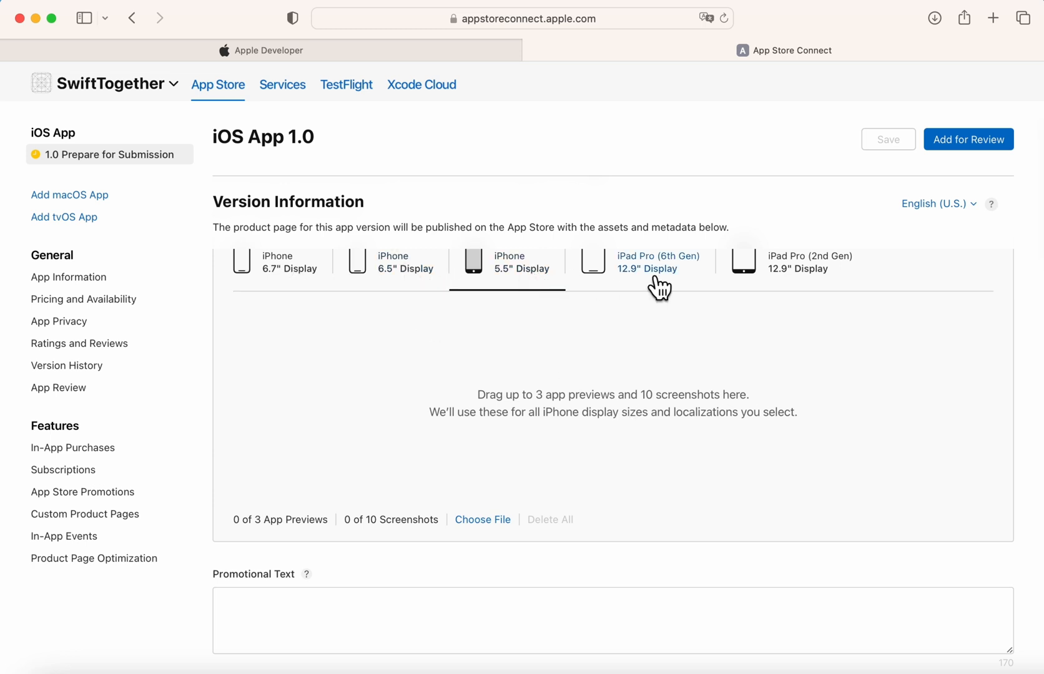
{"action": "left_click", "coordinate": [677, 283]}
{"action": "left_click", "coordinate": [765, 278]}
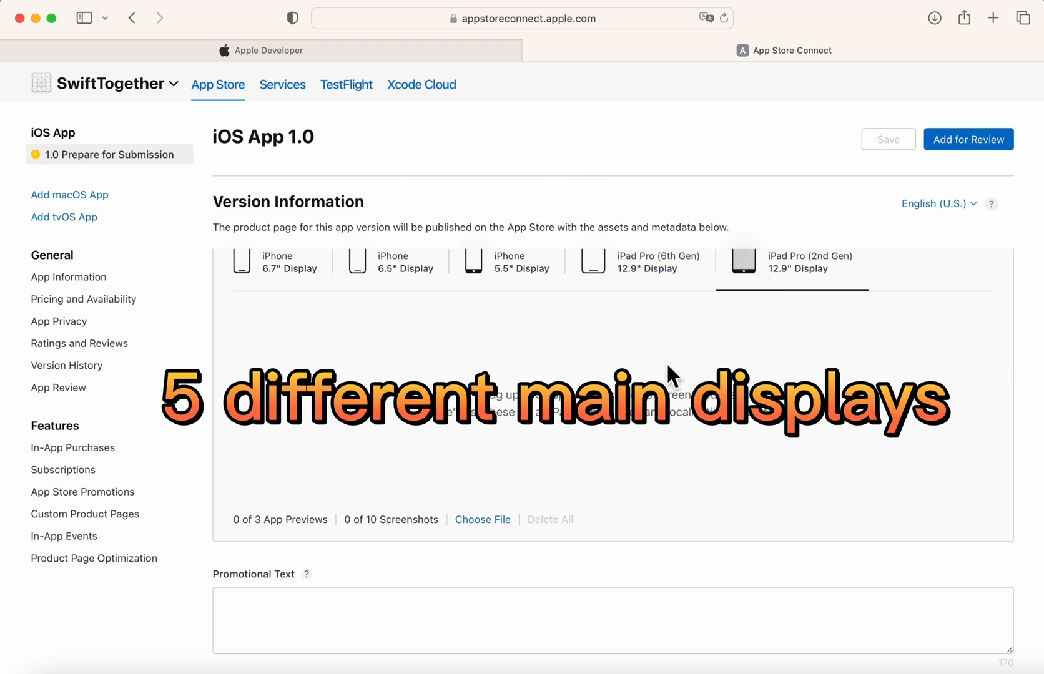
{"action": "scroll", "coordinate": [666, 374], "scroll_direction": "up", "scroll_amount": 2}
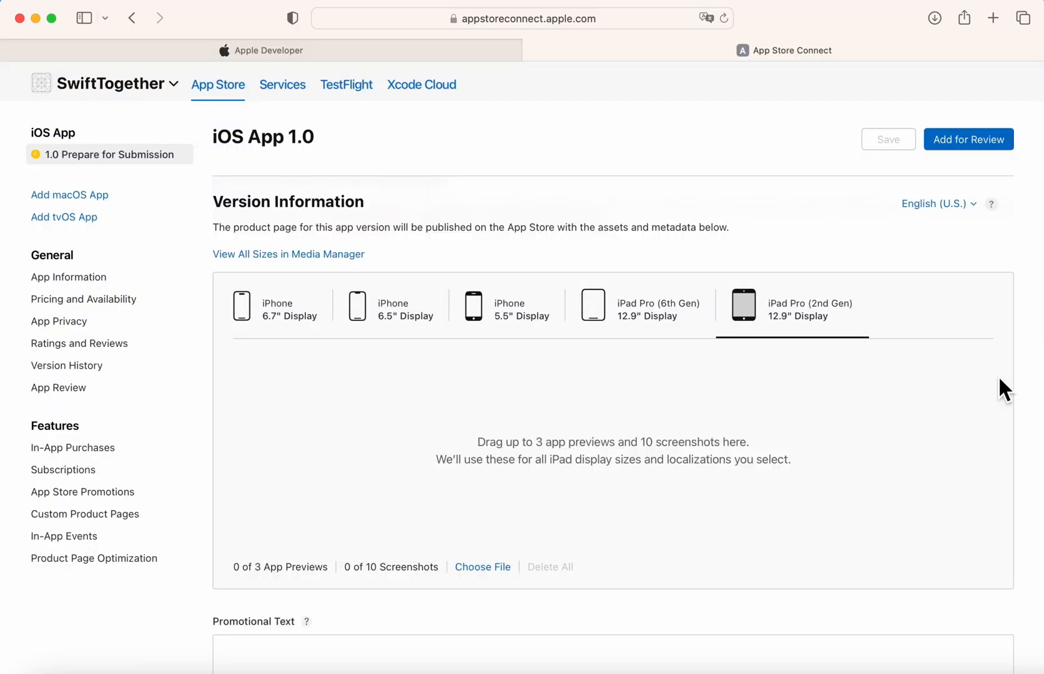
{"action": "scroll", "coordinate": [997, 375], "scroll_direction": "down", "scroll_amount": 3}
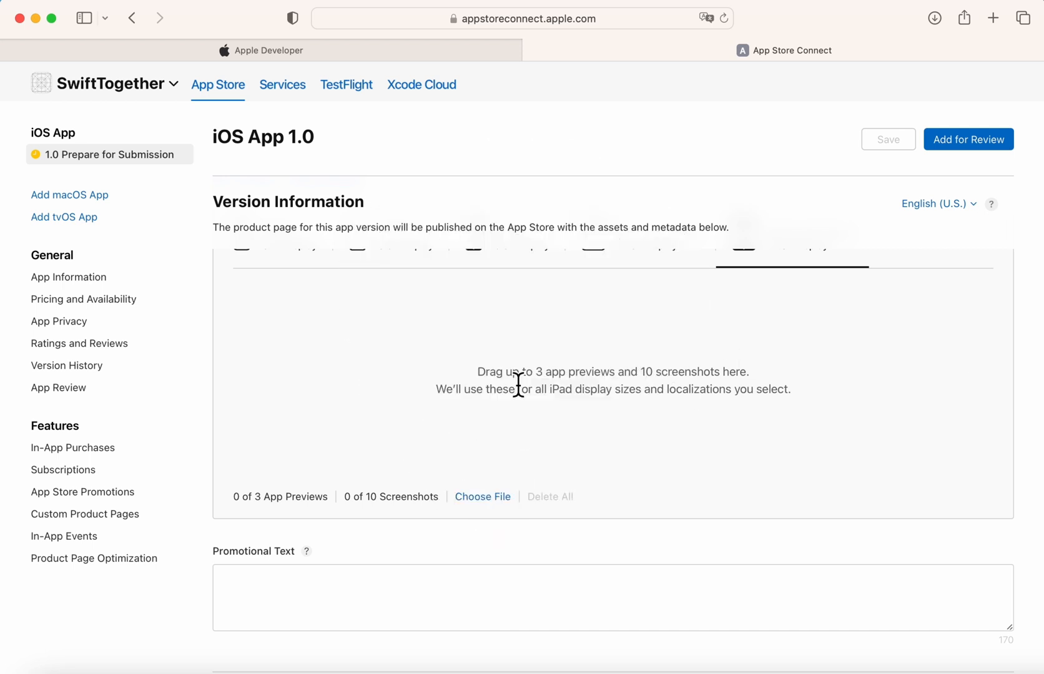
{"action": "scroll", "coordinate": [519, 384], "scroll_direction": "down", "scroll_amount": 2}
{"action": "scroll", "coordinate": [518, 384], "scroll_direction": "up", "scroll_amount": 5}
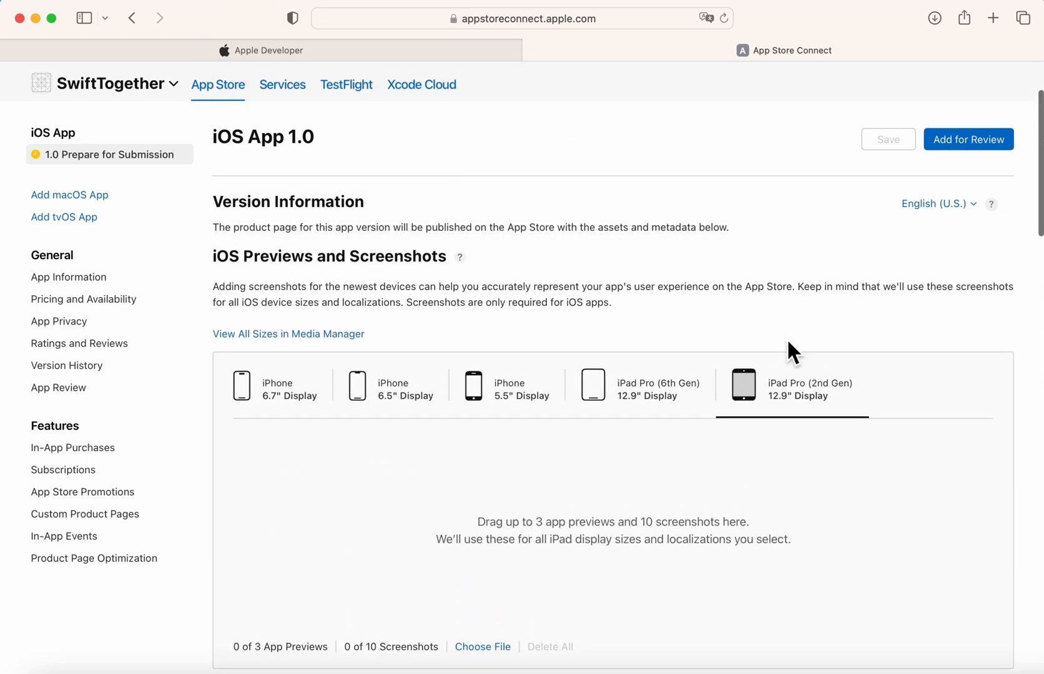
Open the Media Manager in a new tab and review the iOS screenshot sizes.
{"action": "right_click", "coordinate": [290, 334]}
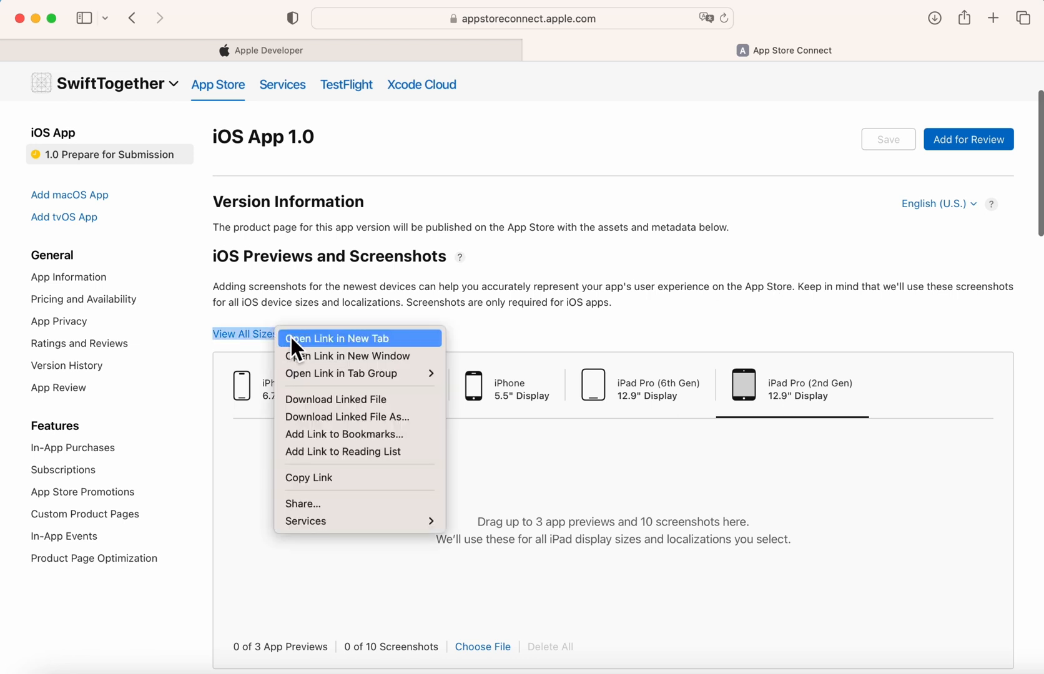
{"action": "left_click", "coordinate": [292, 337]}
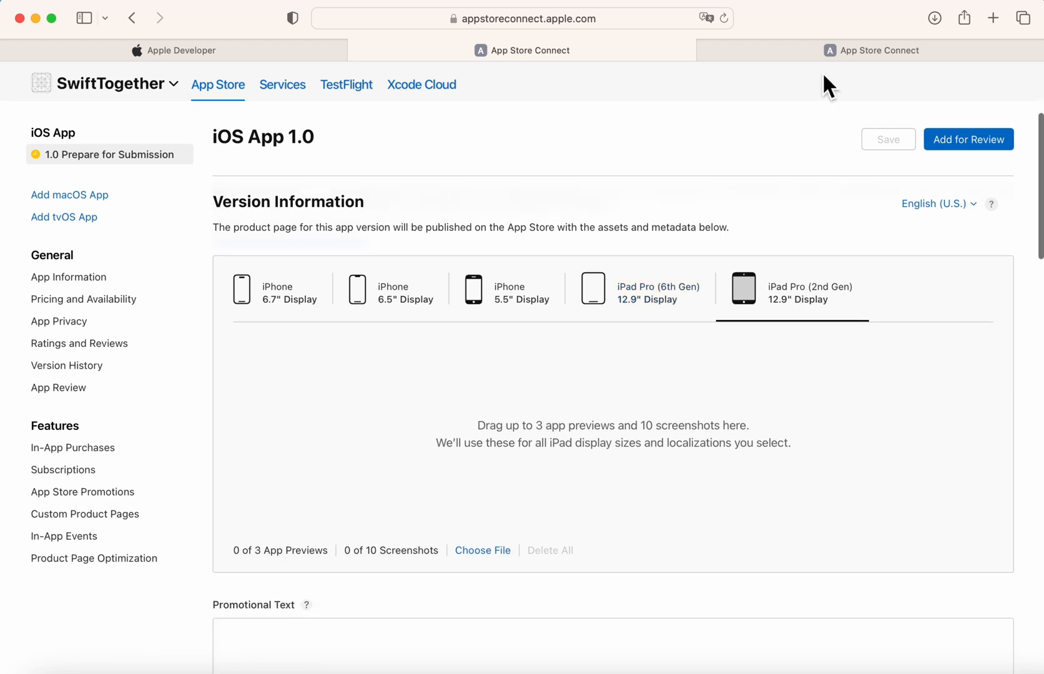
{"action": "left_click", "coordinate": [830, 52]}
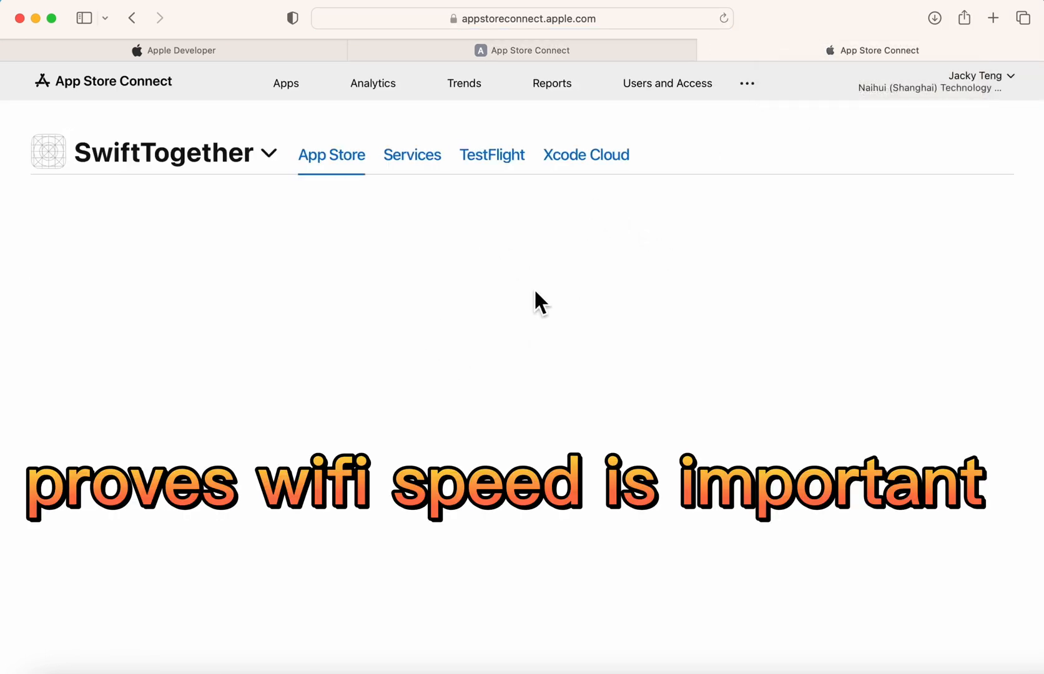
{"action": "scroll", "coordinate": [535, 303], "scroll_direction": "down", "scroll_amount": 3}
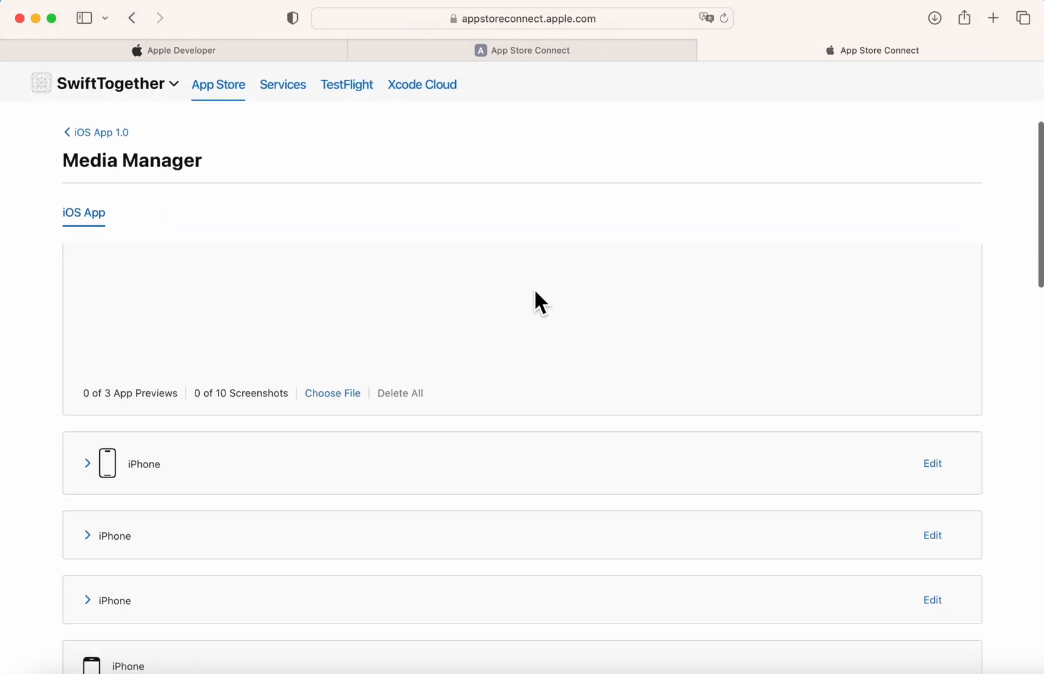
{"action": "scroll", "coordinate": [534, 288], "scroll_direction": "down", "scroll_amount": 10}
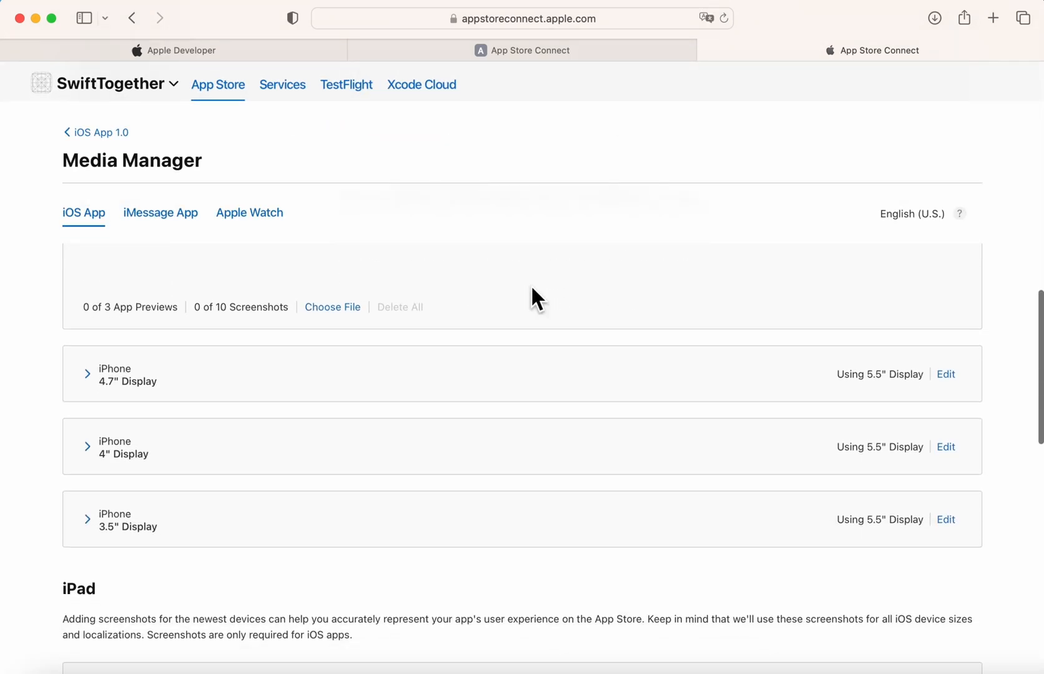
{"action": "scroll", "coordinate": [532, 288], "scroll_direction": "down", "scroll_amount": 15}
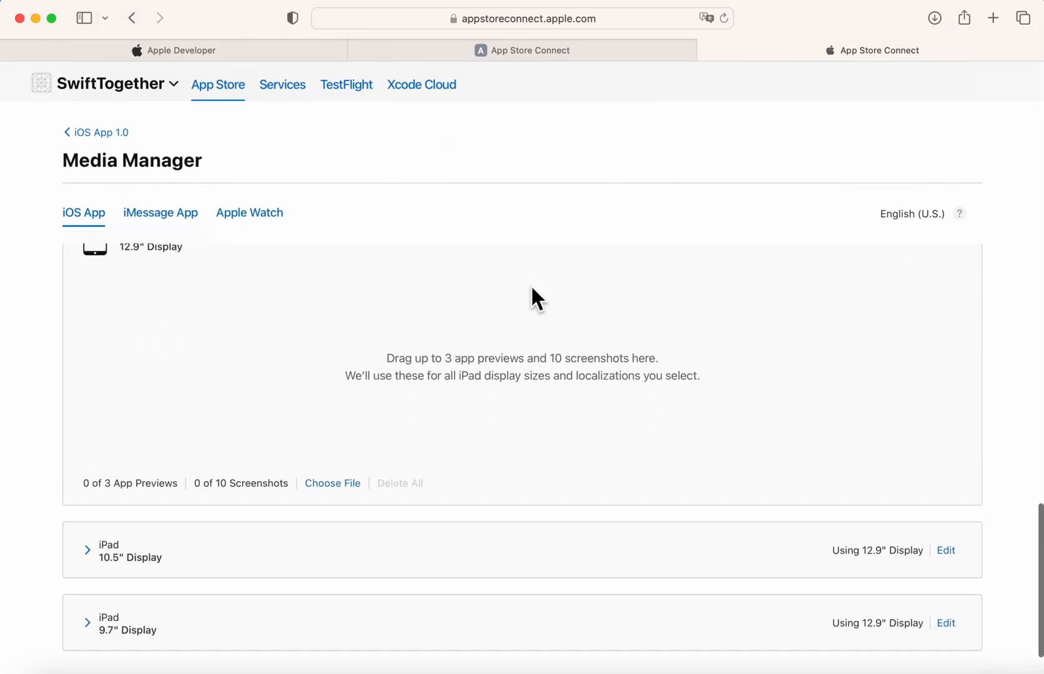
{"action": "scroll", "coordinate": [532, 289], "scroll_direction": "down", "scroll_amount": 3}
{"action": "scroll", "coordinate": [532, 289], "scroll_direction": "up", "scroll_amount": 20}
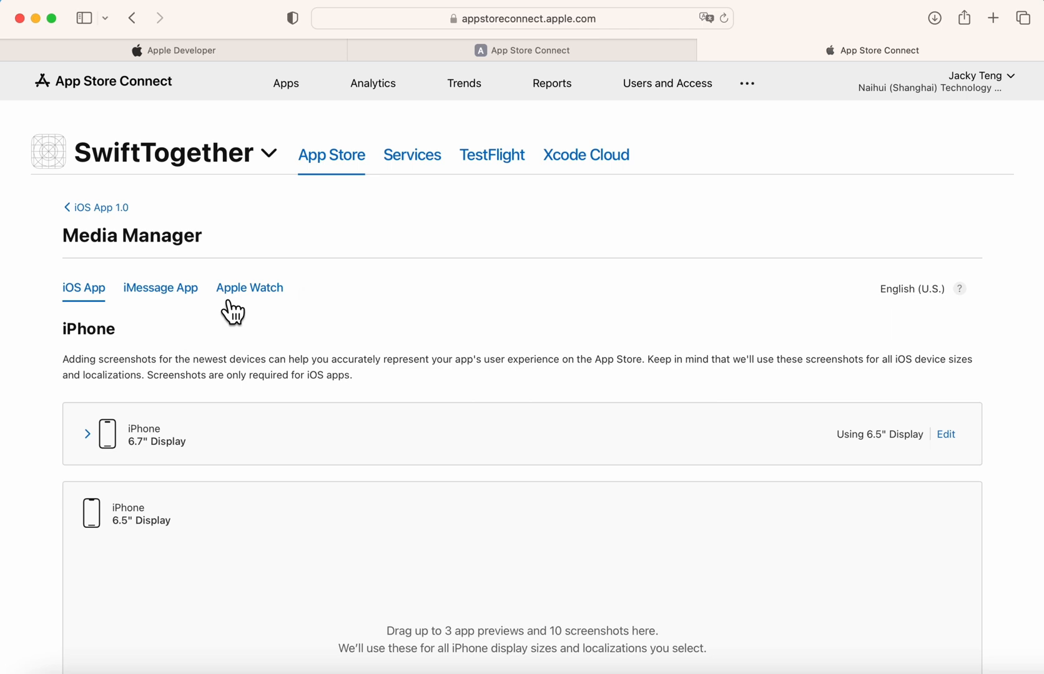
Check the iMessage App and Apple Watch sizes, highlighting the Ultra's 410 x 502px.
{"action": "left_click", "coordinate": [164, 290]}
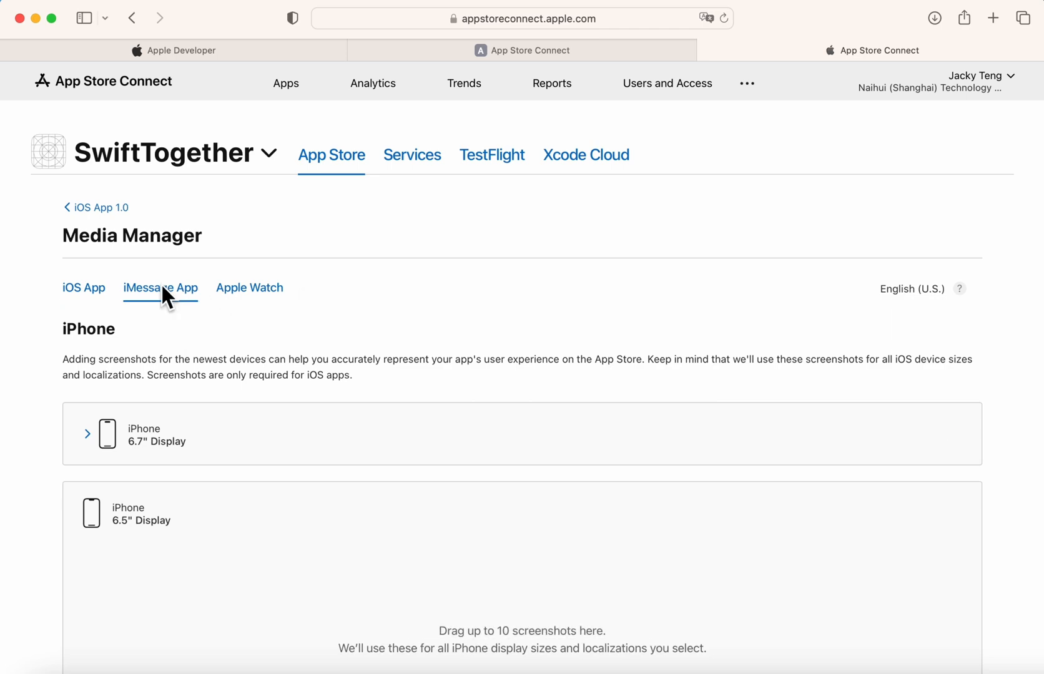
{"action": "left_click", "coordinate": [247, 304]}
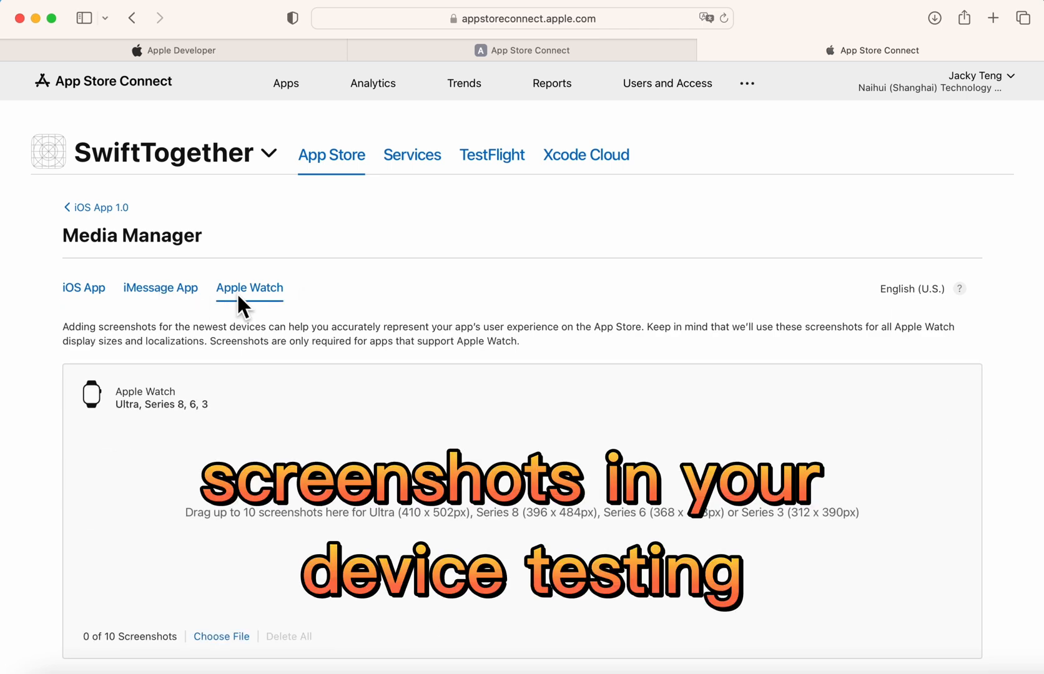
{"action": "scroll", "coordinate": [238, 296], "scroll_direction": "down", "scroll_amount": 2}
{"action": "left_click_drag", "start_coordinate": [402, 426], "coordinate": [472, 427]}
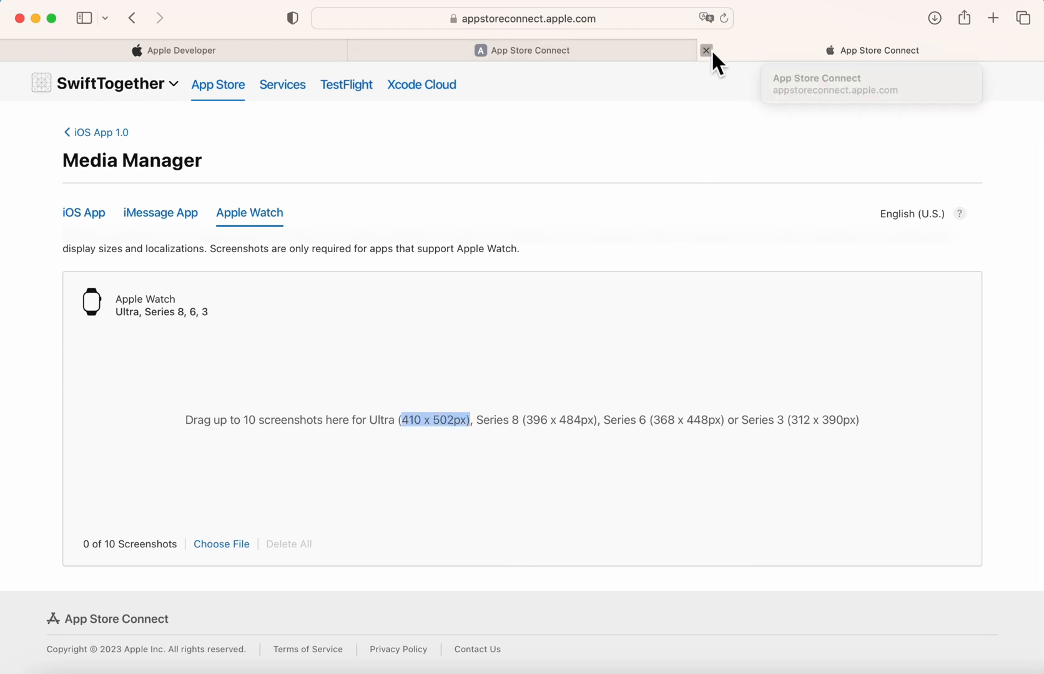
Close the Media Manager and enter 'Let's SwiftTogether & Learn SwiftUI' as the Promotional Text.
{"action": "left_click", "coordinate": [707, 50]}
{"action": "scroll", "coordinate": [480, 449], "scroll_direction": "down", "scroll_amount": 3}
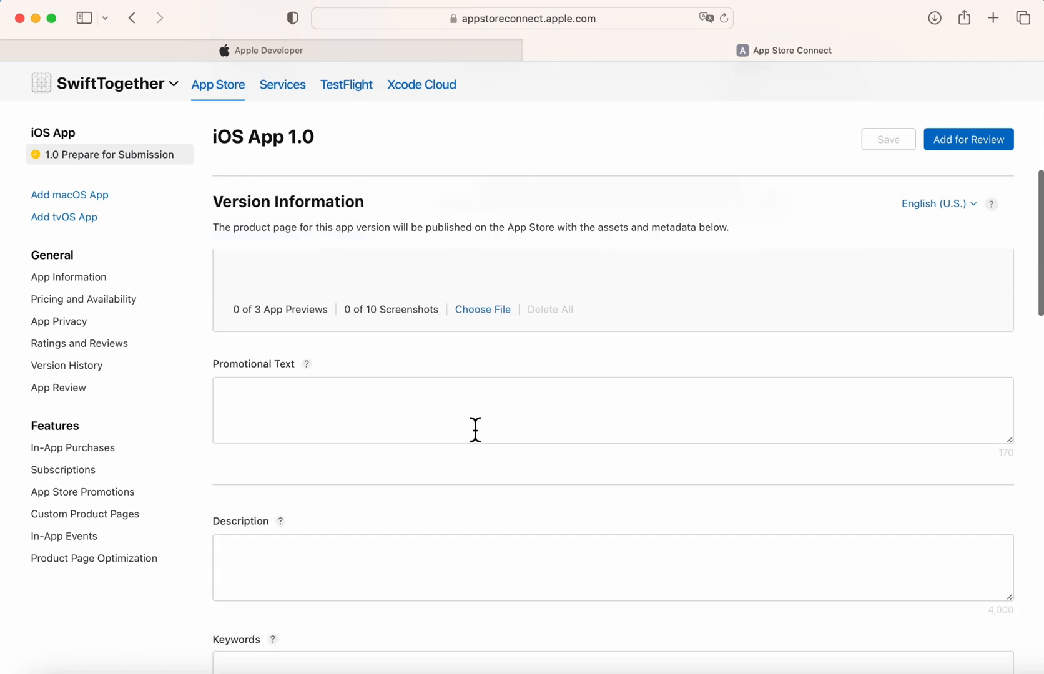
{"action": "left_click", "coordinate": [462, 408]}
{"action": "left_click", "coordinate": [315, 368]}
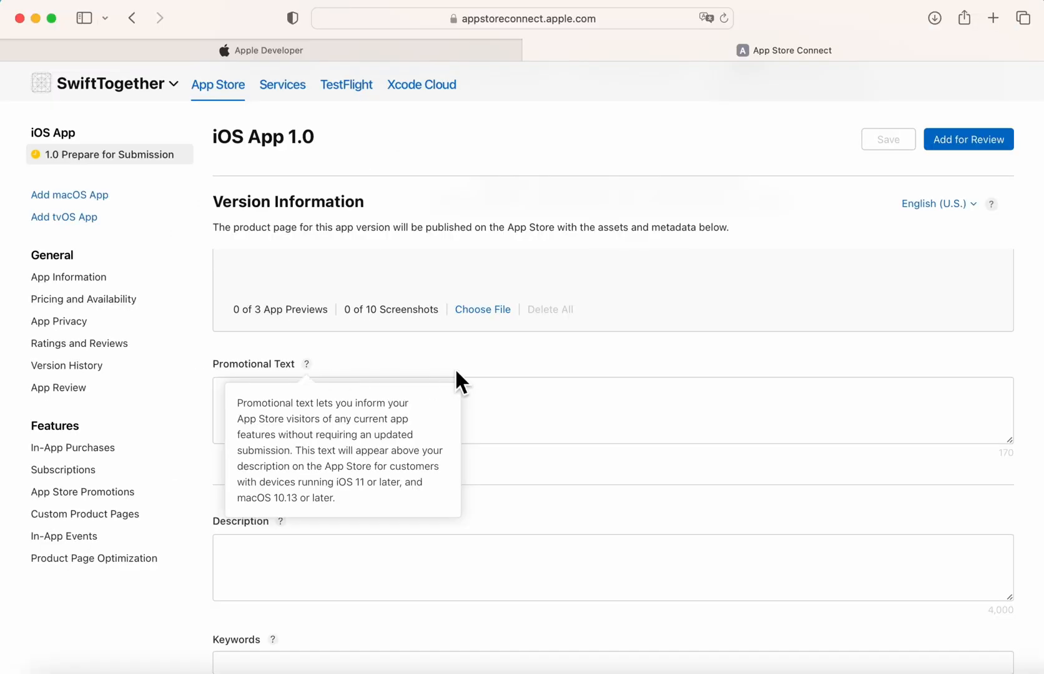
{"action": "left_click", "coordinate": [534, 419]}
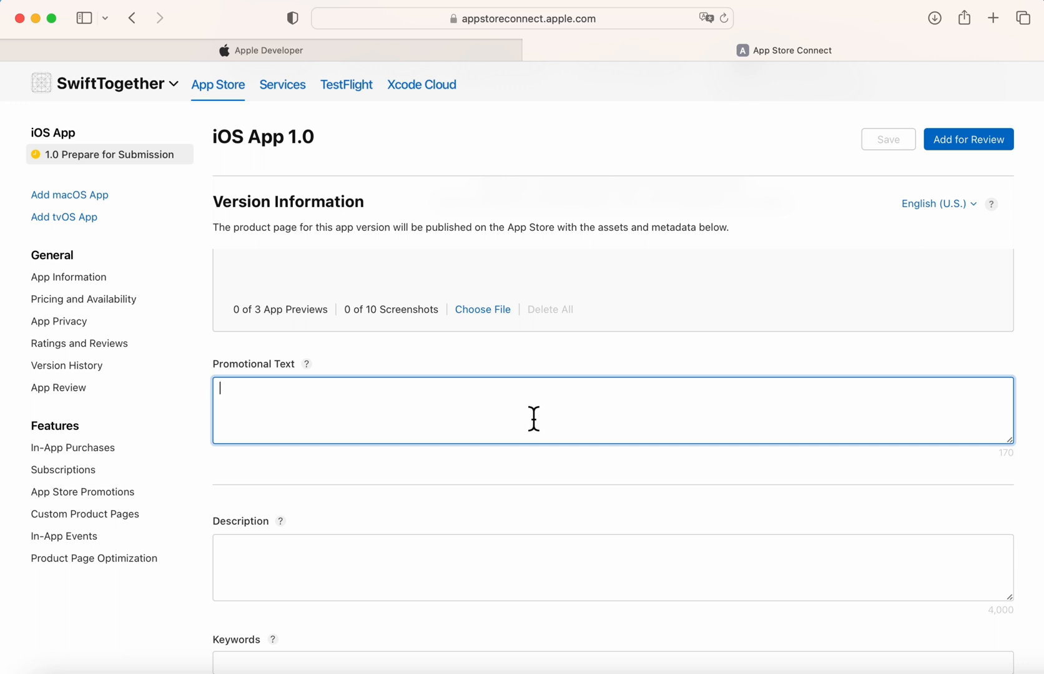
{"action": "type", "text": "Let's Sw"}
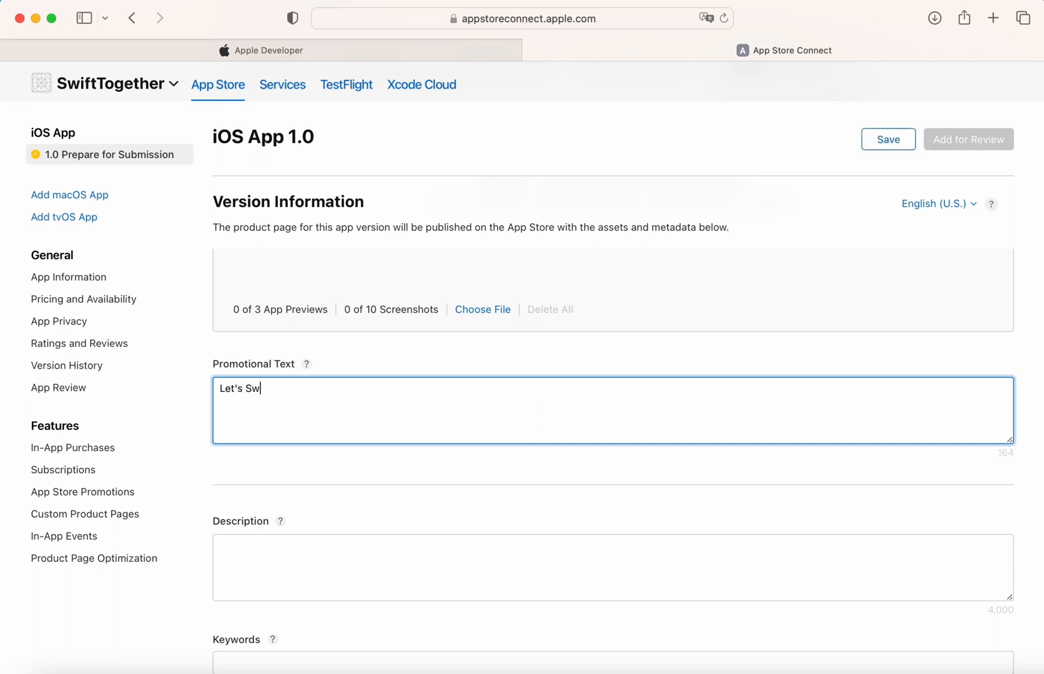
{"action": "type", "text": "iftTogether & Learn SwiftUI"}
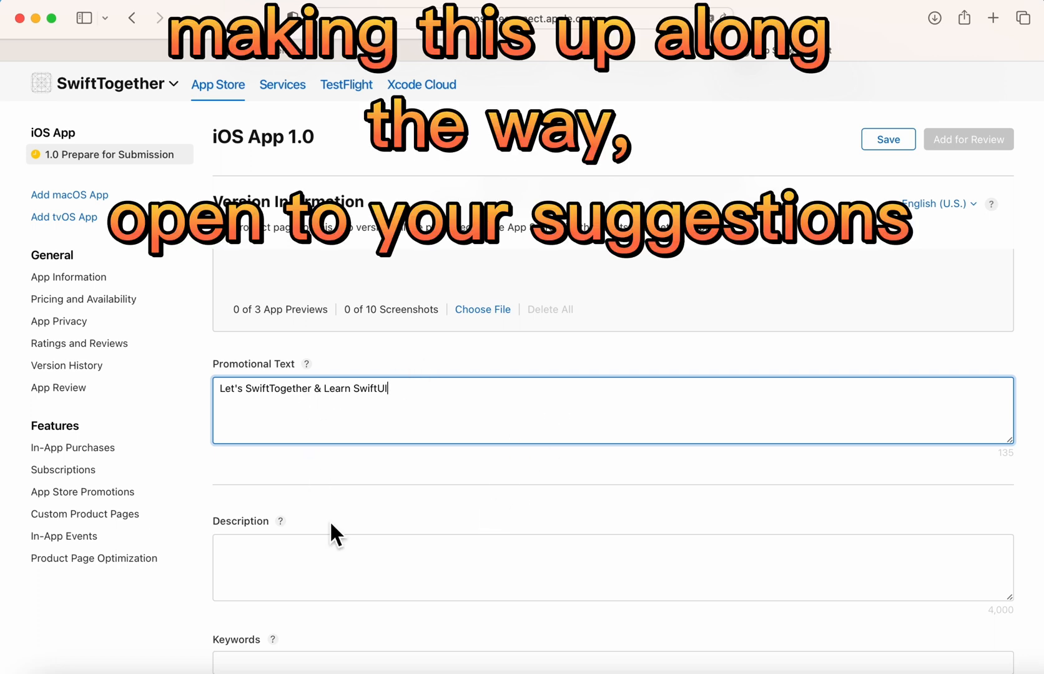
{"action": "scroll", "coordinate": [333, 525], "scroll_direction": "down", "scroll_amount": 3}
Write the description 'Its a tutorial website or app that helps any level of developers become a master in SwiftUI.'.
{"action": "left_click", "coordinate": [346, 475]}
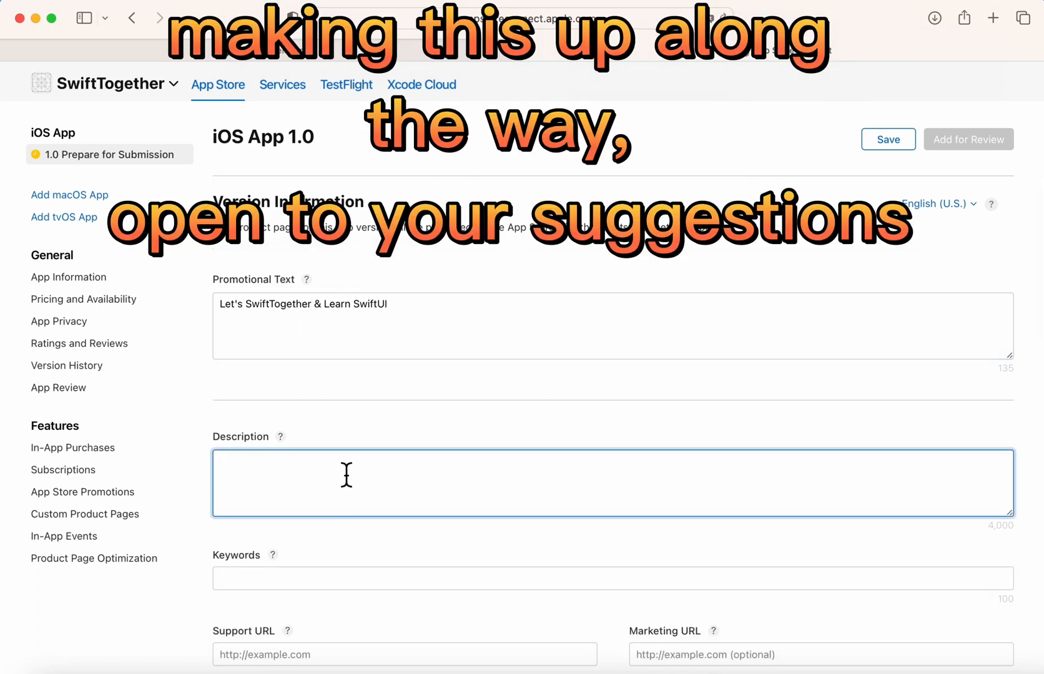
{"action": "scroll", "coordinate": [346, 475], "scroll_direction": "down", "scroll_amount": 2}
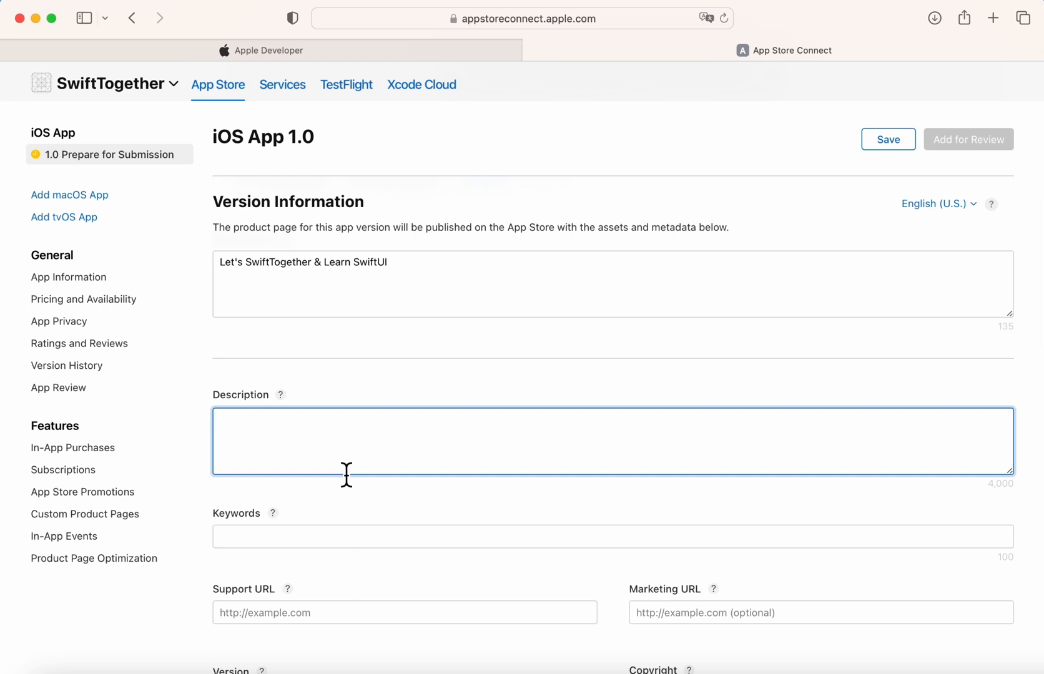
{"action": "type", "text": "I"}
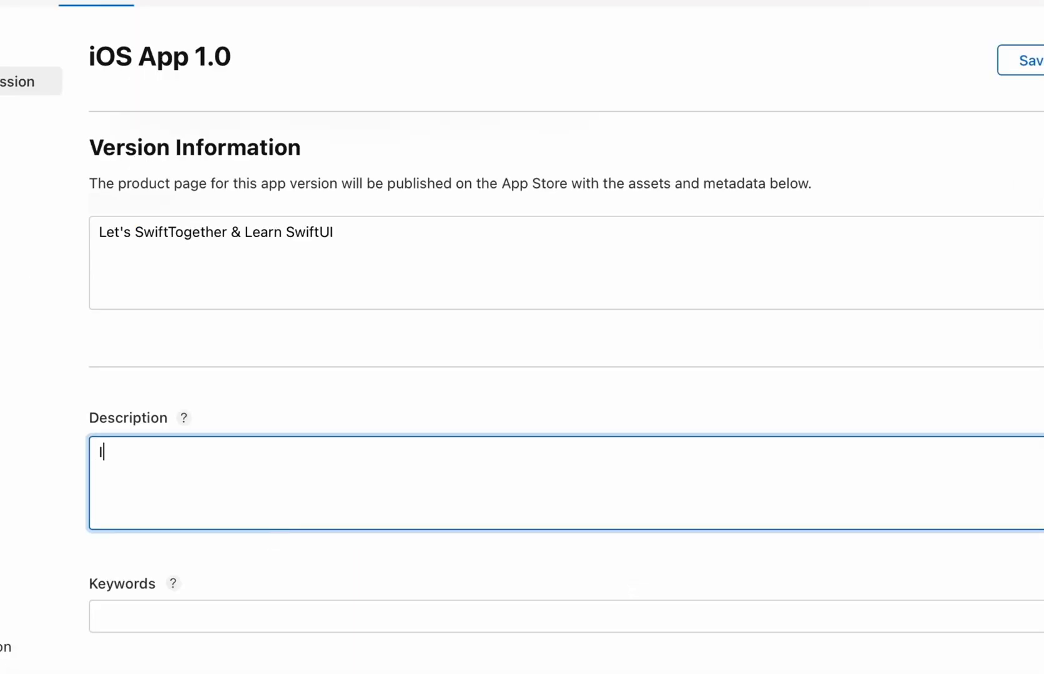
{"action": "type", "text": "ts a tutorial website or app th"}
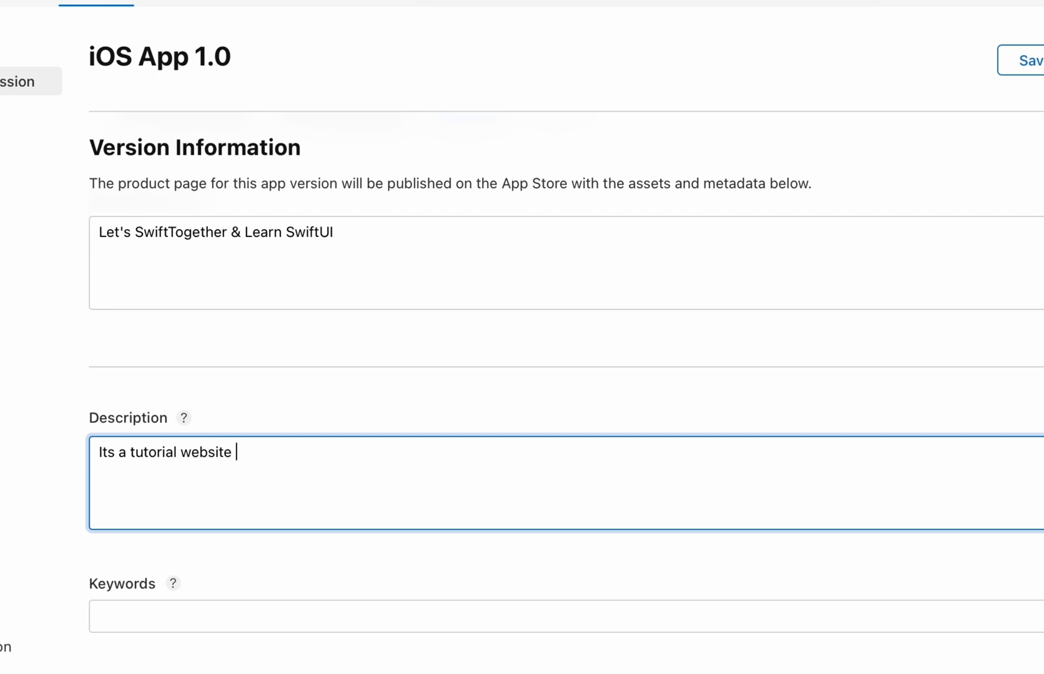
{"action": "type", "text": "at helps any"}
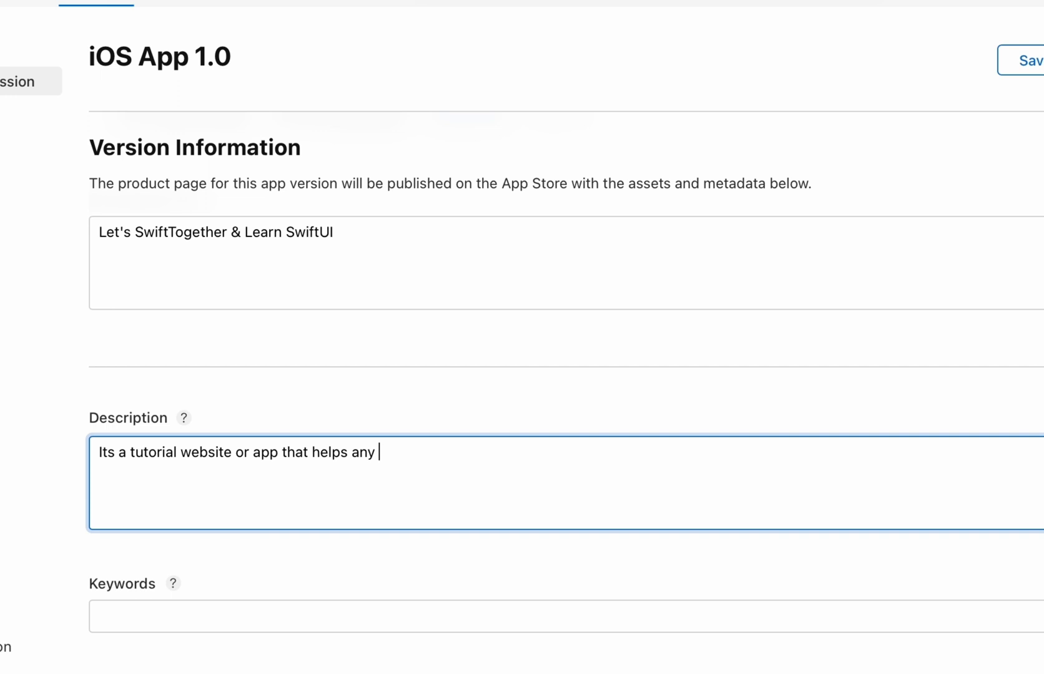
{"action": "type", "text": " level of developer"}
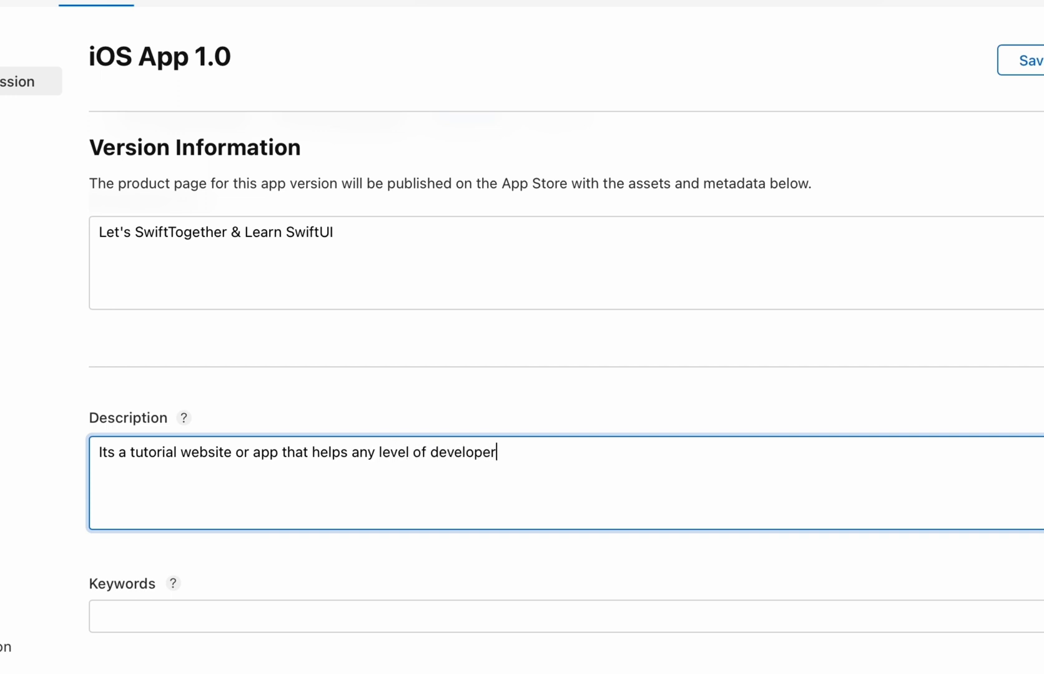
{"action": "type", "text": "s become a master in "}
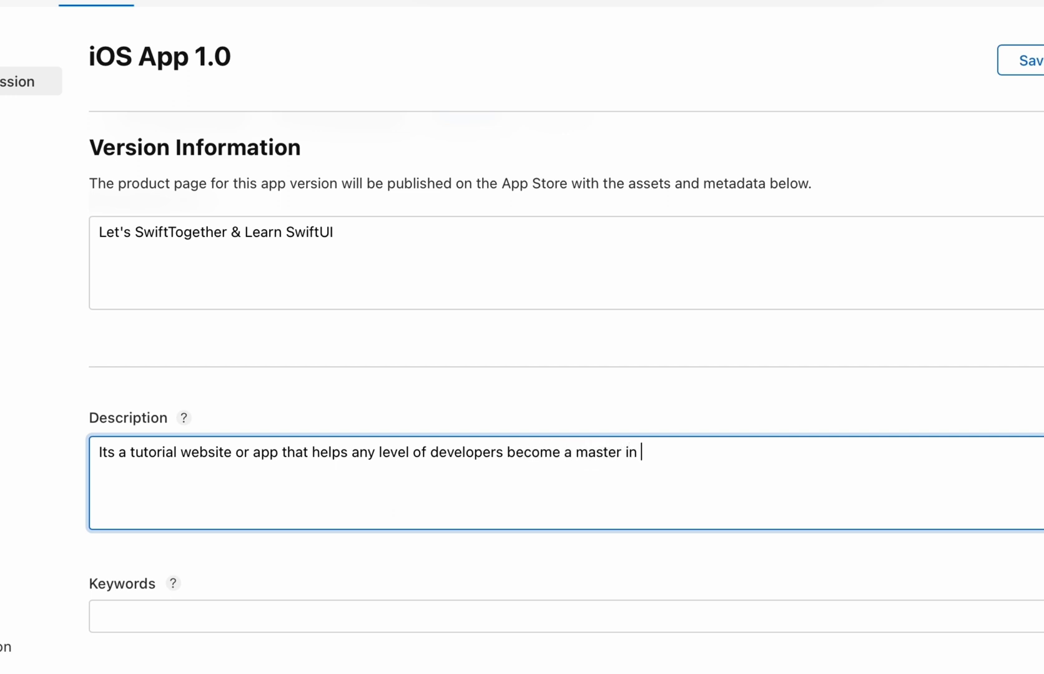
{"action": "type", "text": "SwiftUI."}
{"action": "key", "text": "Return"}
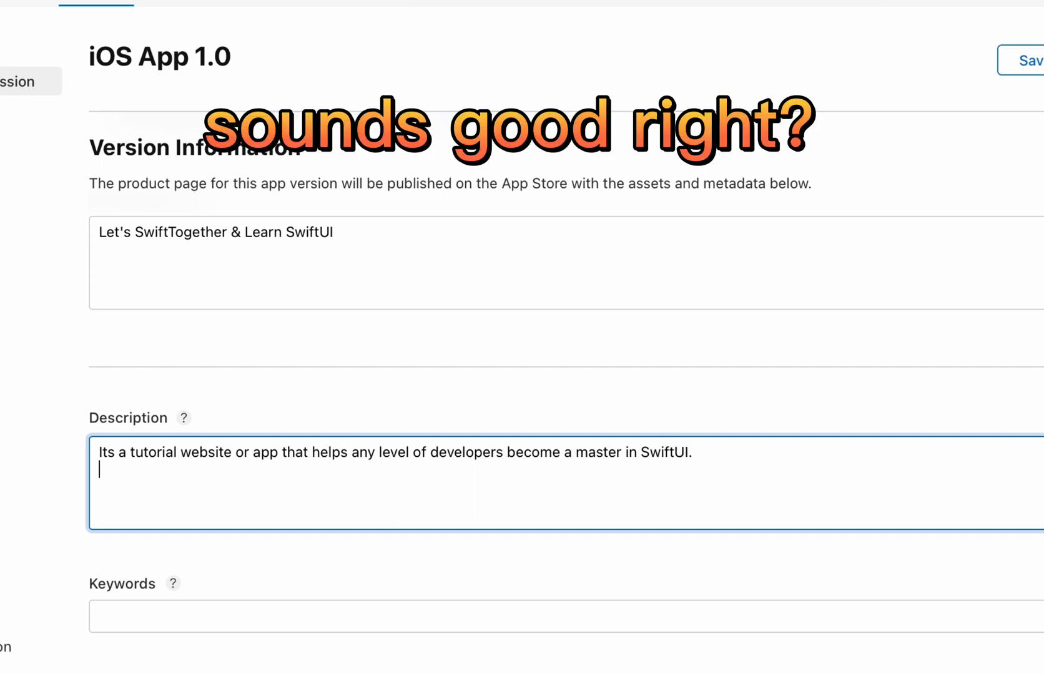
{"action": "key", "text": "Return"}
{"action": "type", "text": "Ter"}
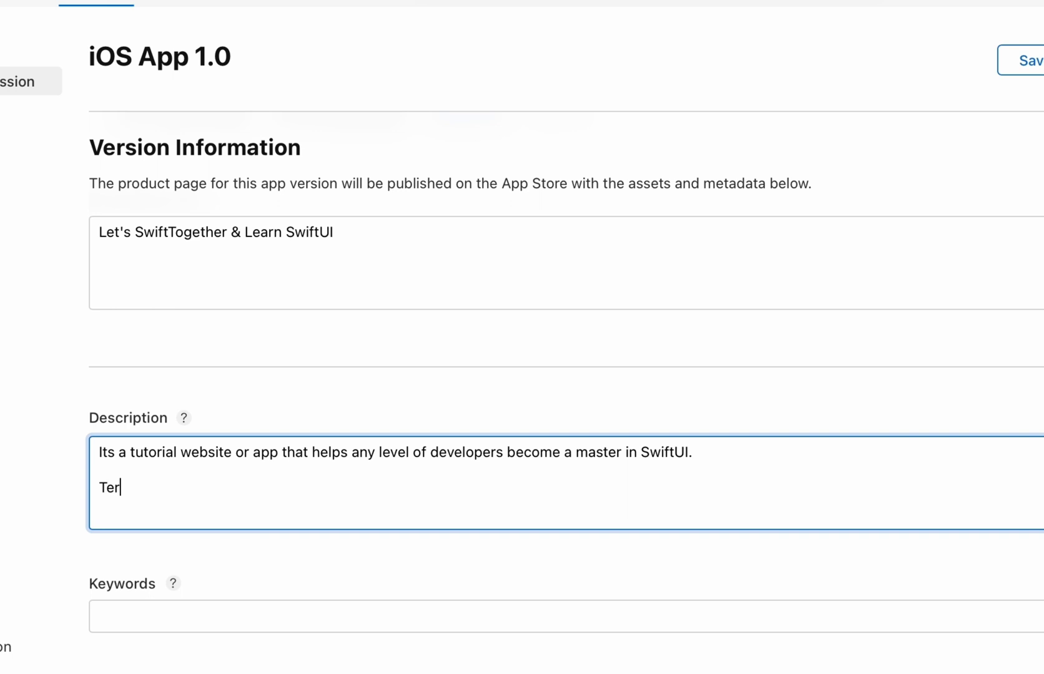
{"action": "type", "text": "ms & Conditions -"}
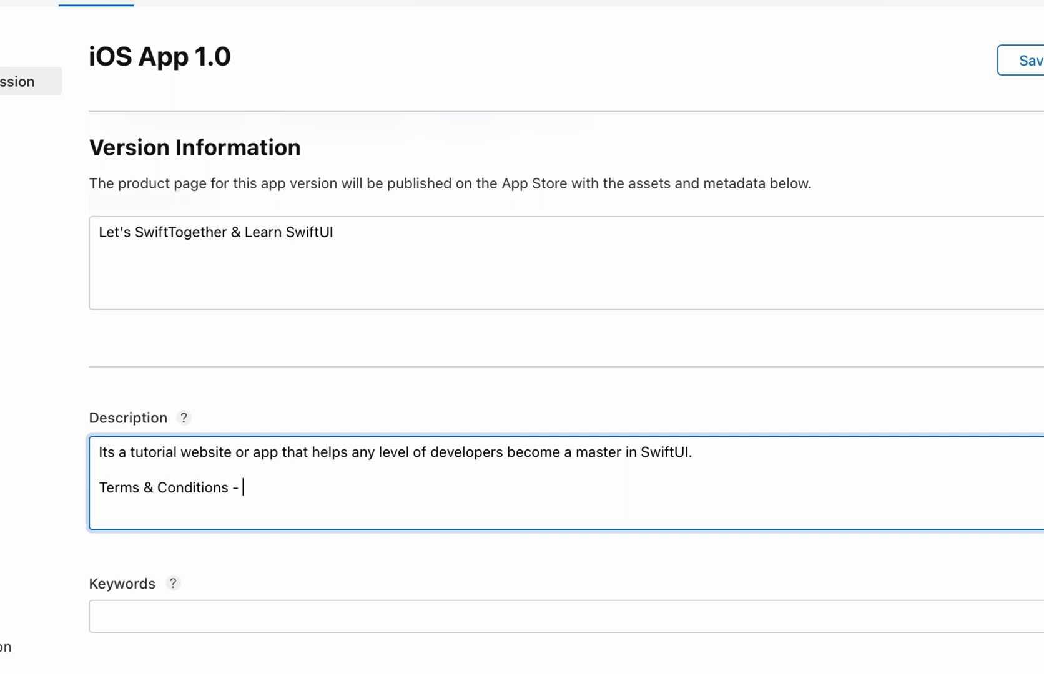
{"action": "key", "text": "Return"}
{"action": "key", "text": "Return"}
{"action": "type", "text": "Support - "}
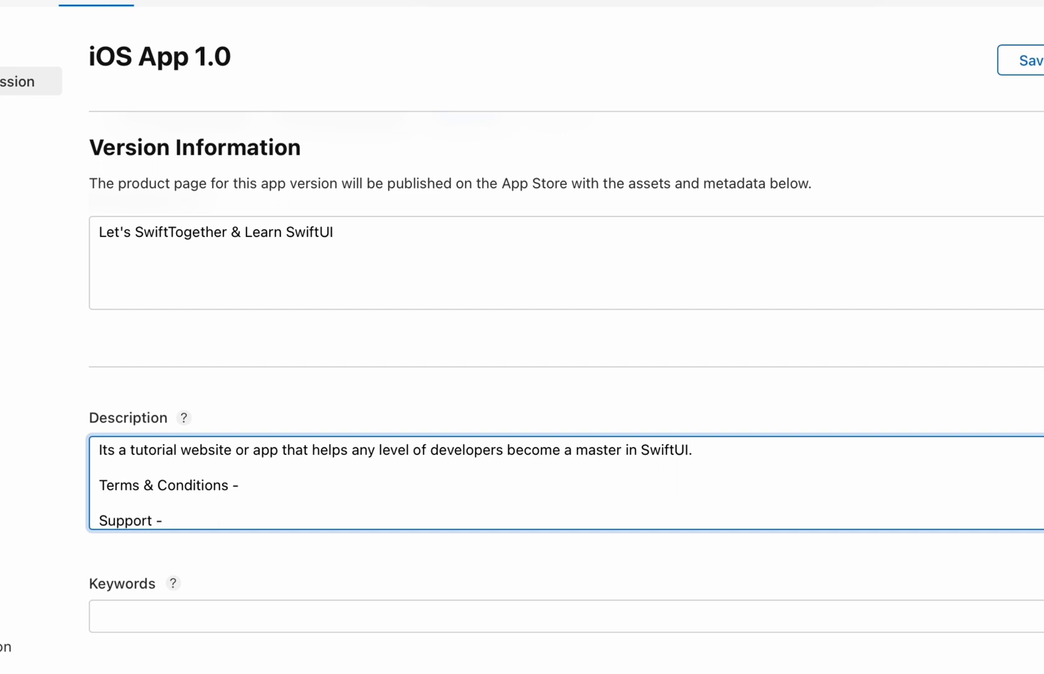
{"action": "type", "text": "www.smartgtech"}
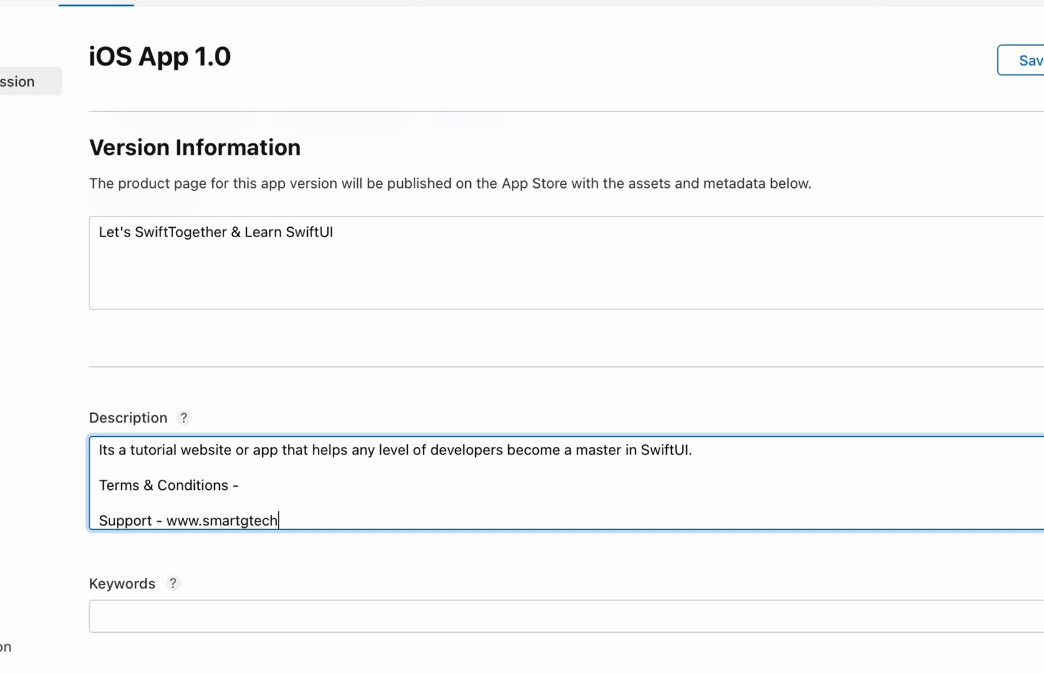
{"action": "type", "text": ".com/contact.h"}
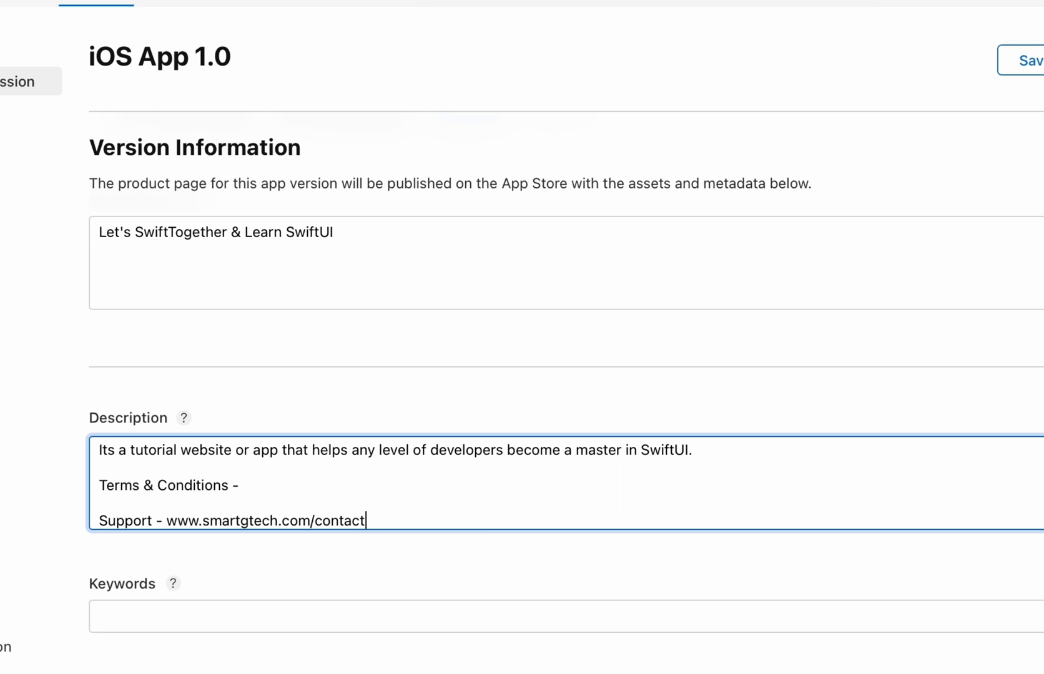
{"action": "type", "text": "tml"}
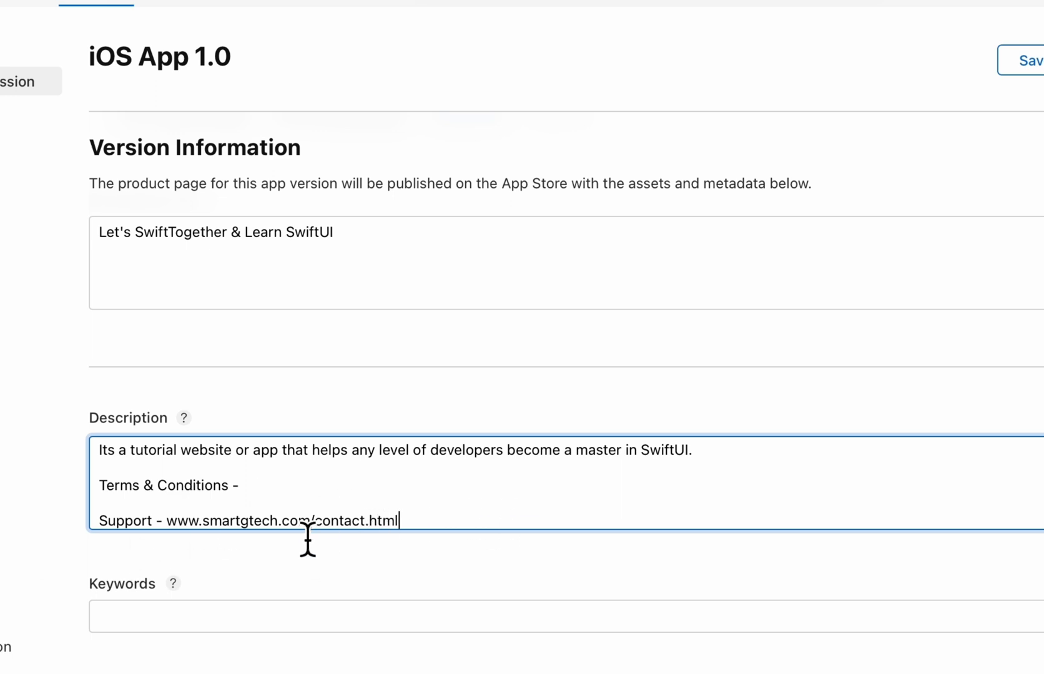
{"action": "left_click_drag", "start_coordinate": [417, 441], "coordinate": [245, 439]}
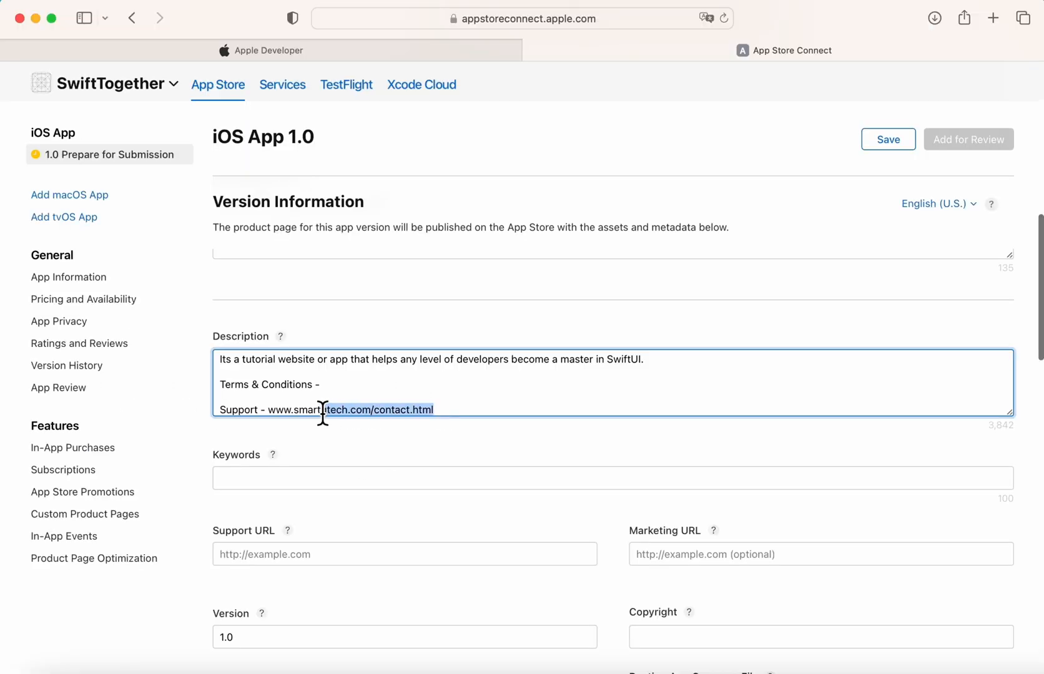
{"action": "left_click_drag", "start_coordinate": [323, 413], "coordinate": [271, 415]}
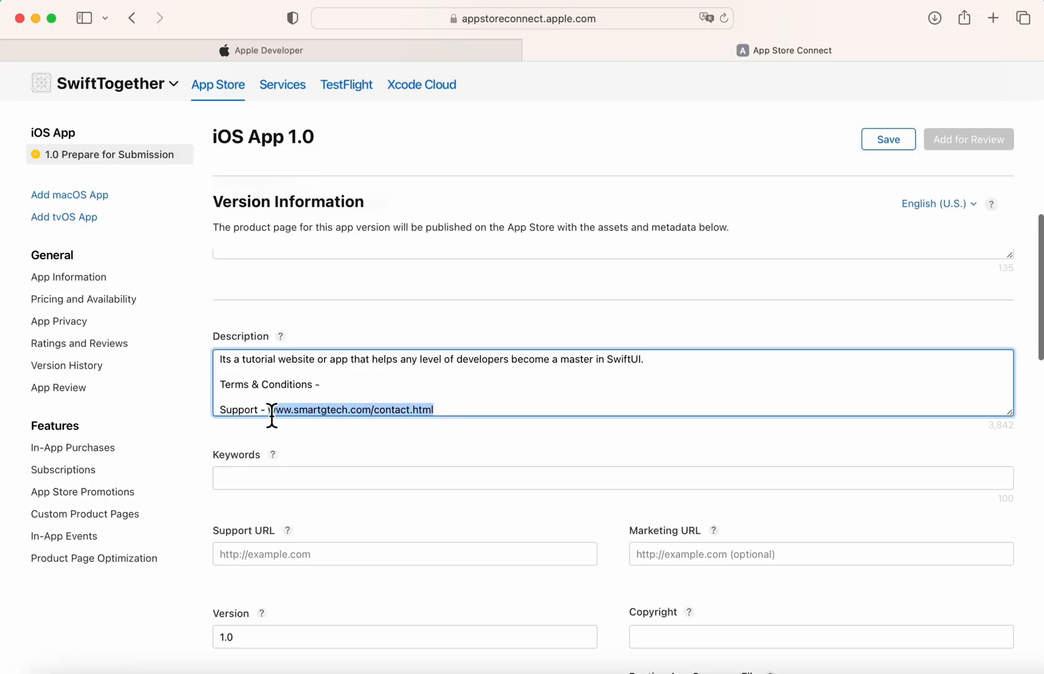
{"action": "left_click", "coordinate": [306, 554]}
{"action": "type", "text": "www.smartgtech.com/contact.html"}
{"action": "mouse_move", "coordinate": [291, 536]}
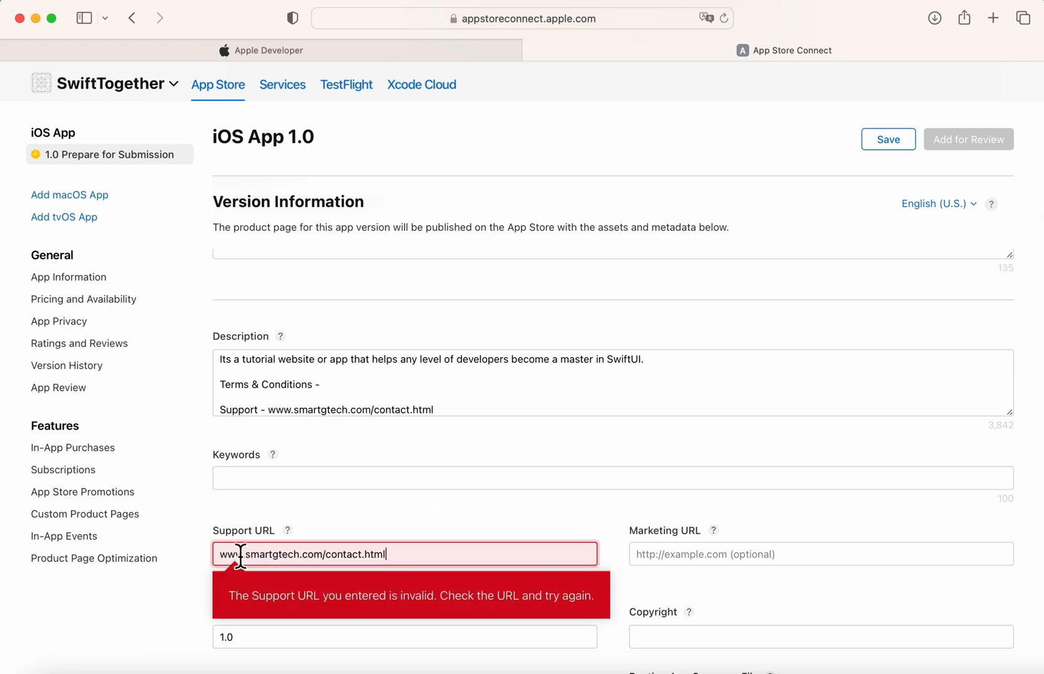
{"action": "left_click", "coordinate": [221, 560]}
{"action": "type", "text": "https"}
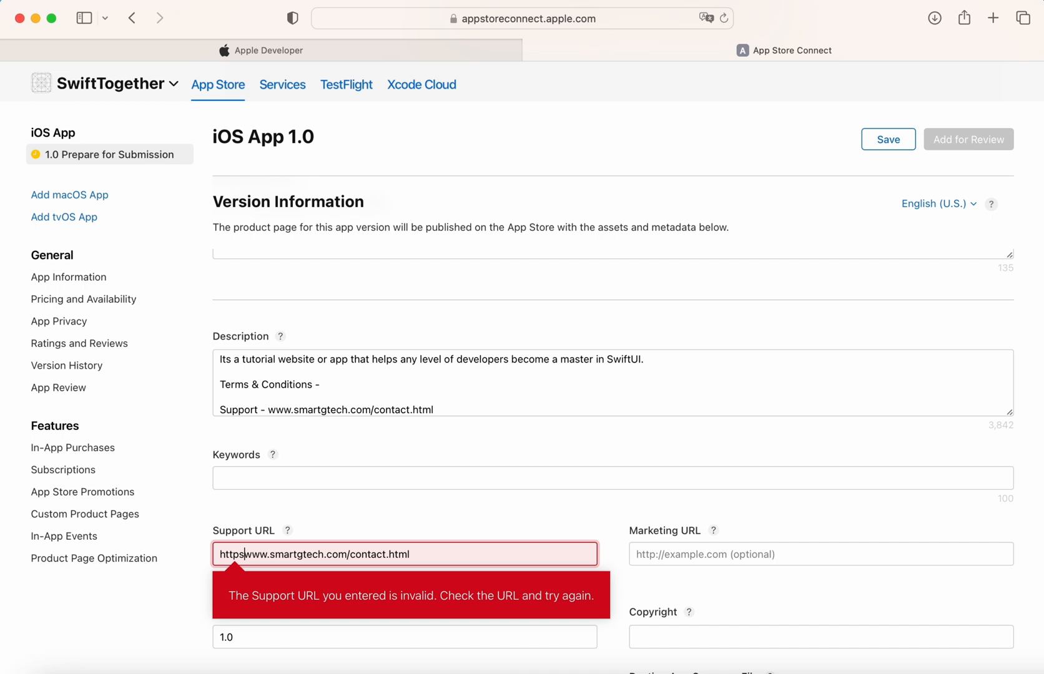
{"action": "type", "text": "://"}
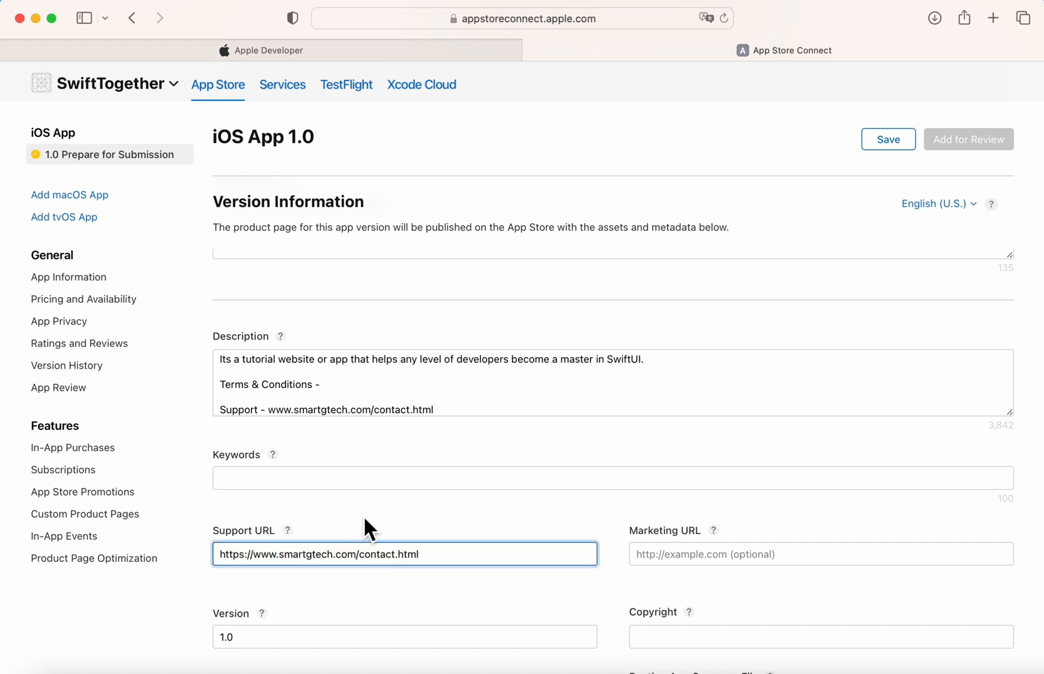
Look over the empty Keywords and Marketing URL fields and open the Keywords help.
{"action": "left_click", "coordinate": [361, 489]}
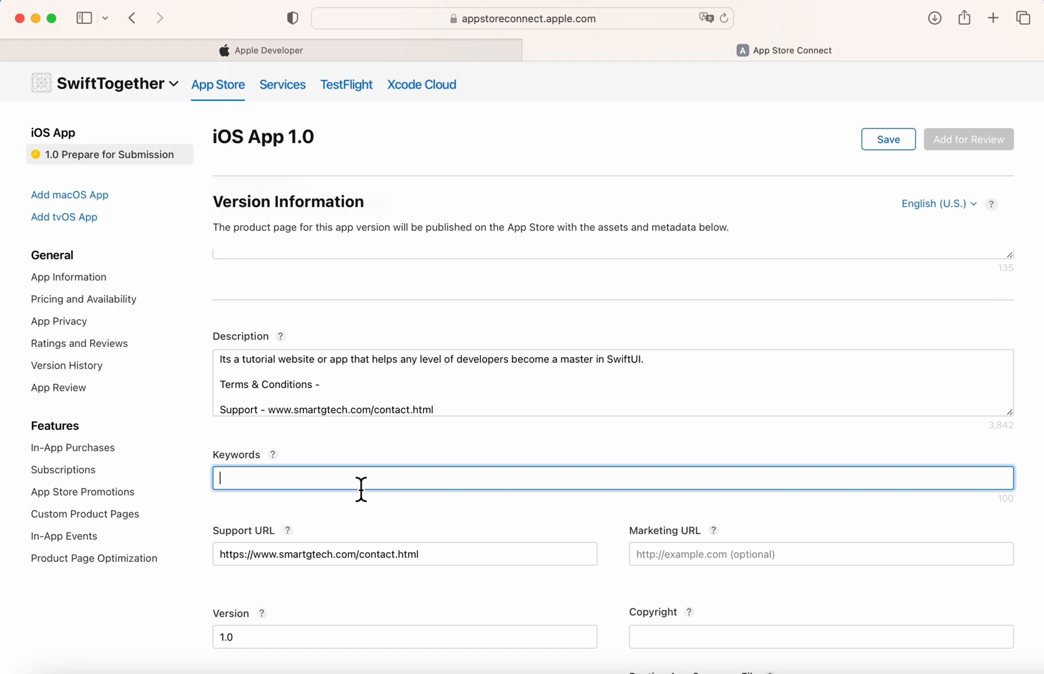
{"action": "left_click", "coordinate": [653, 554]}
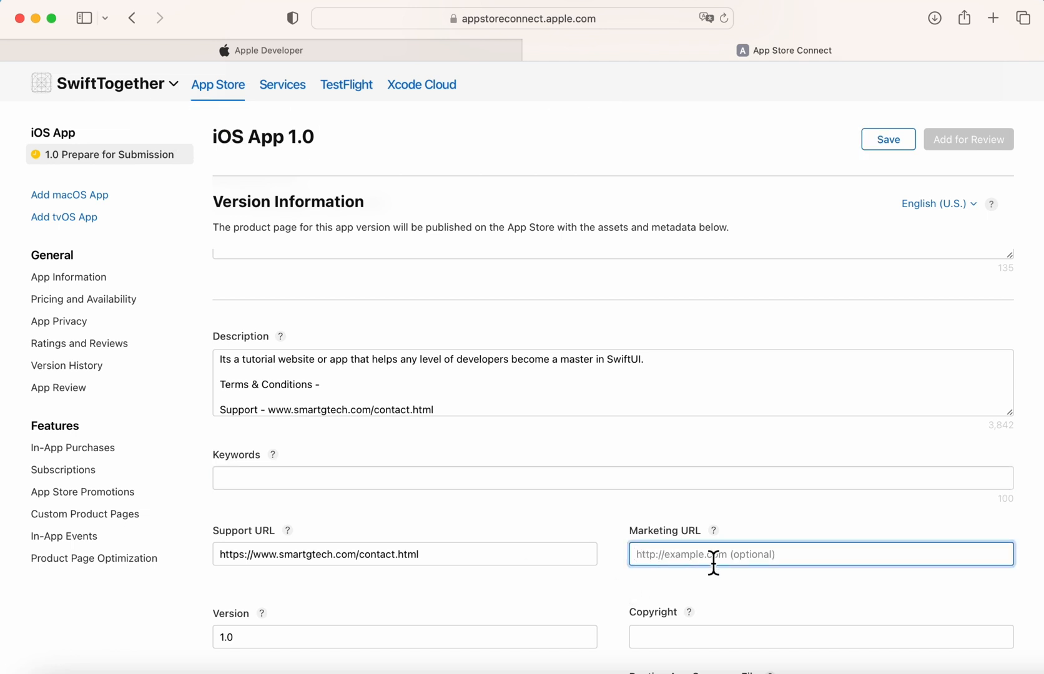
{"action": "left_click", "coordinate": [516, 486]}
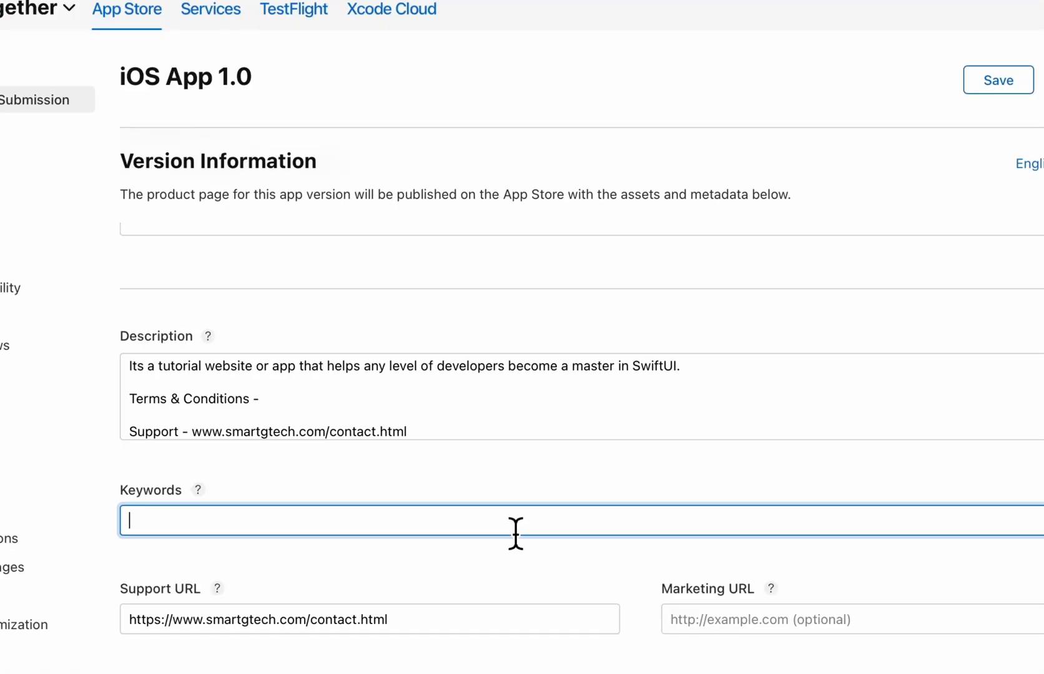
{"action": "left_click", "coordinate": [208, 496]}
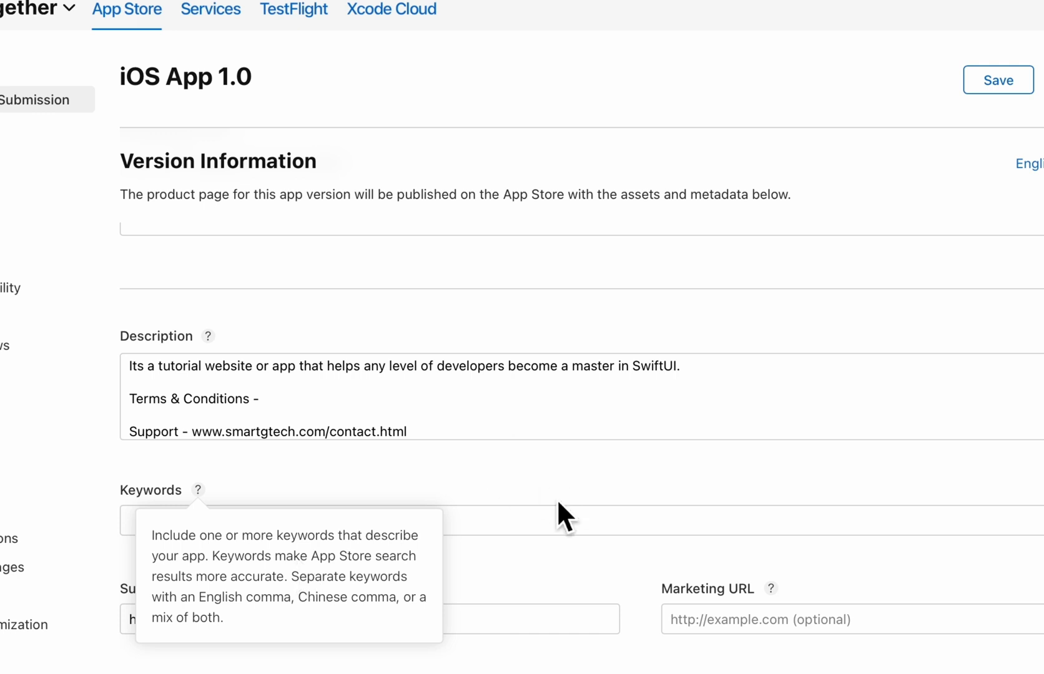
Enter the keywords 'swift,swiftui tutorials'.
{"action": "left_click", "coordinate": [522, 531]}
{"action": "type", "text": "swiftui"}
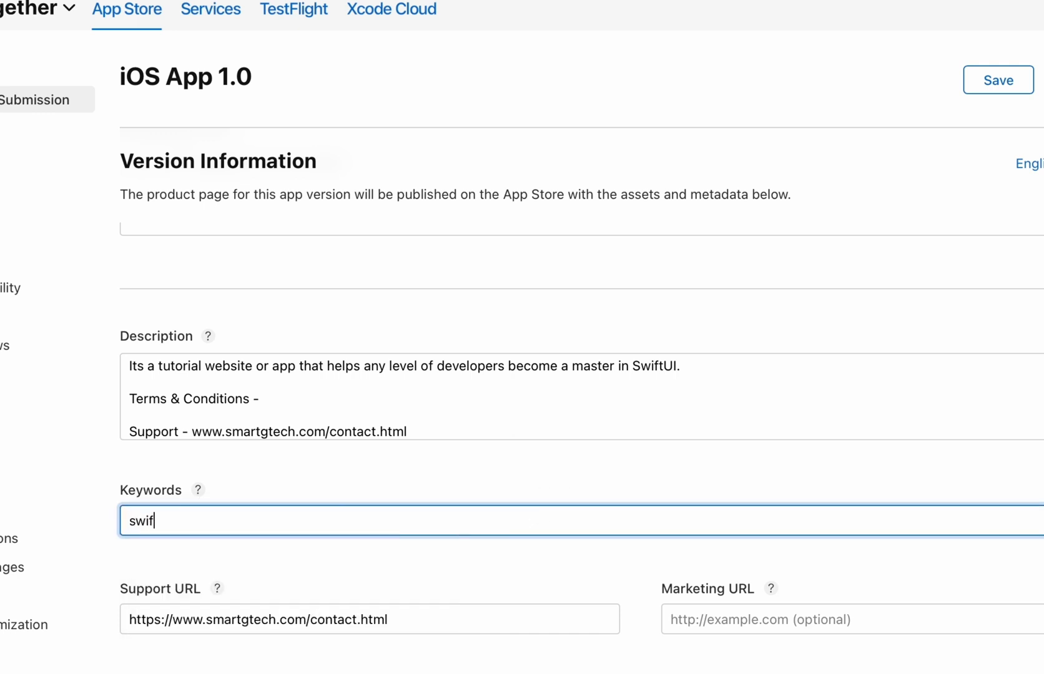
{"action": "key", "text": "BackSpace"}
{"action": "key", "text": "BackSpace"}
{"action": "type", "text": ",swftu"}
{"action": "key", "text": "BackSpace"}
{"action": "key", "text": "BackSpace"}
{"action": "key", "text": "BackSpace"}
{"action": "key", "text": "BackSpace"}
{"action": "type", "text": "wiftui tutorials,"}
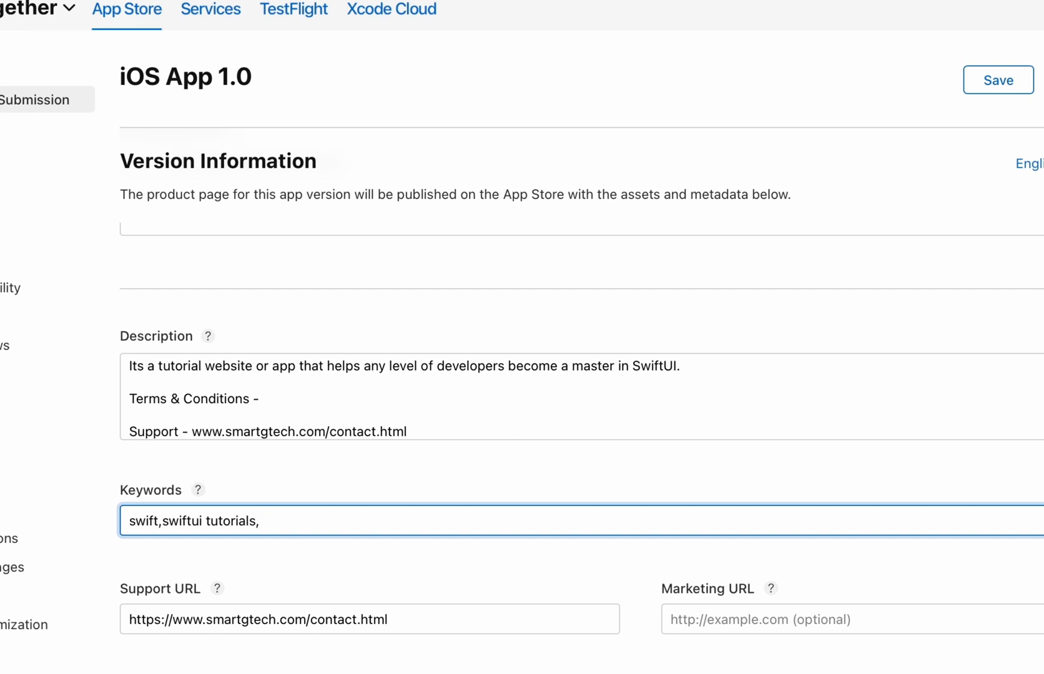
{"action": "key", "text": "BackSpace"}
{"action": "key", "text": "BackSpace"}
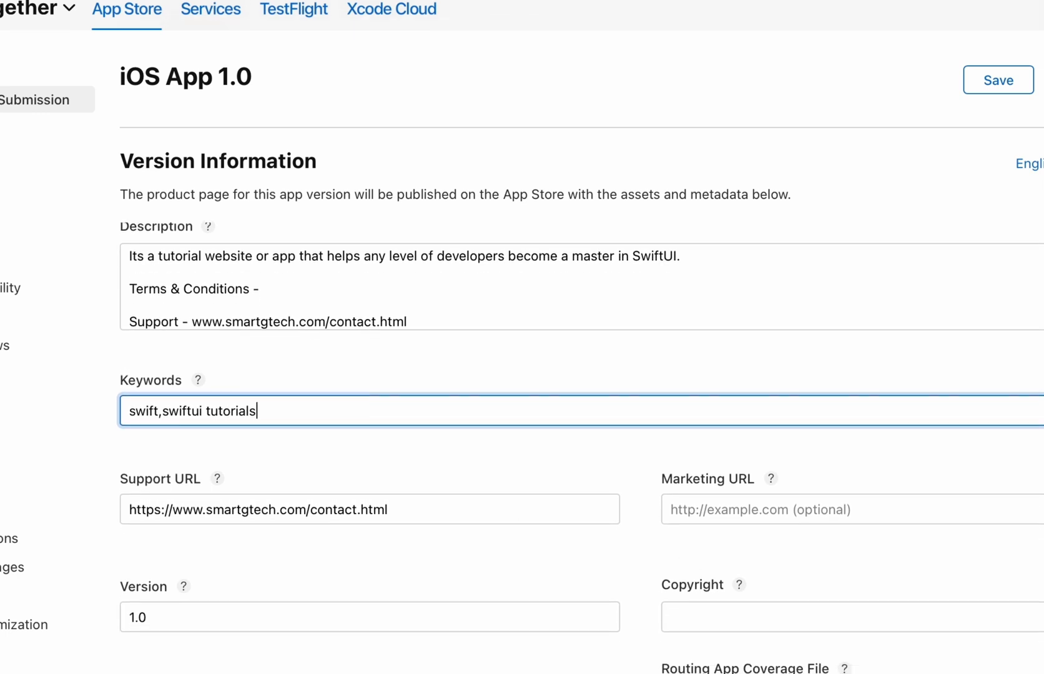
Set the Copyright field to 'Smart G Home'.
{"action": "left_click", "coordinate": [853, 617]}
{"action": "mouse_move", "coordinate": [743, 593]}
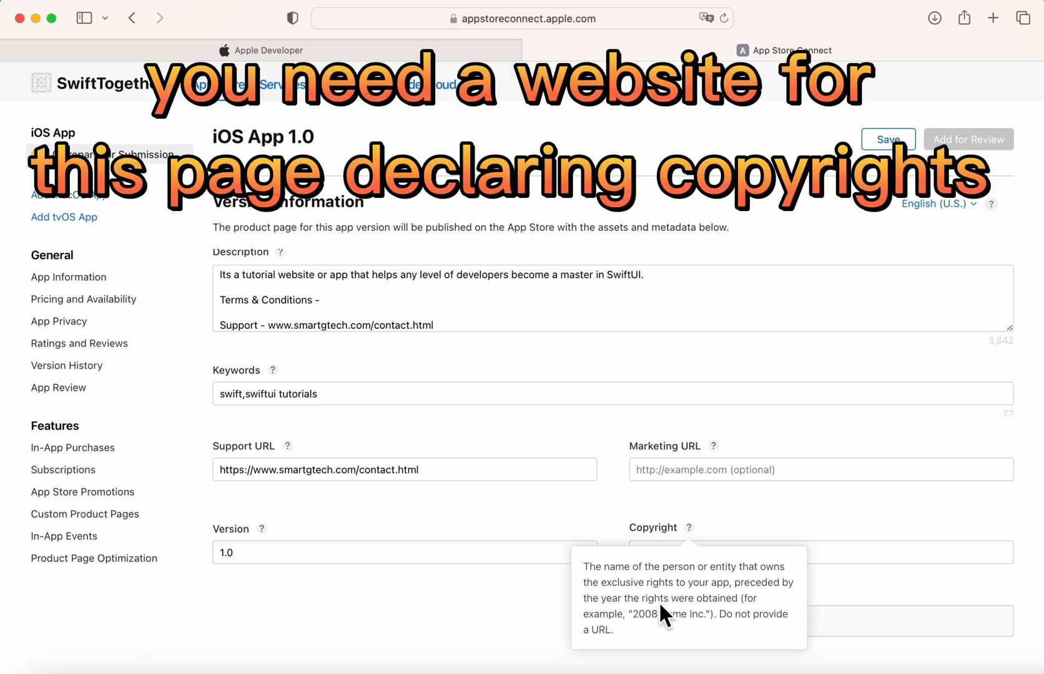
{"action": "left_click", "coordinate": [813, 560]}
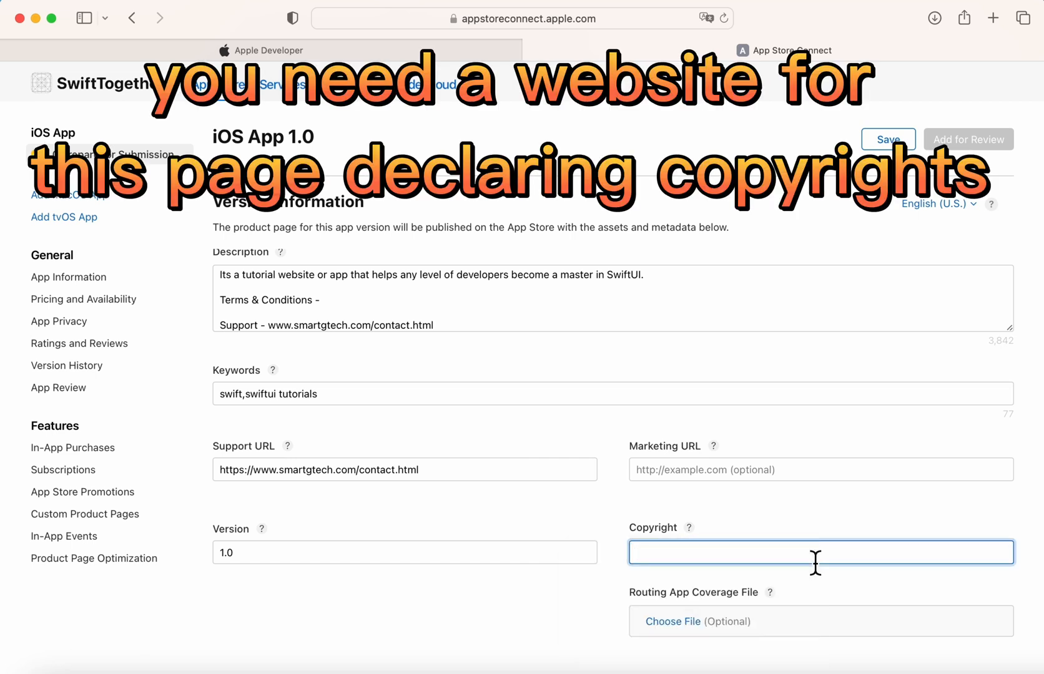
{"action": "type", "text": "NA"}
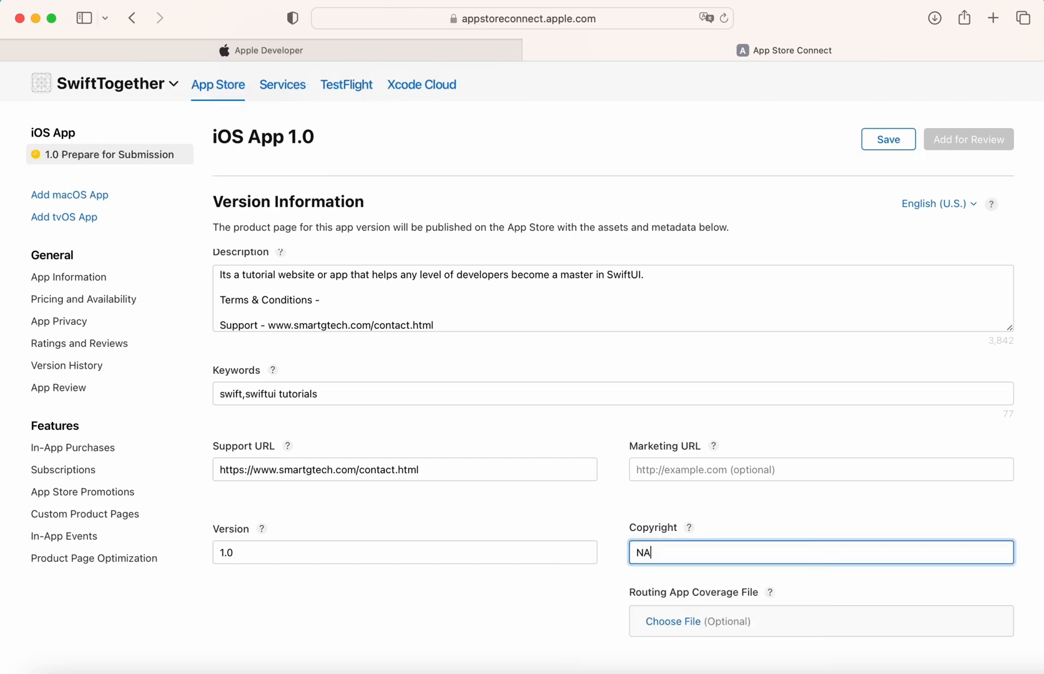
{"action": "type", "text": "T"}
{"action": "key", "text": "BackSpace"}
{"action": "key", "text": "BackSpace"}
{"action": "key", "text": "BackSpace"}
{"action": "type", "text": "Smart G Home"}
Enter the App Review contact's first and last name.
{"action": "scroll", "coordinate": [612, 375], "scroll_direction": "down", "scroll_amount": 5}
{"action": "scroll", "coordinate": [550, 527], "scroll_direction": "down", "scroll_amount": 5}
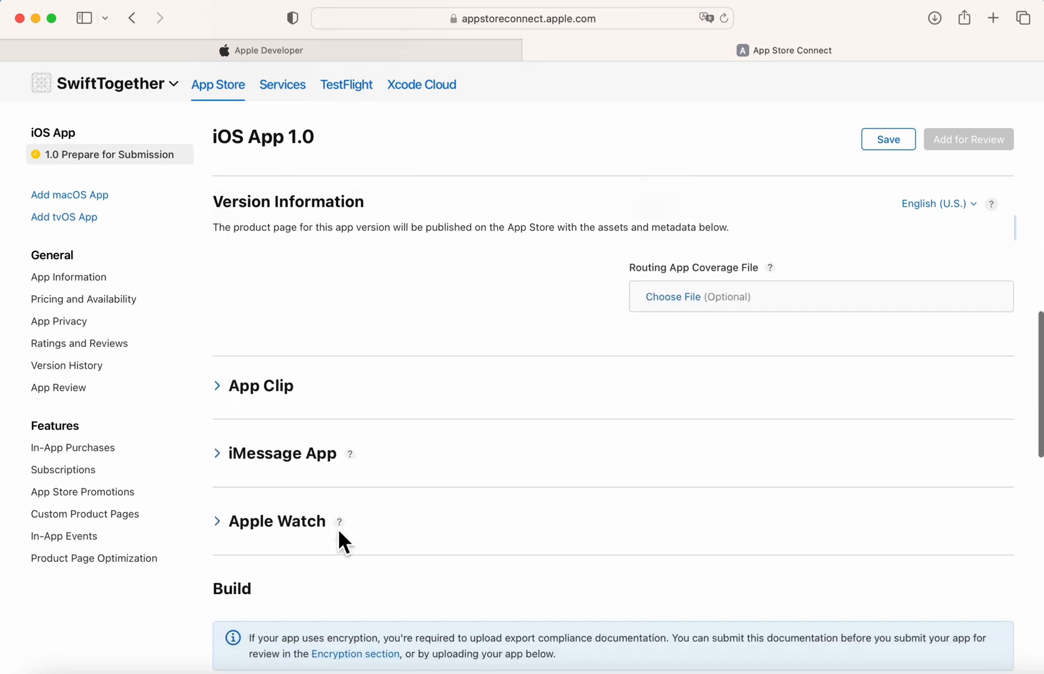
{"action": "scroll", "coordinate": [337, 528], "scroll_direction": "down", "scroll_amount": 10}
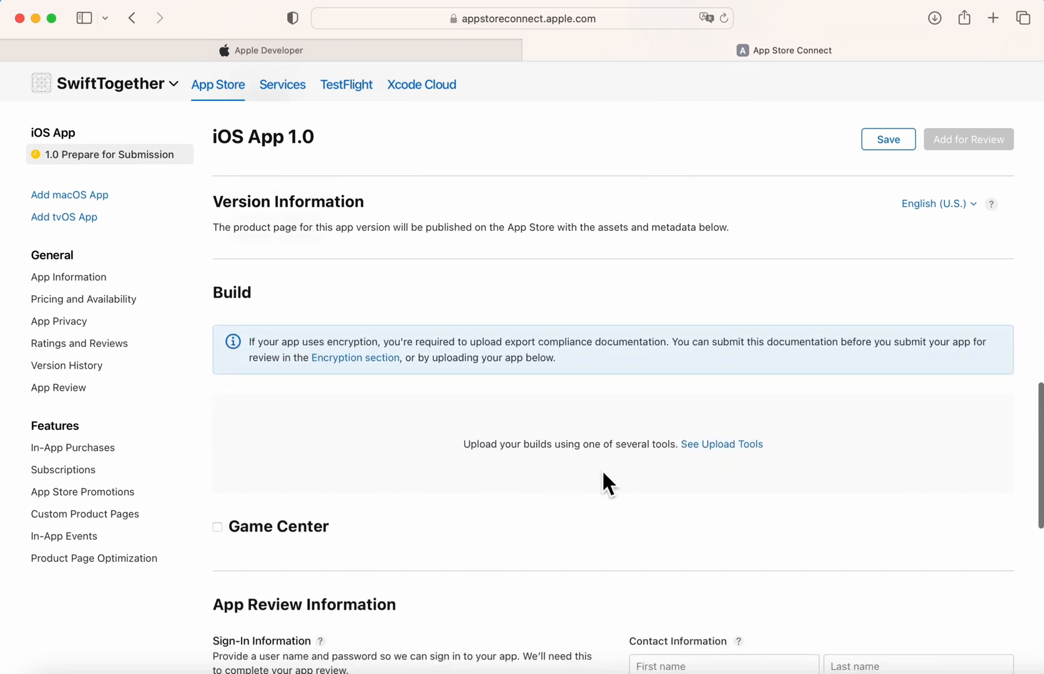
{"action": "scroll", "coordinate": [381, 517], "scroll_direction": "down", "scroll_amount": 3}
{"action": "scroll", "coordinate": [413, 388], "scroll_direction": "up", "scroll_amount": 3}
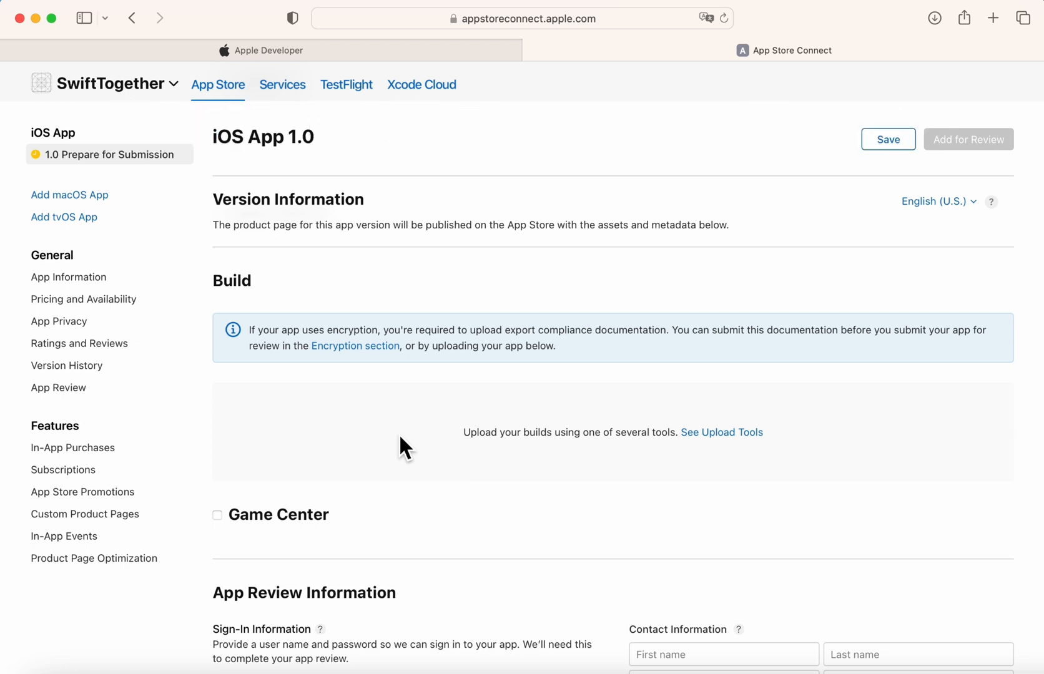
{"action": "scroll", "coordinate": [400, 437], "scroll_direction": "down", "scroll_amount": 5}
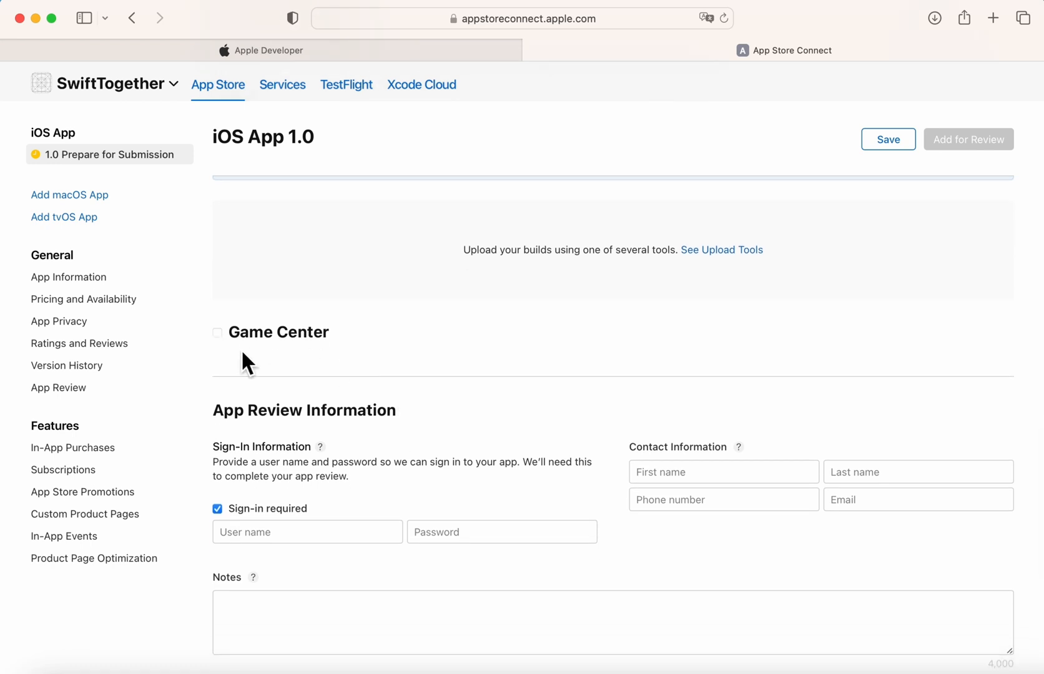
{"action": "left_click", "coordinate": [673, 472]}
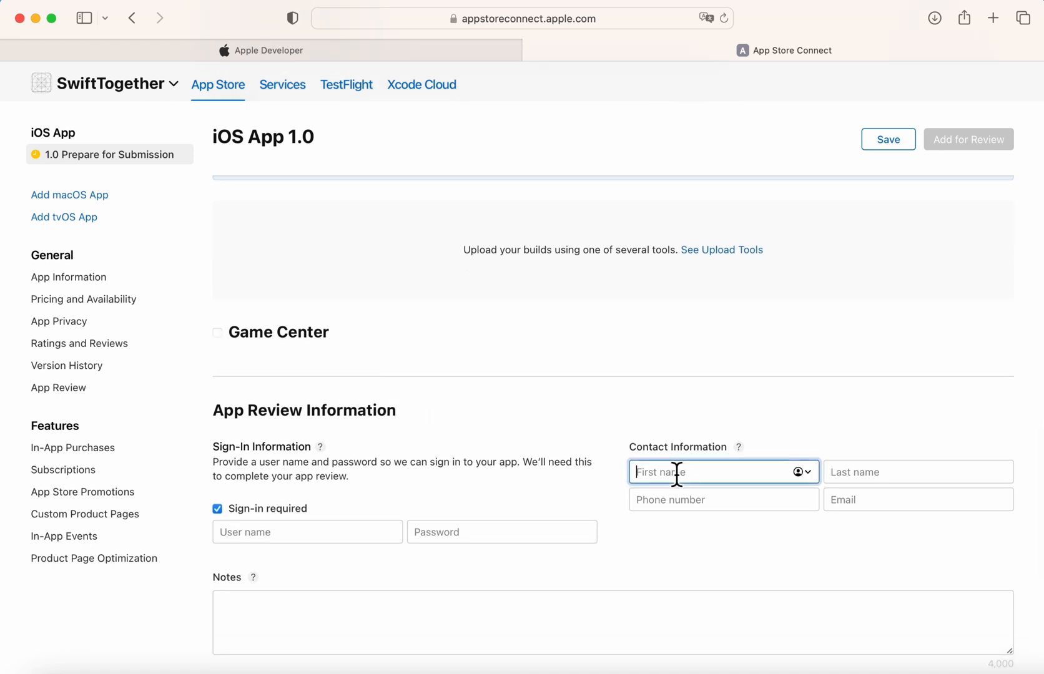
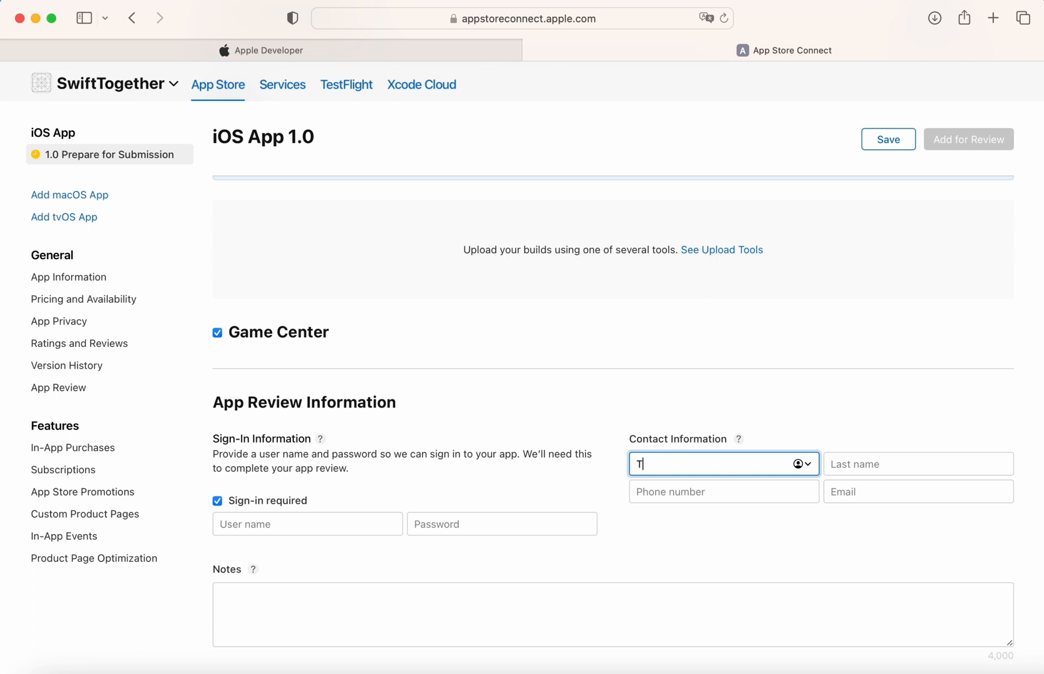
{"action": "key", "text": "Tab"}
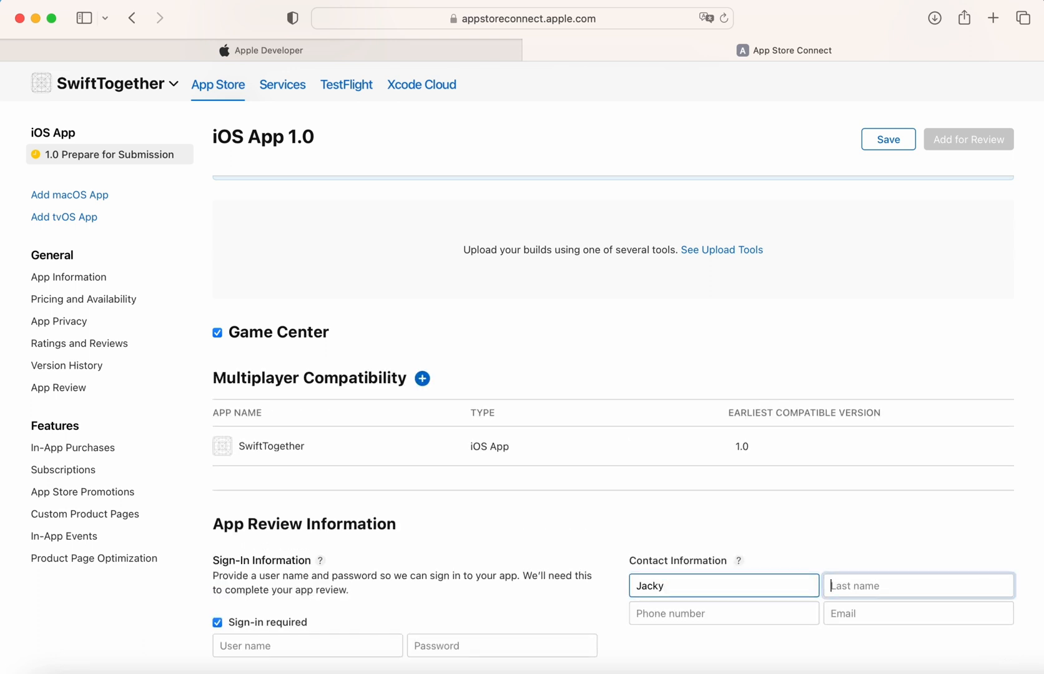
Fill in the review contact's phone number and e-mail address.
{"action": "scroll", "coordinate": [718, 388], "scroll_direction": "down", "scroll_amount": 5}
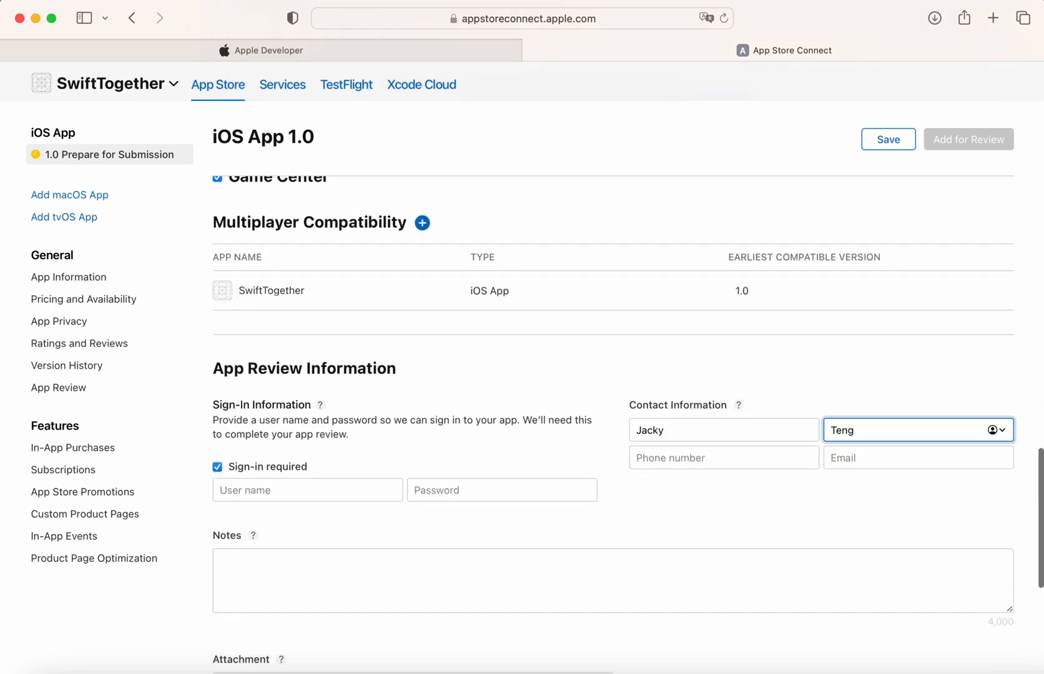
{"action": "left_click", "coordinate": [710, 450]}
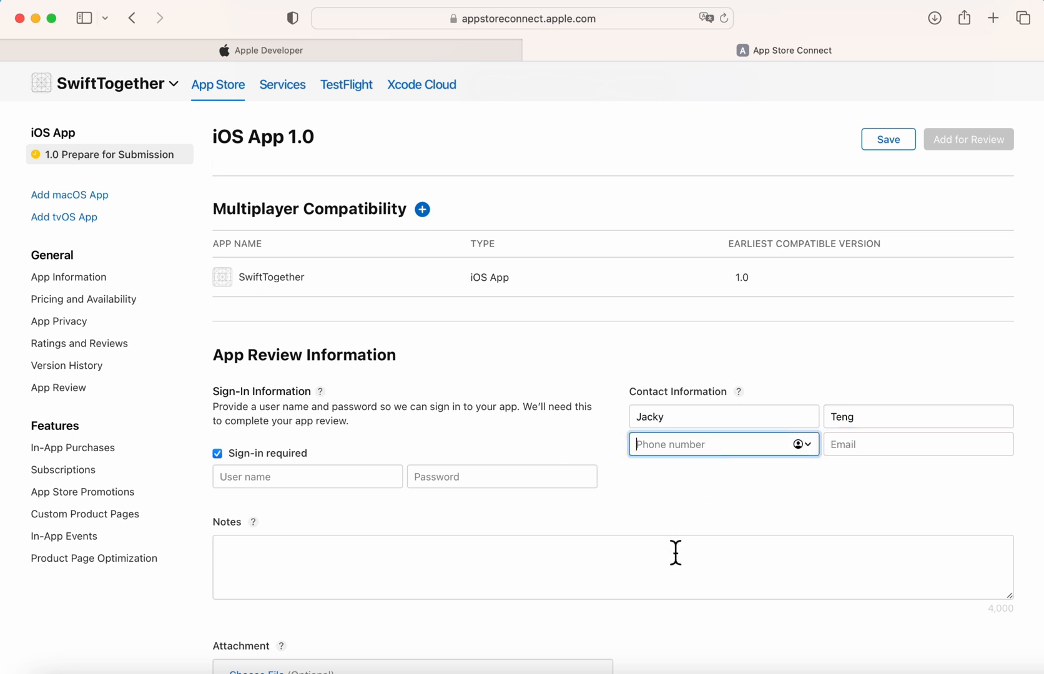
{"action": "type", "text": "1111111"}
{"action": "left_click", "coordinate": [874, 453]}
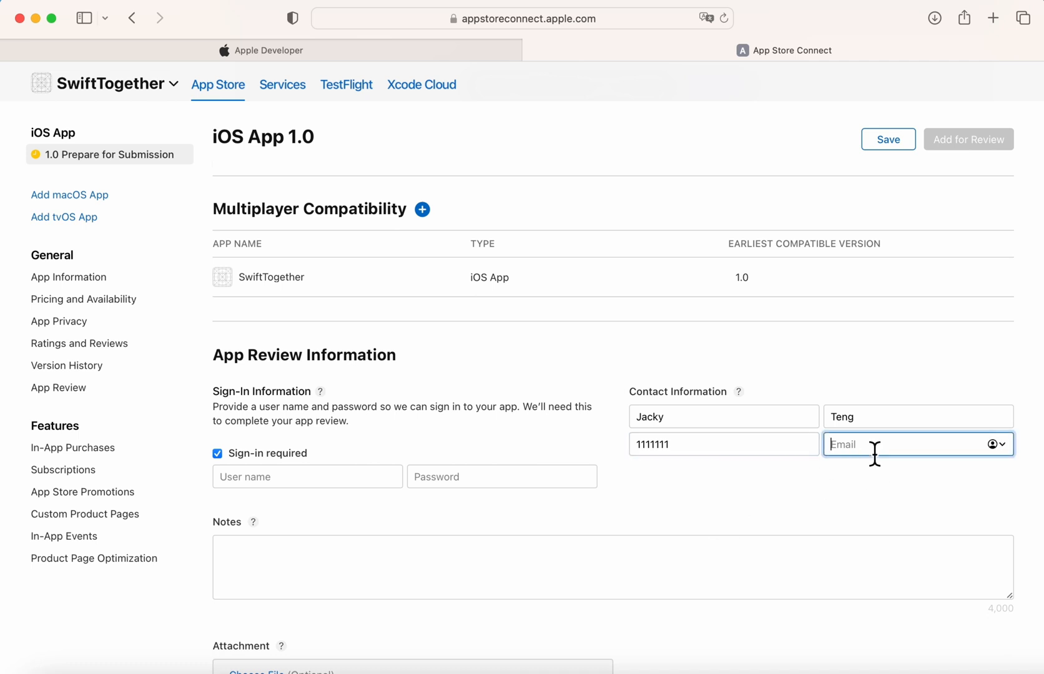
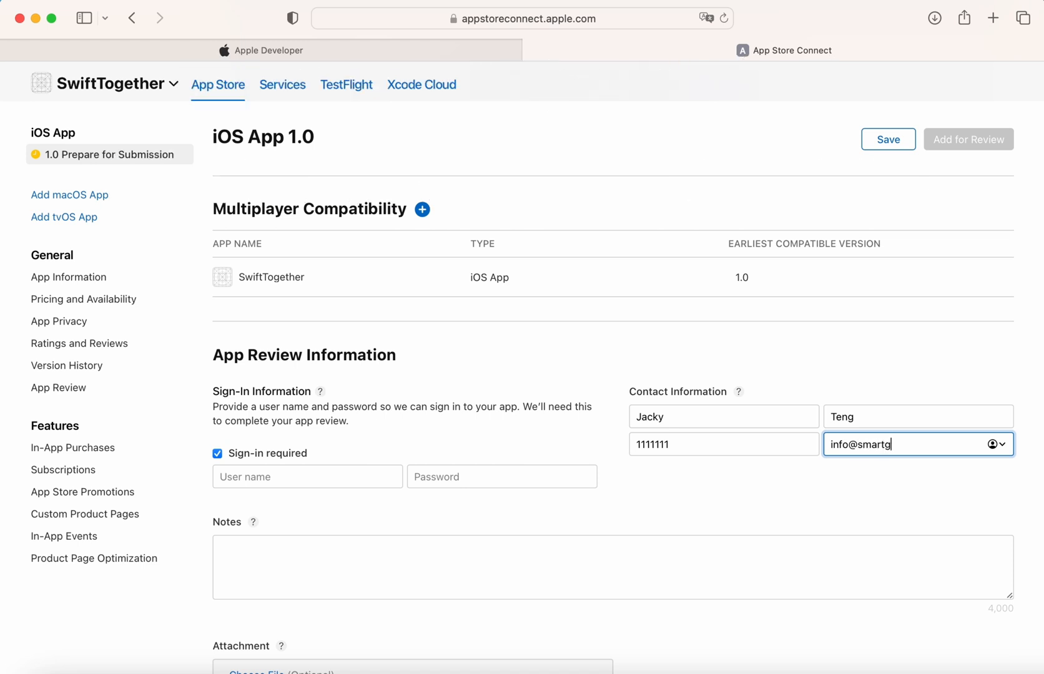
{"action": "left_click", "coordinate": [330, 484]}
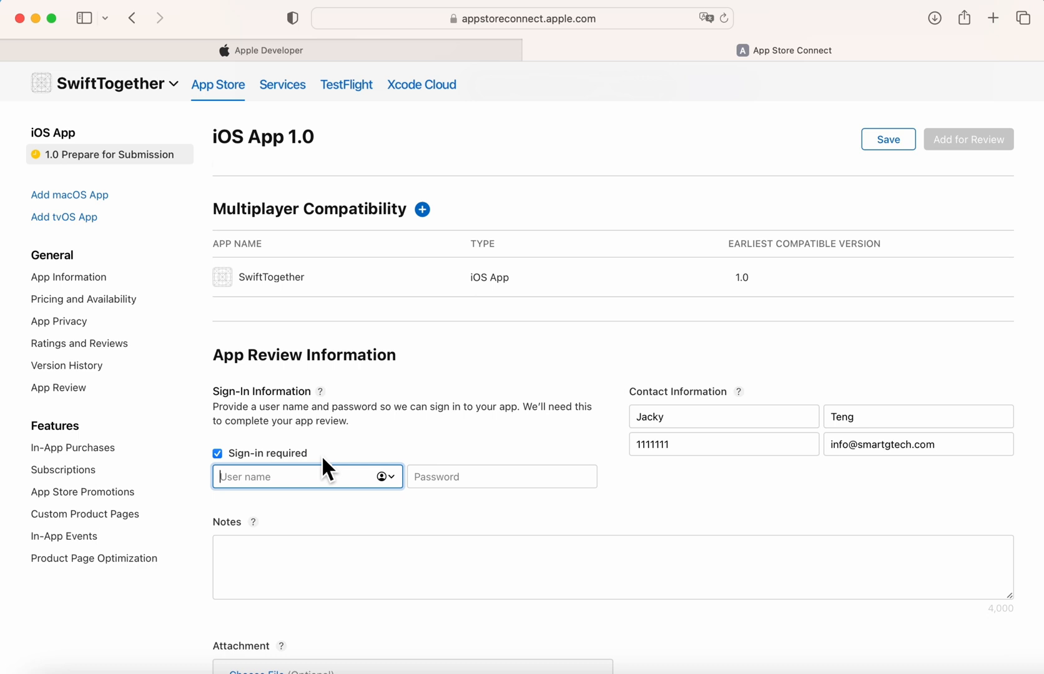
Turn off Sign-in required and check the help for the review Notes field.
{"action": "left_click", "coordinate": [218, 454]}
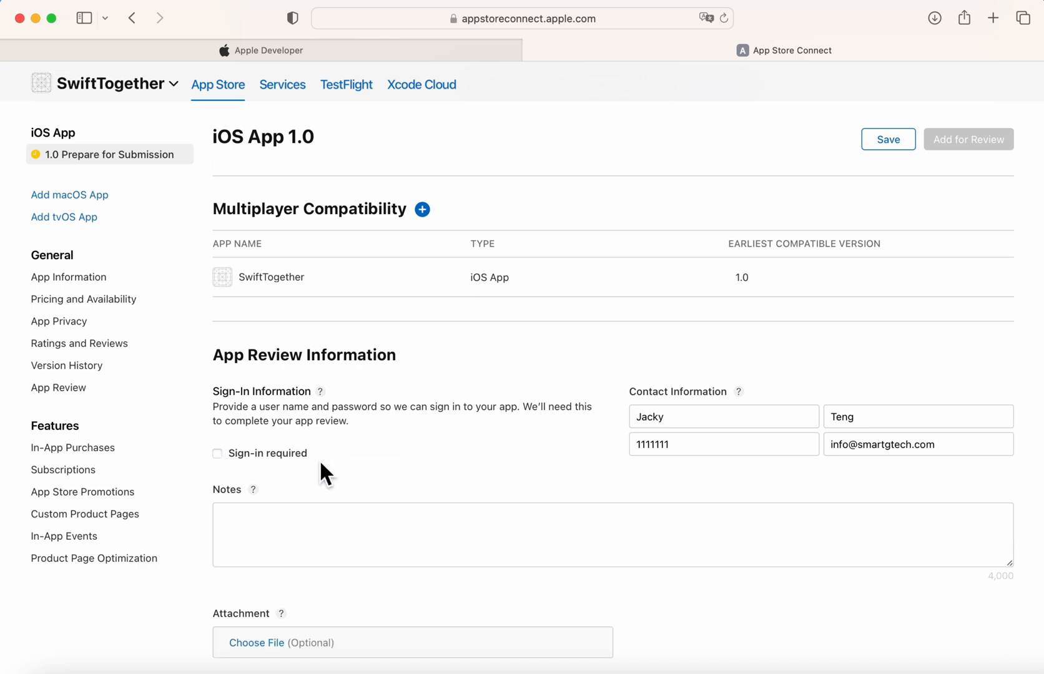
{"action": "left_click", "coordinate": [284, 524]}
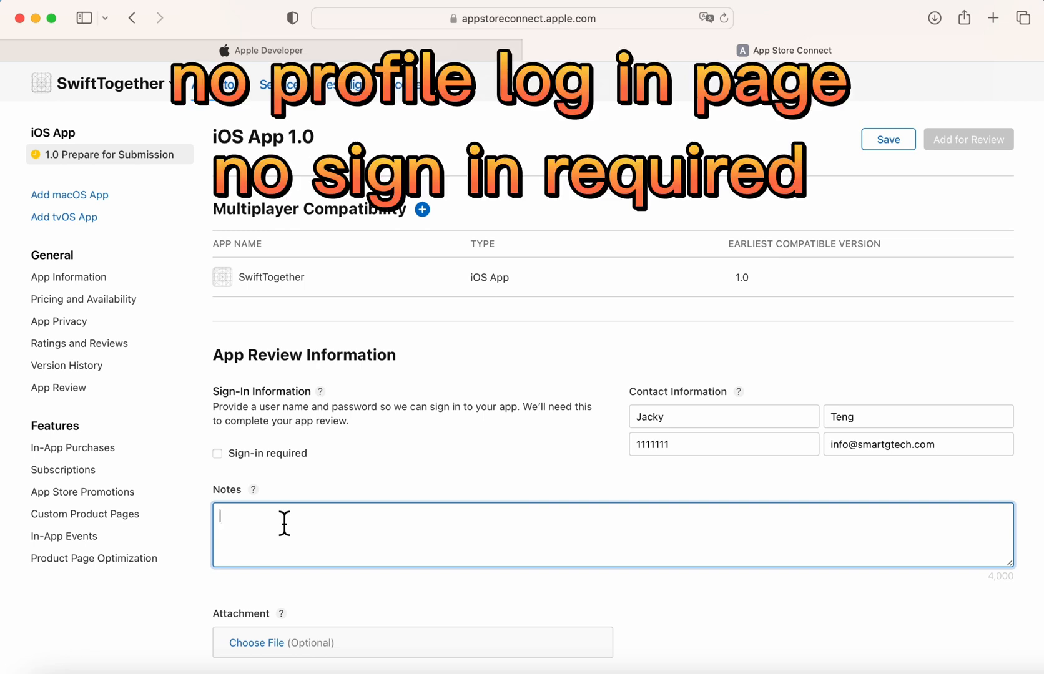
{"action": "scroll", "coordinate": [284, 524], "scroll_direction": "down", "scroll_amount": 3}
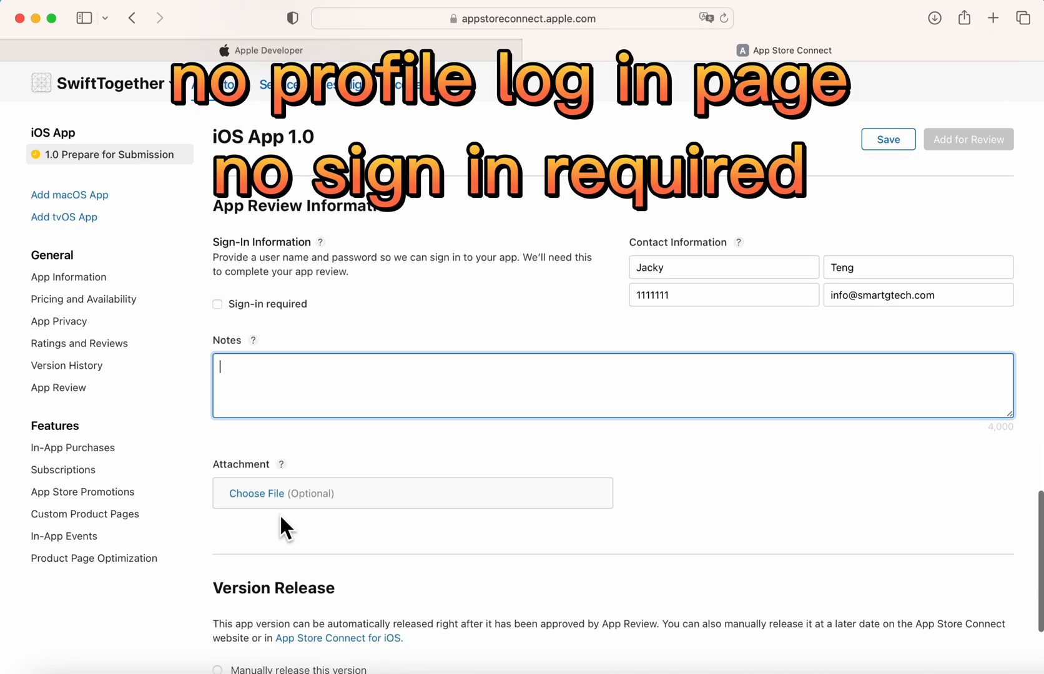
{"action": "left_click", "coordinate": [266, 346]}
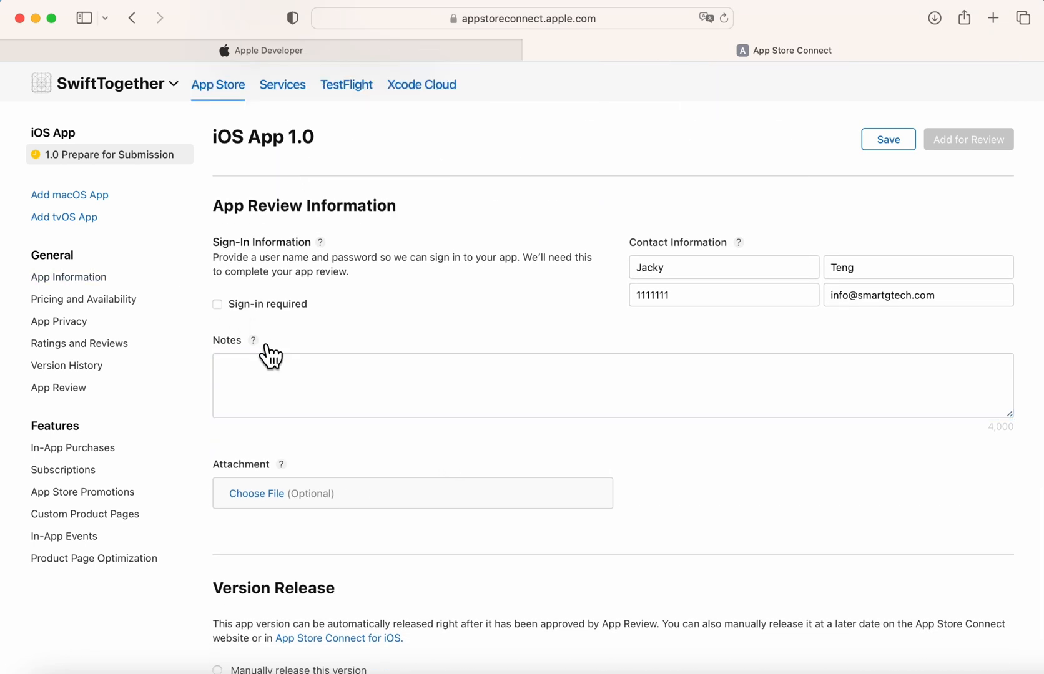
{"action": "mouse_move", "coordinate": [266, 346]}
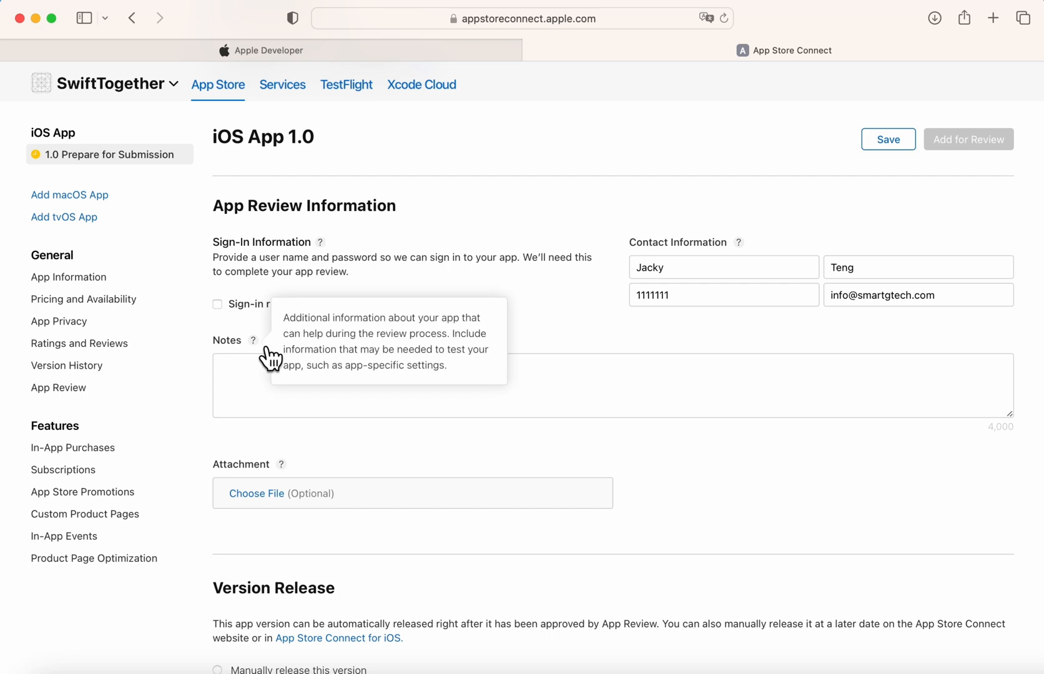
{"action": "scroll", "coordinate": [270, 357], "scroll_direction": "up", "scroll_amount": 5}
{"action": "scroll", "coordinate": [270, 358], "scroll_direction": "down", "scroll_amount": 5}
Write review notes 'There is apple payment involved' and 'No user information is collected'.
{"action": "left_click", "coordinate": [247, 417]}
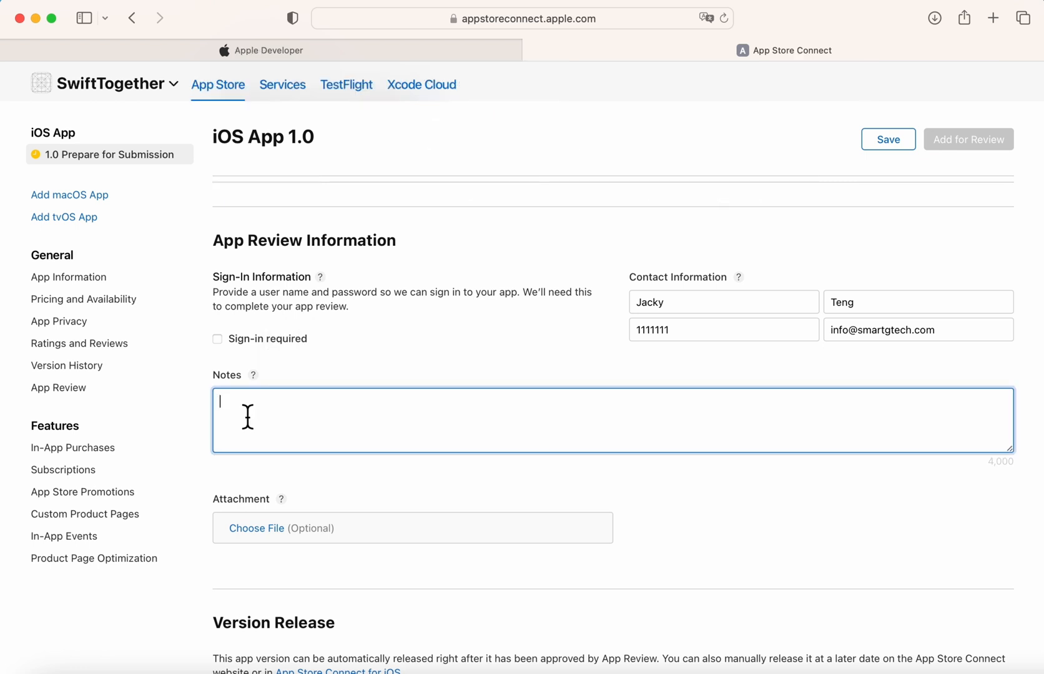
{"action": "type", "text": "There is apple payment involved"}
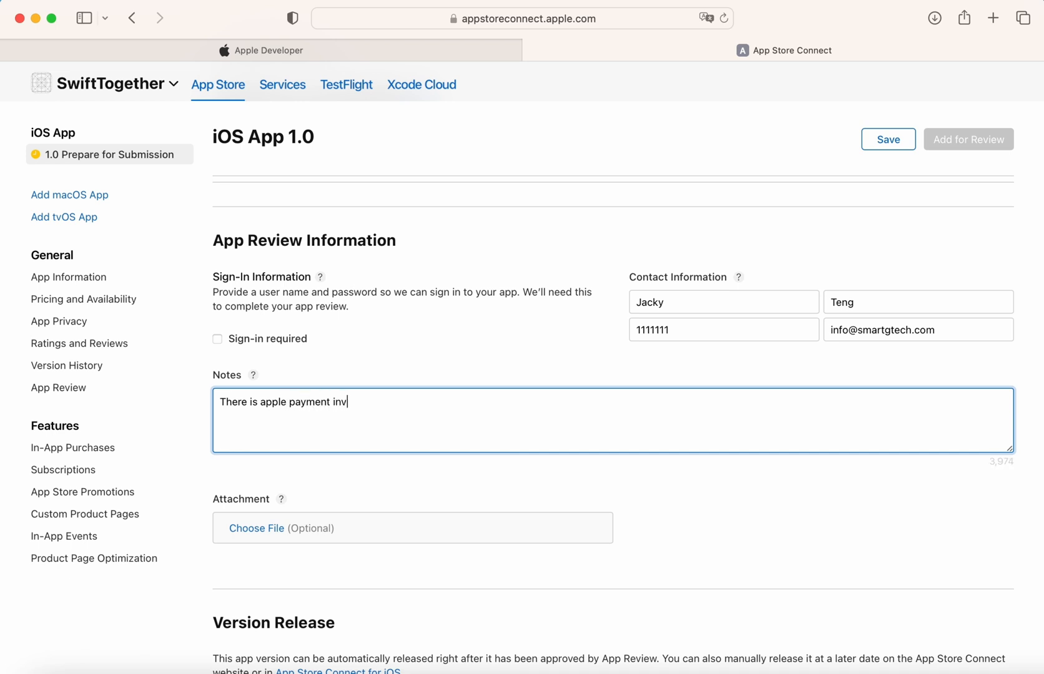
{"action": "key", "text": "Return"}
{"action": "key", "text": "Return"}
{"action": "type", "text": "No user information is col"}
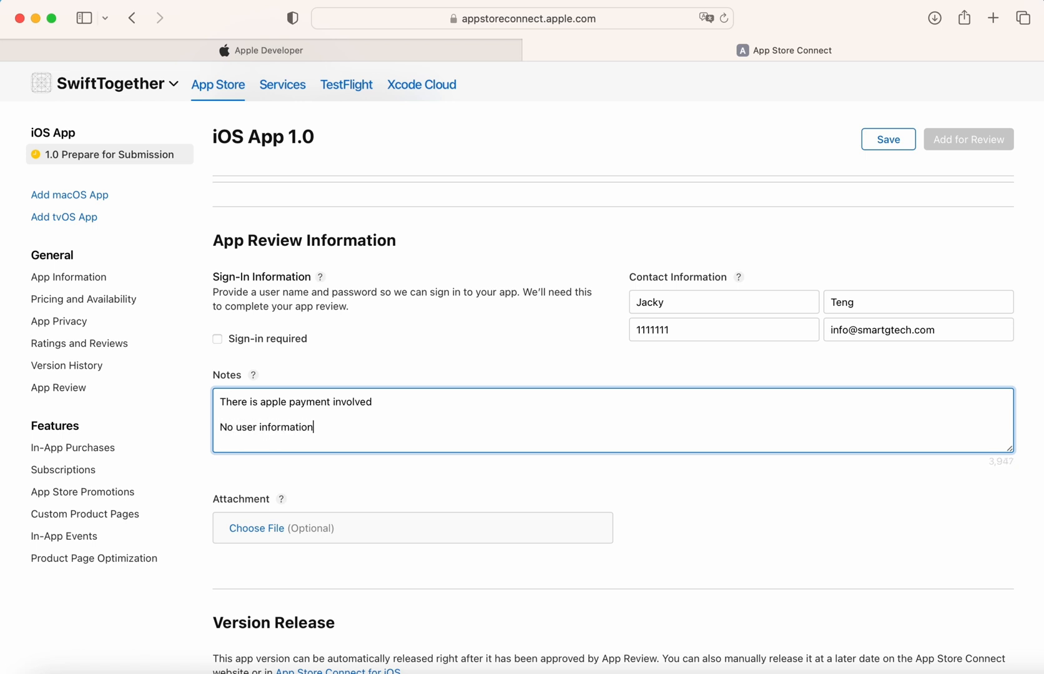
{"action": "type", "text": "ed"}
{"action": "scroll", "coordinate": [612, 424], "scroll_direction": "down", "scroll_amount": 2}
{"action": "left_click", "coordinate": [289, 452]}
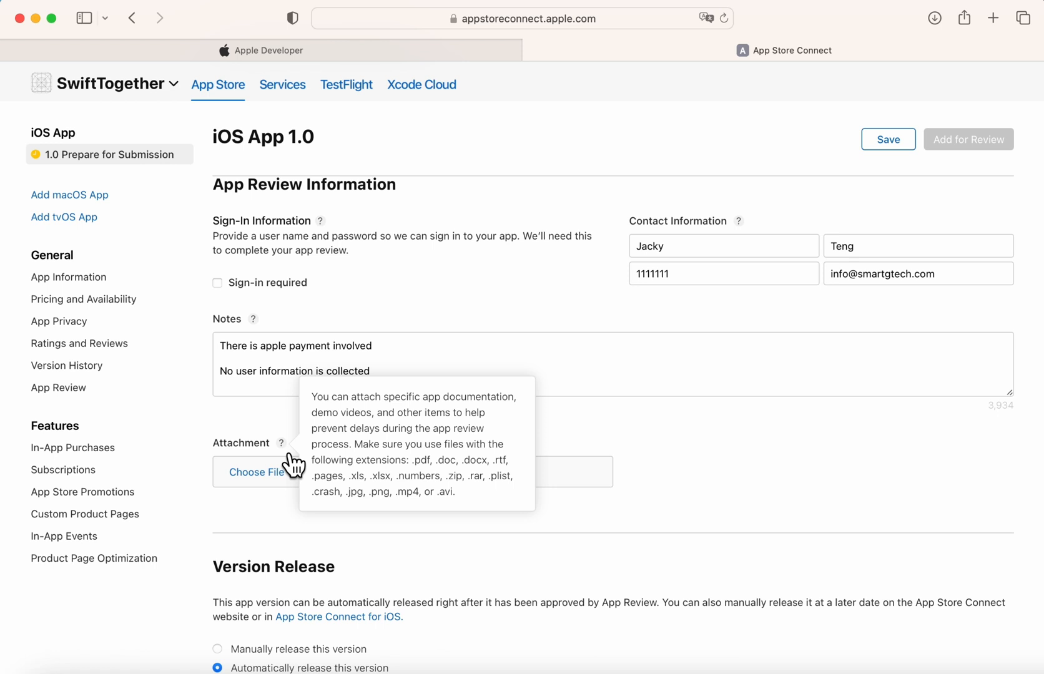
Try each Version Release option, keep automatic release after approval, and save the version page.
{"action": "scroll", "coordinate": [293, 463], "scroll_direction": "down", "scroll_amount": 5}
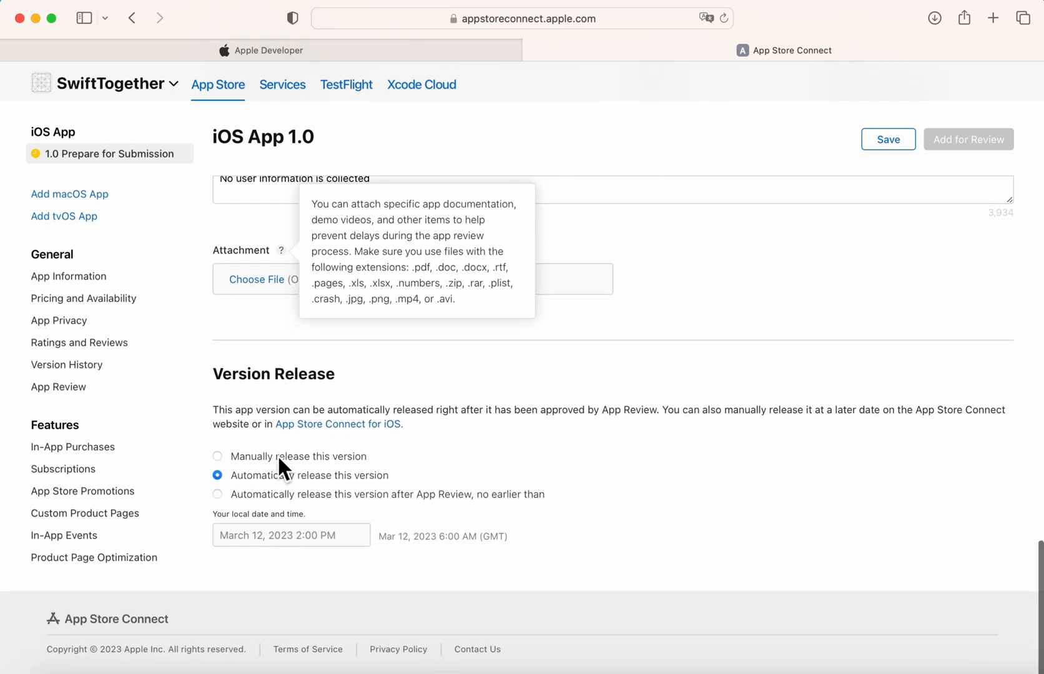
{"action": "left_click", "coordinate": [278, 463]}
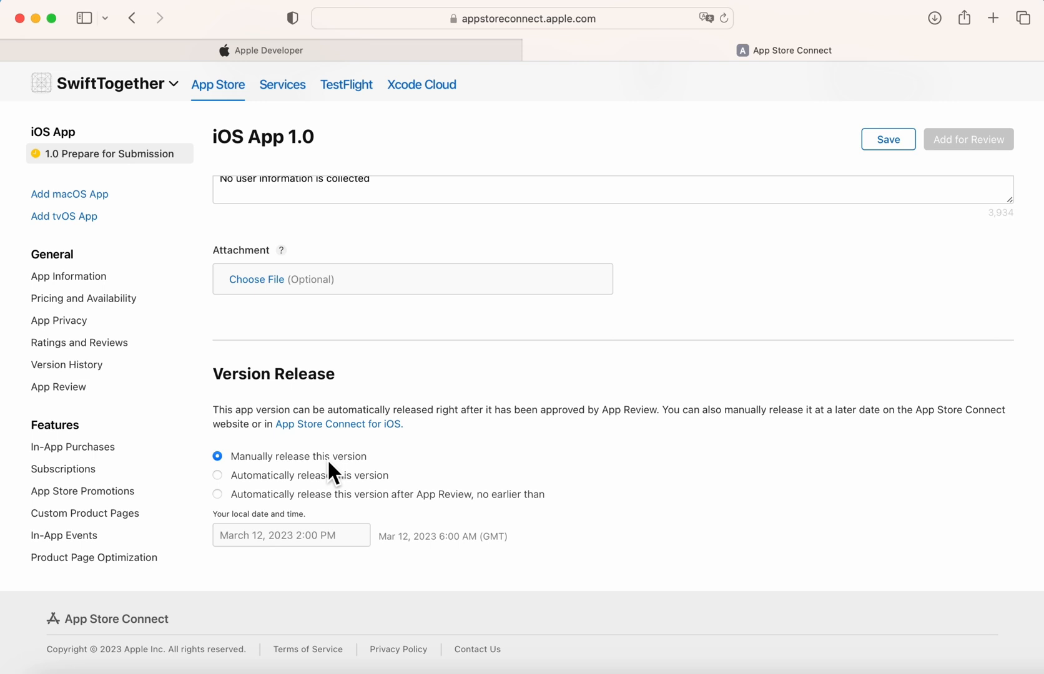
{"action": "left_click", "coordinate": [312, 493]}
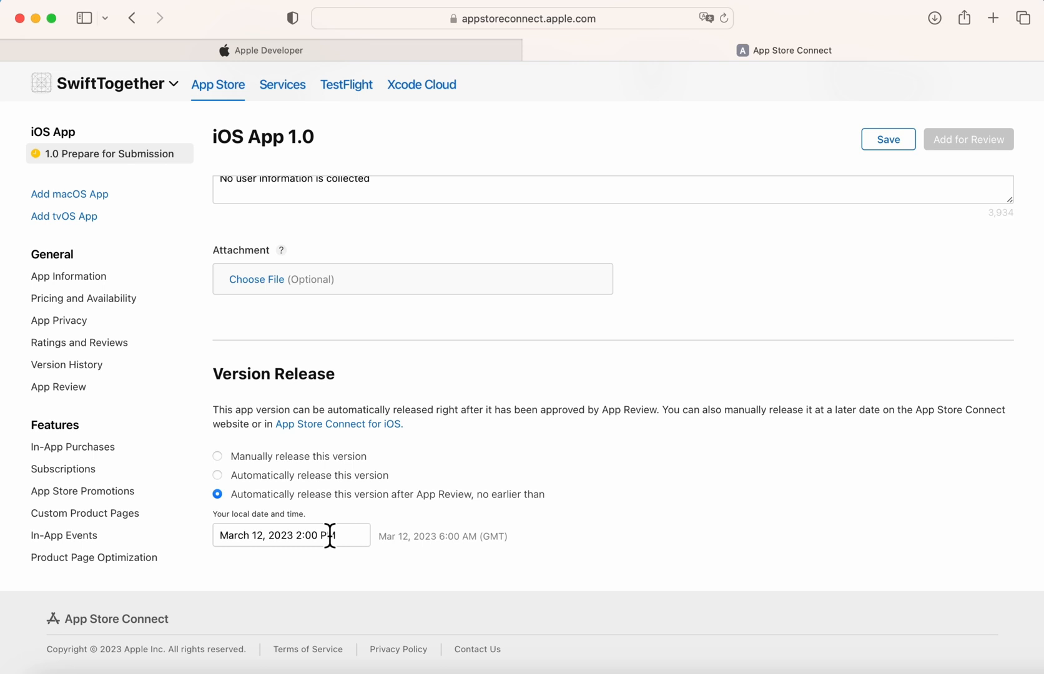
{"action": "left_click", "coordinate": [289, 476]}
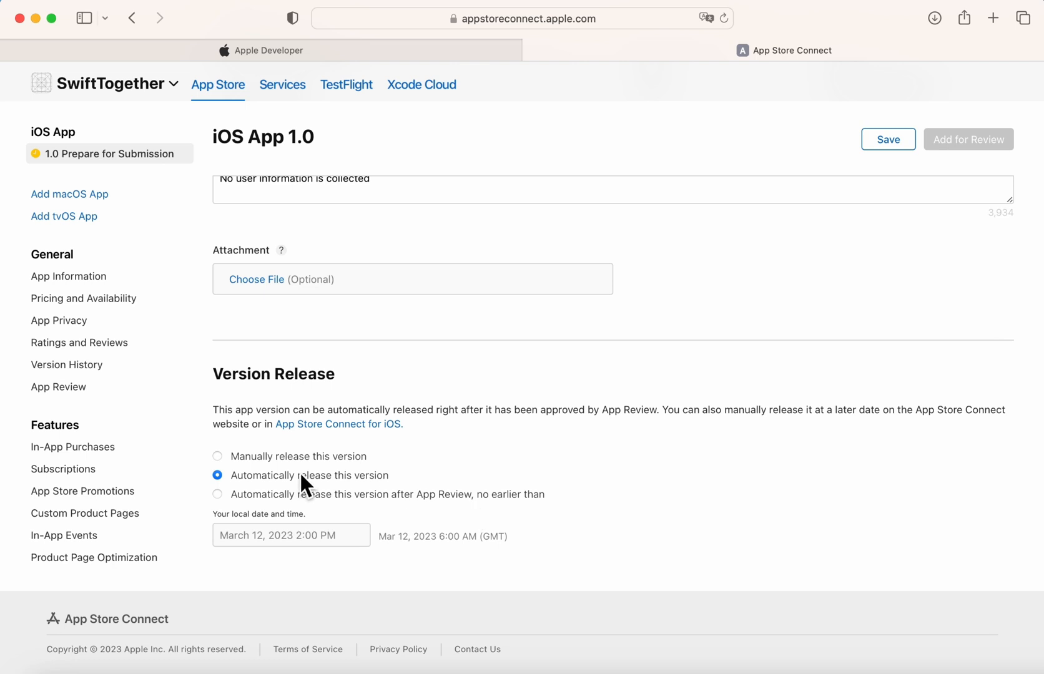
{"action": "left_click", "coordinate": [898, 142]}
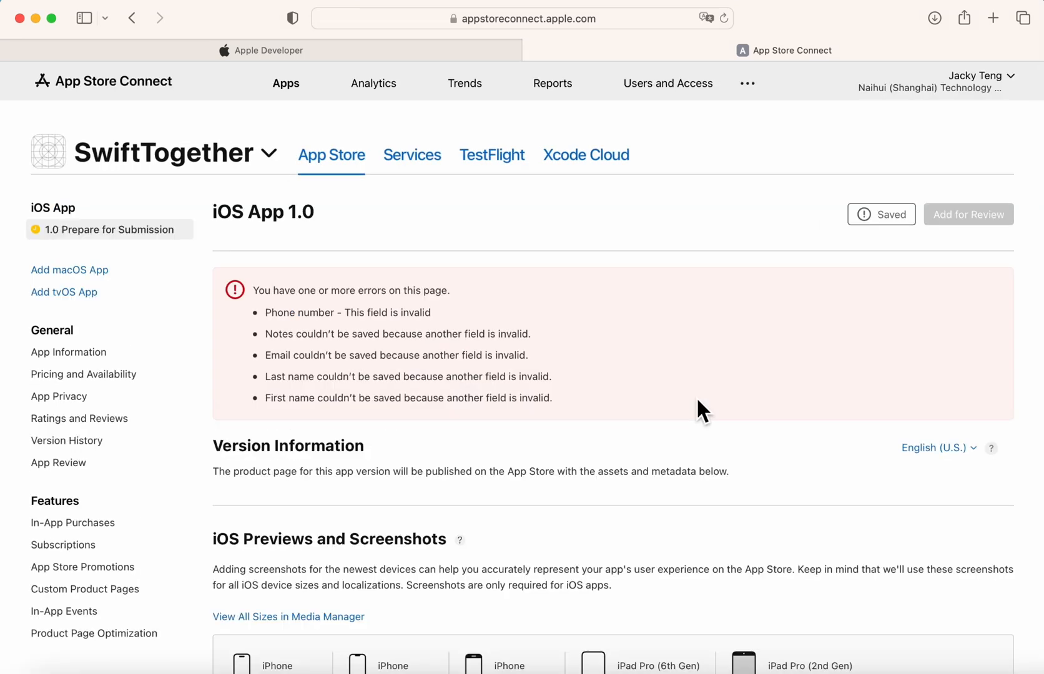
{"action": "scroll", "coordinate": [697, 397], "scroll_direction": "down", "scroll_amount": 15}
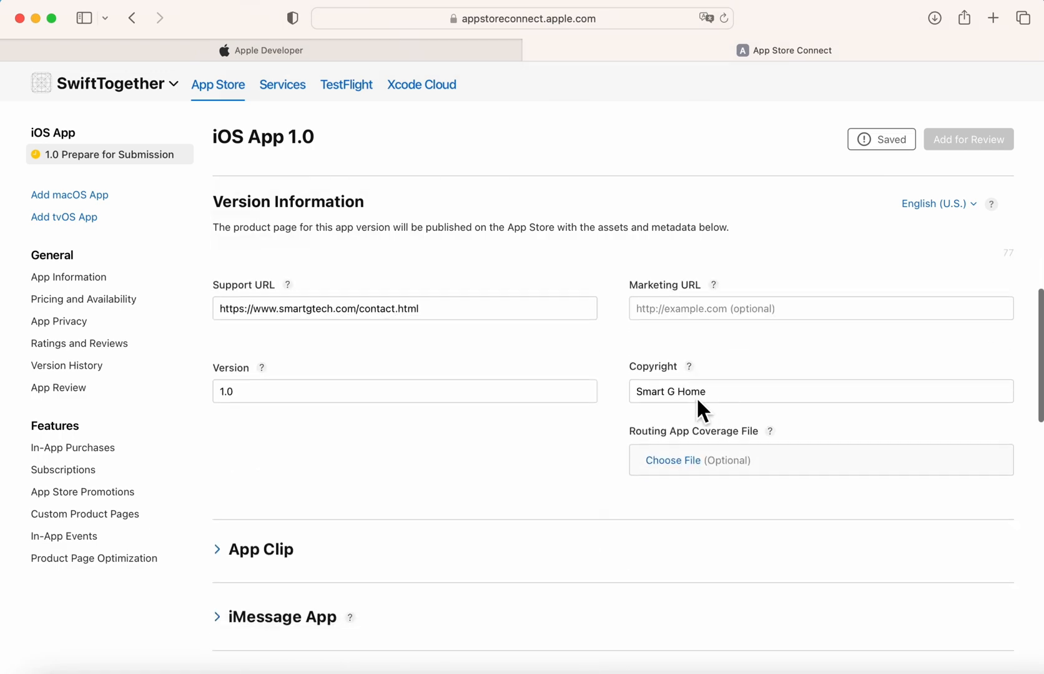
{"action": "scroll", "coordinate": [697, 396], "scroll_direction": "up", "scroll_amount": 15}
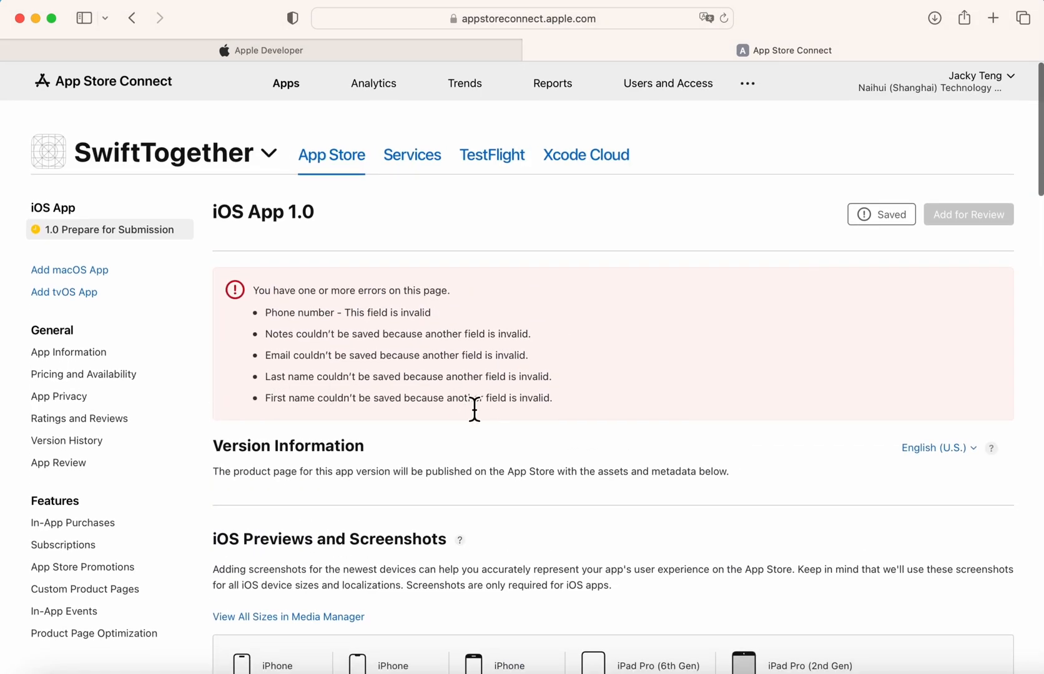
Go to the App Information section, discarding the unsaved version-page changes.
{"action": "scroll", "coordinate": [529, 459], "scroll_direction": "down", "scroll_amount": 15}
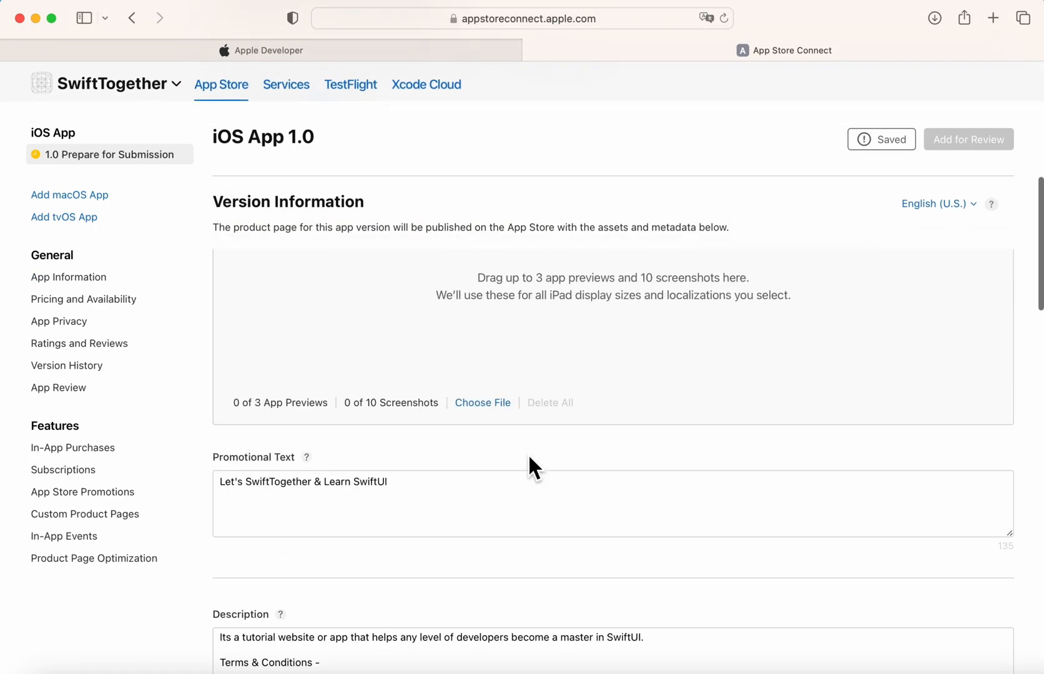
{"action": "scroll", "coordinate": [528, 467], "scroll_direction": "down", "scroll_amount": 1}
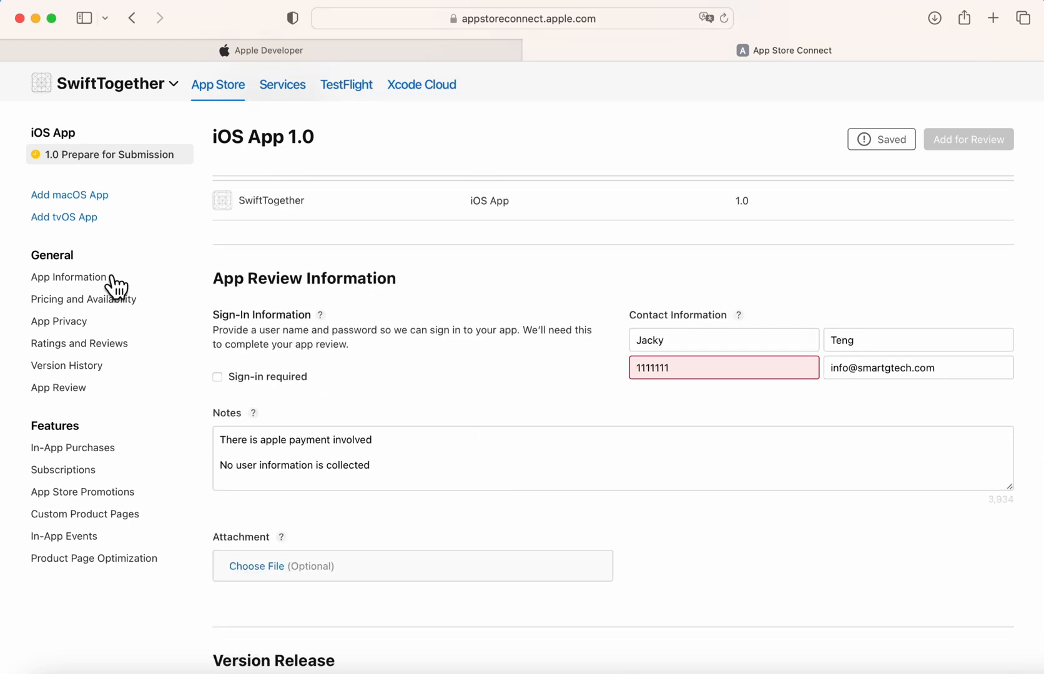
{"action": "left_click", "coordinate": [69, 278]}
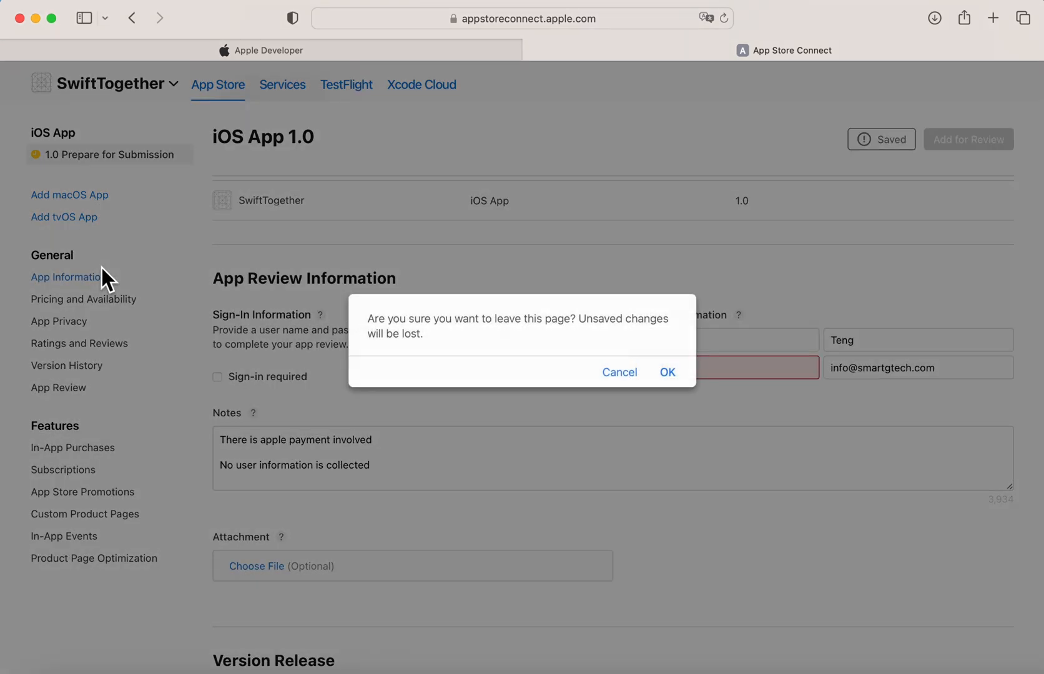
{"action": "left_click", "coordinate": [671, 373]}
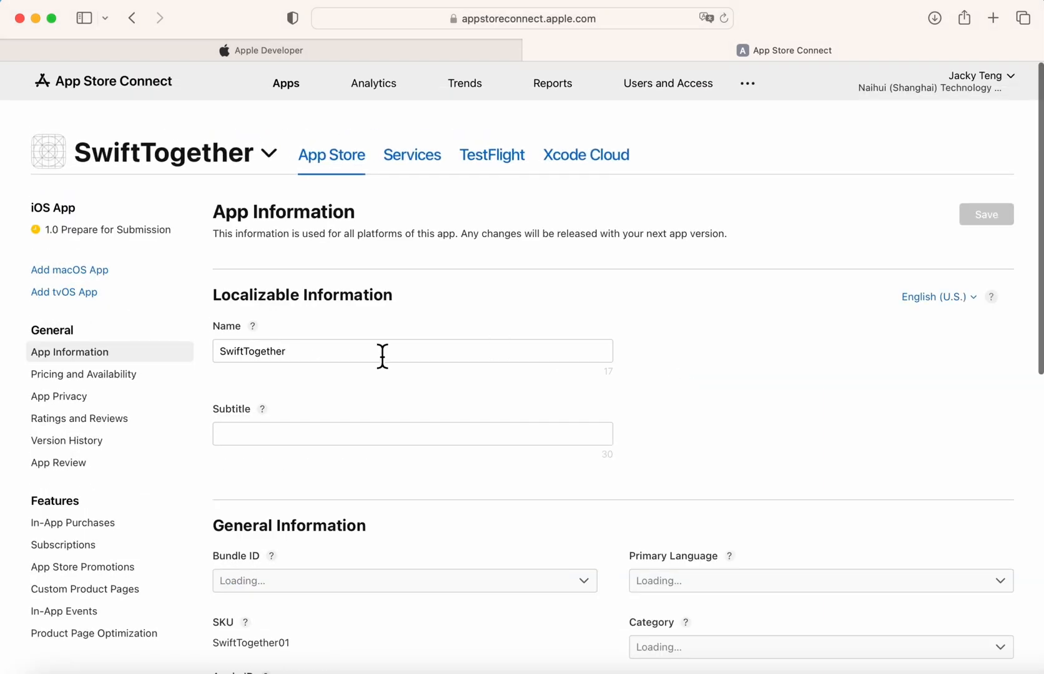
Enter 'Swift learning together' as the app's Subtitle.
{"action": "left_click", "coordinate": [383, 356]}
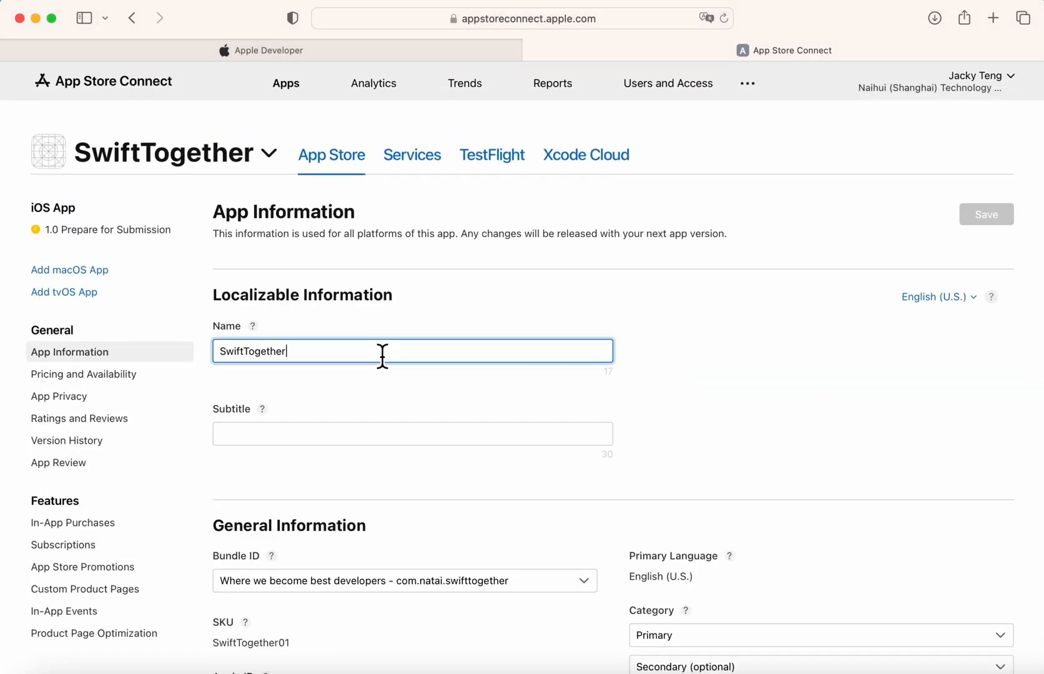
{"action": "left_click", "coordinate": [325, 434]}
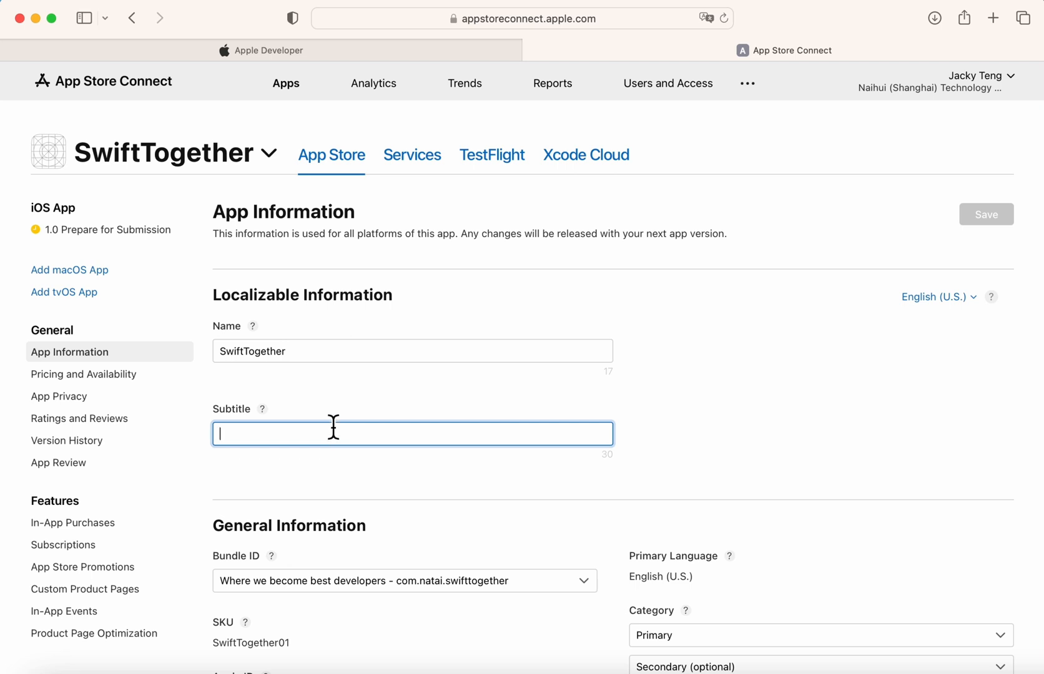
{"action": "left_click", "coordinate": [272, 416]}
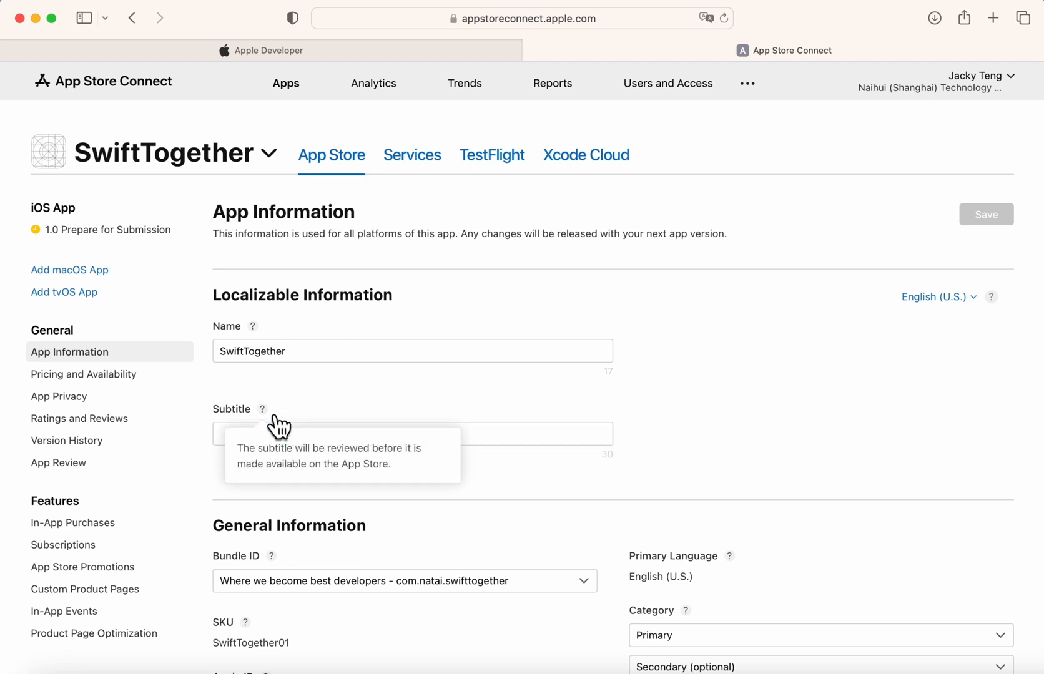
{"action": "left_click", "coordinate": [478, 435]}
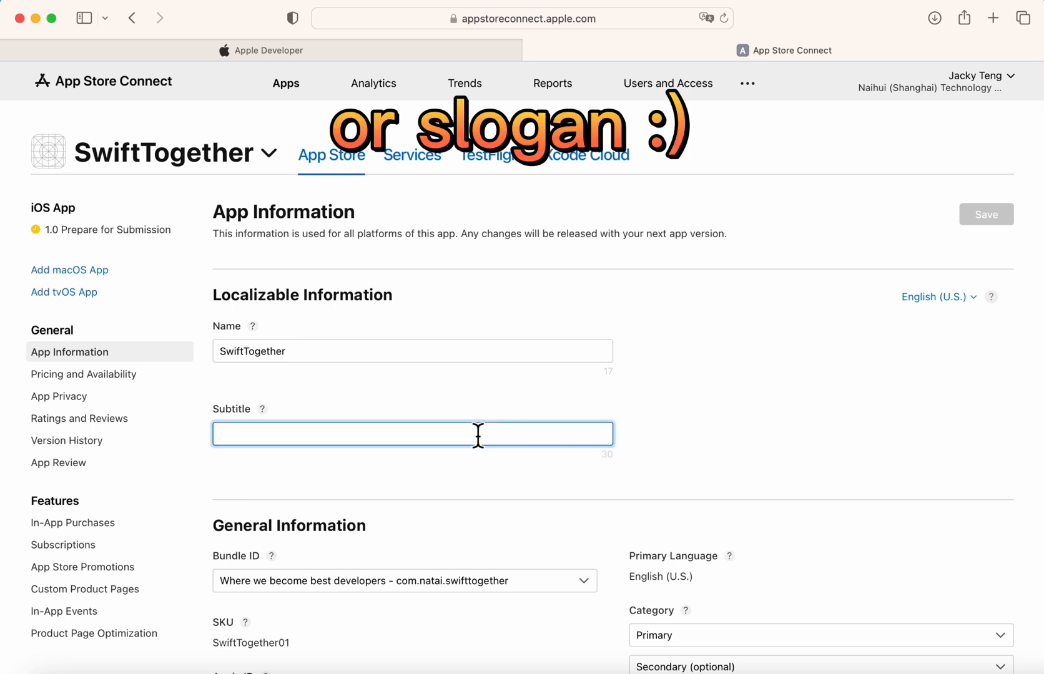
{"action": "type", "text": "S"}
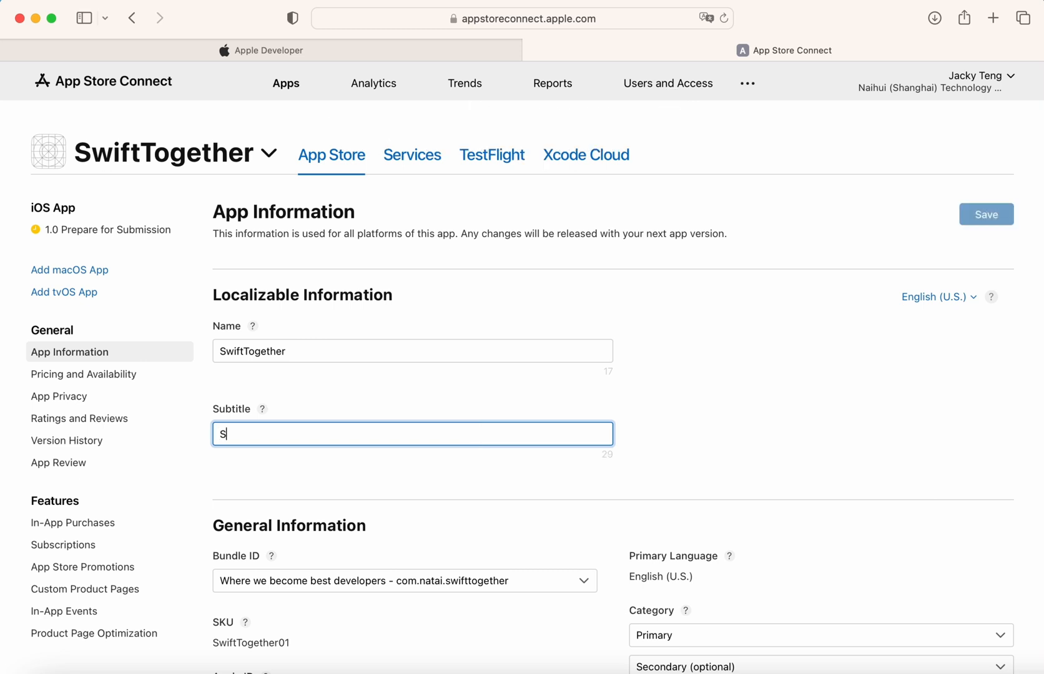
{"action": "type", "text": "wift learning "}
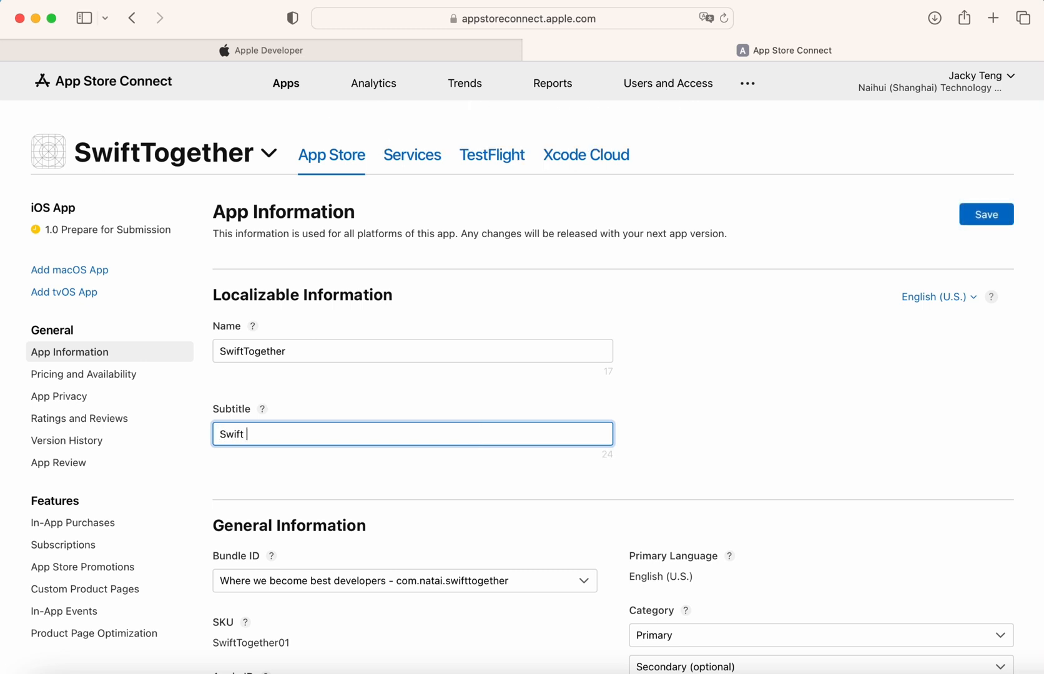
{"action": "type", "text": "together"}
{"action": "left_click", "coordinate": [550, 487]}
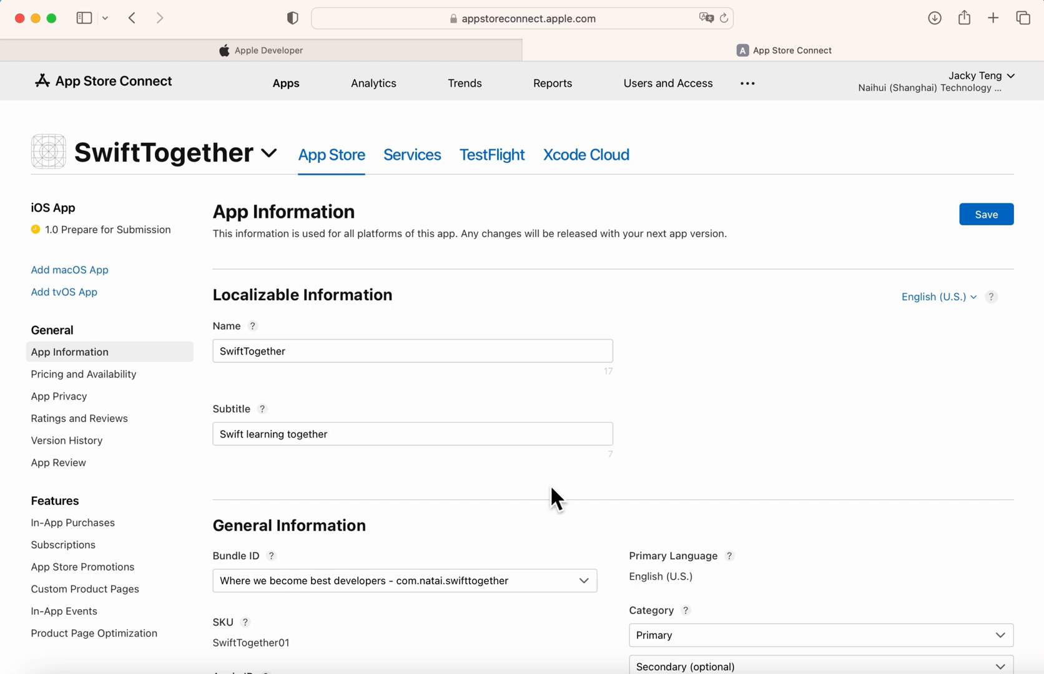
Check the Bundle ID list and keep the current bundle ID.
{"action": "scroll", "coordinate": [550, 484], "scroll_direction": "down", "scroll_amount": 2}
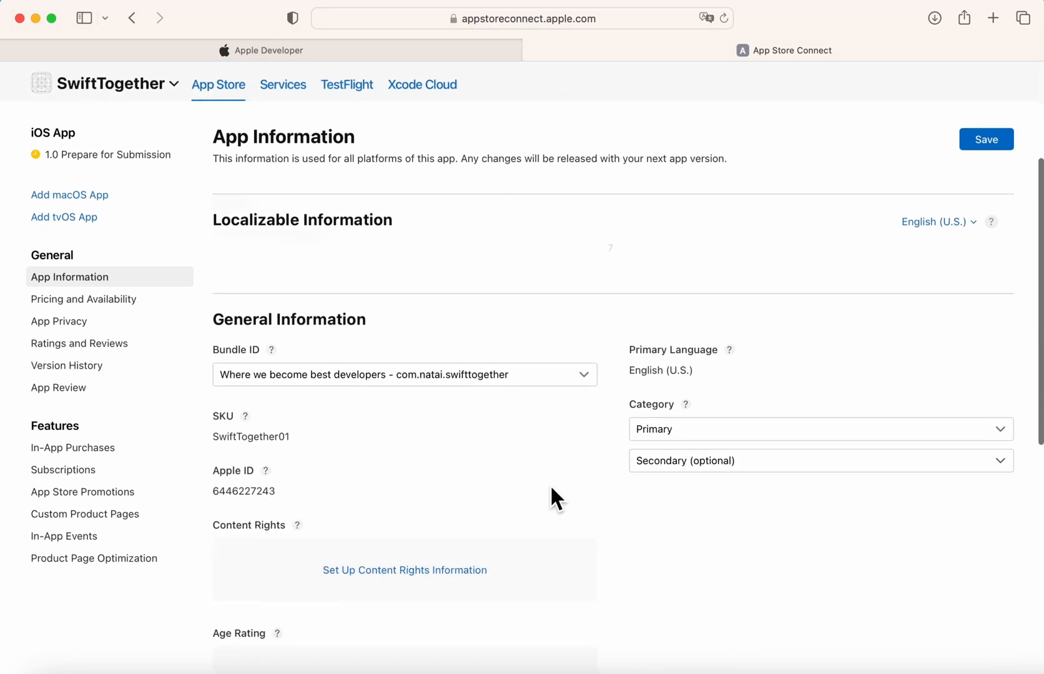
{"action": "left_click", "coordinate": [414, 346]}
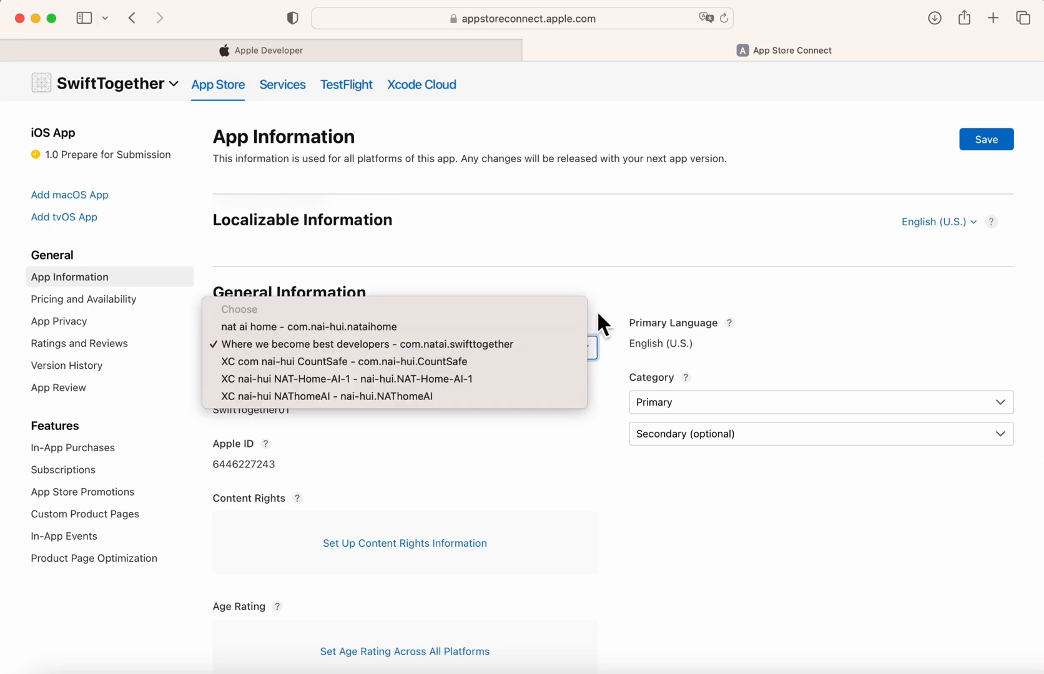
{"action": "left_click", "coordinate": [645, 302]}
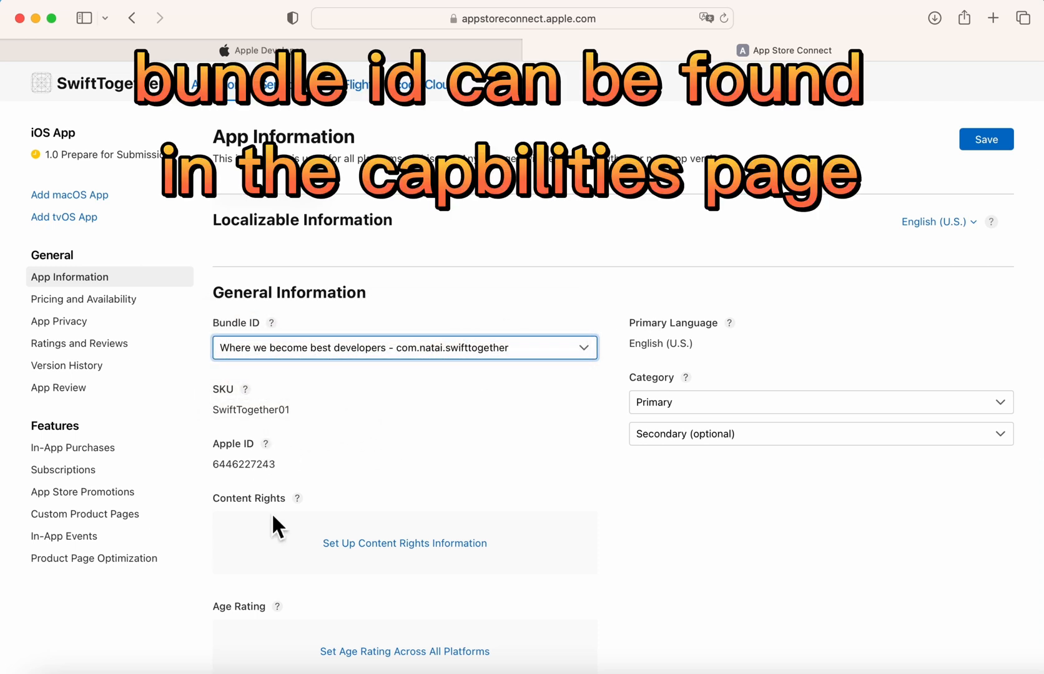
Declare Yes, the app has rights to its third-party content, then start the age rating questionnaire.
{"action": "scroll", "coordinate": [272, 517], "scroll_direction": "down", "scroll_amount": 3}
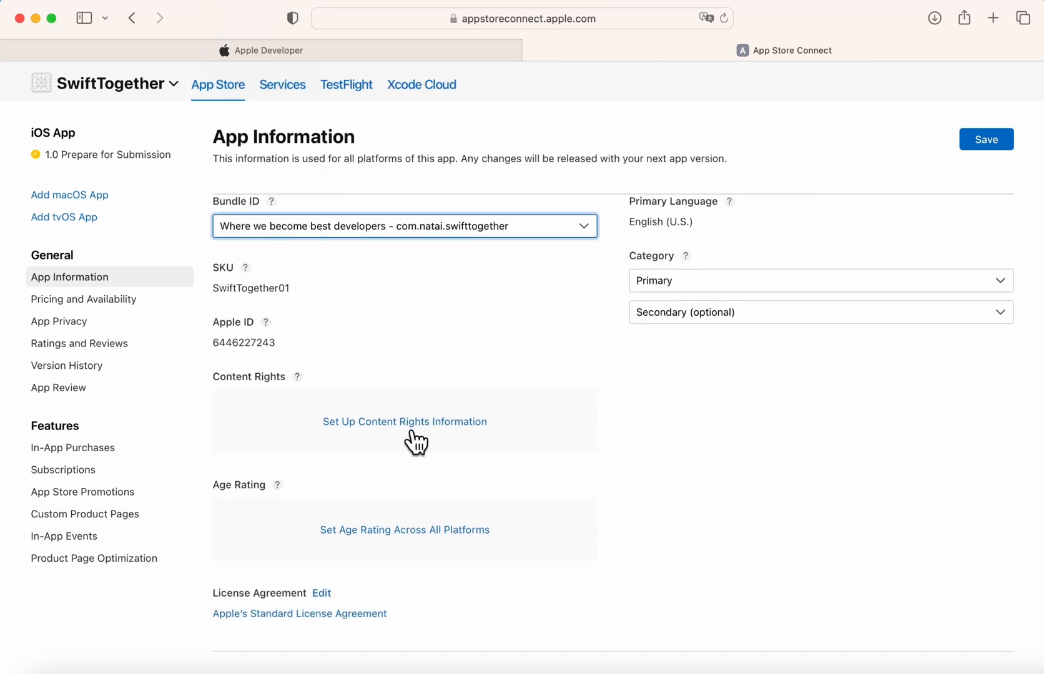
{"action": "left_click", "coordinate": [414, 431]}
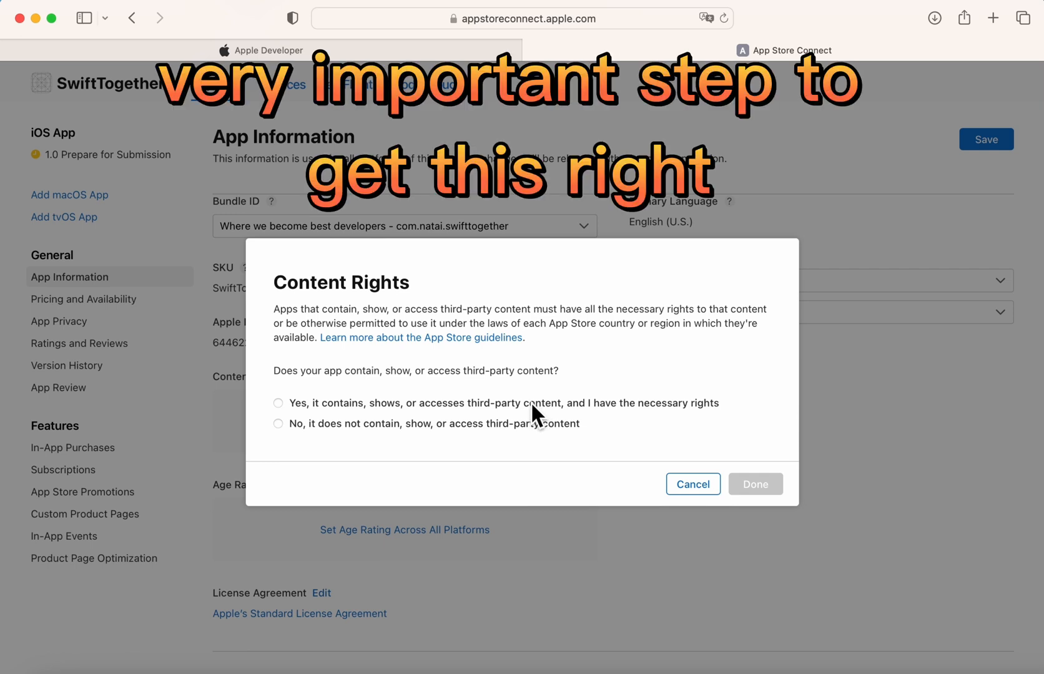
{"action": "left_click", "coordinate": [498, 426]}
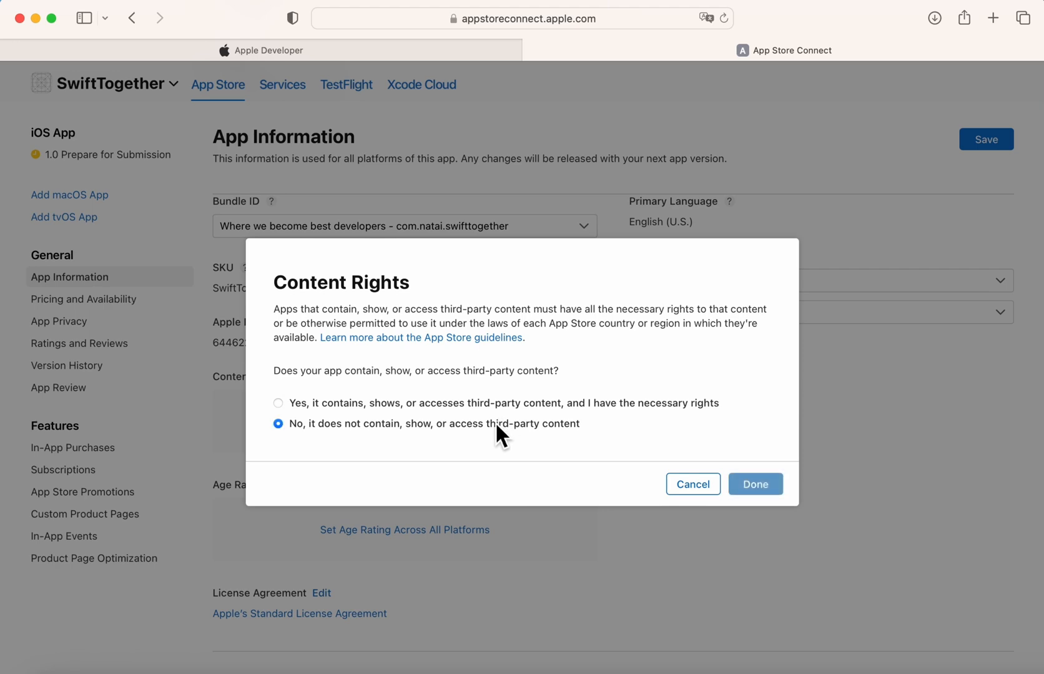
{"action": "left_click", "coordinate": [522, 404]}
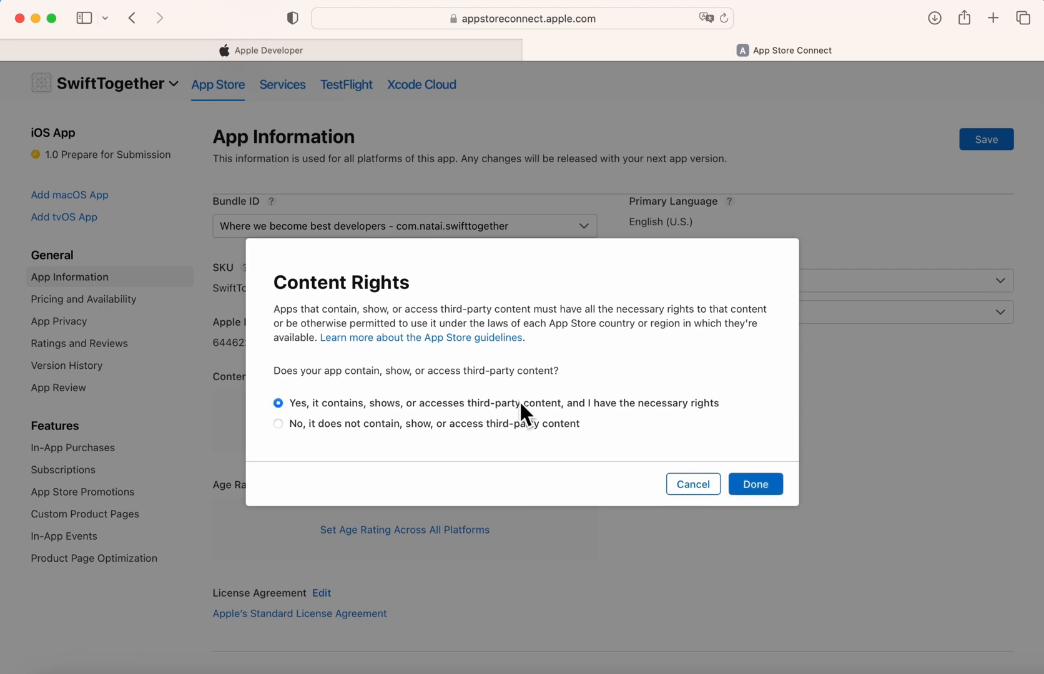
{"action": "left_click", "coordinate": [754, 488]}
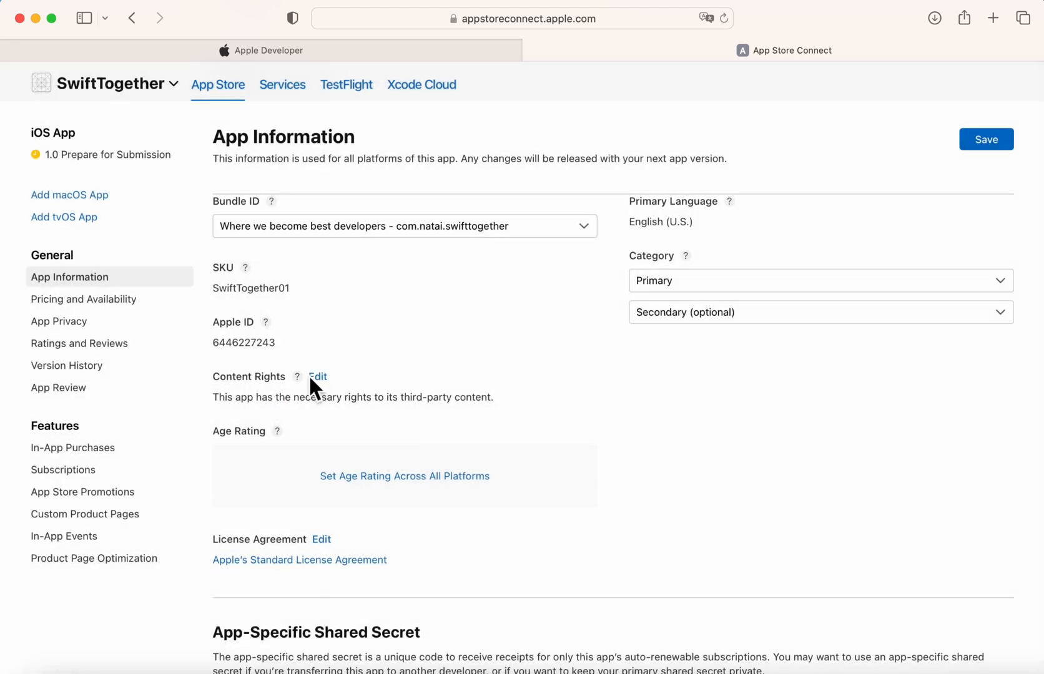
{"action": "left_click", "coordinate": [387, 478]}
Rate Simulated Gambling, Sexual Content or Nudity, Graphic Sexual Content and Contests as None.
{"action": "scroll", "coordinate": [401, 441], "scroll_direction": "down", "scroll_amount": 5}
{"action": "scroll", "coordinate": [402, 441], "scroll_direction": "up", "scroll_amount": 5}
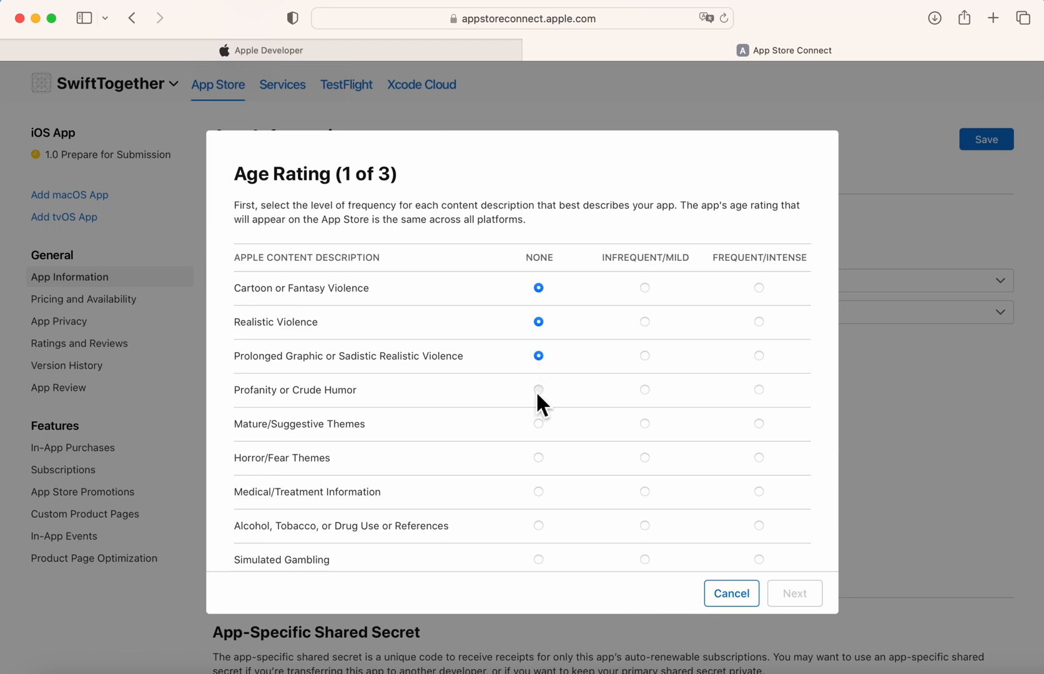
{"action": "left_click", "coordinate": [538, 559]}
{"action": "scroll", "coordinate": [541, 558], "scroll_direction": "down", "scroll_amount": 3}
{"action": "left_click", "coordinate": [541, 455]}
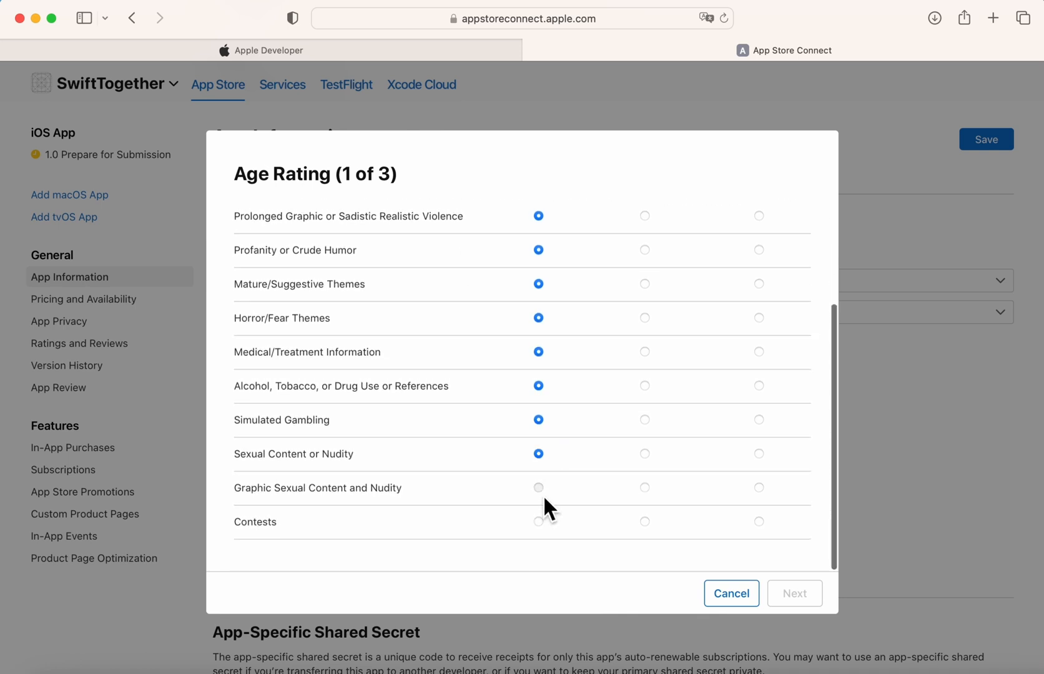
{"action": "left_click", "coordinate": [539, 488]}
{"action": "left_click", "coordinate": [538, 522]}
{"action": "left_click", "coordinate": [807, 600]}
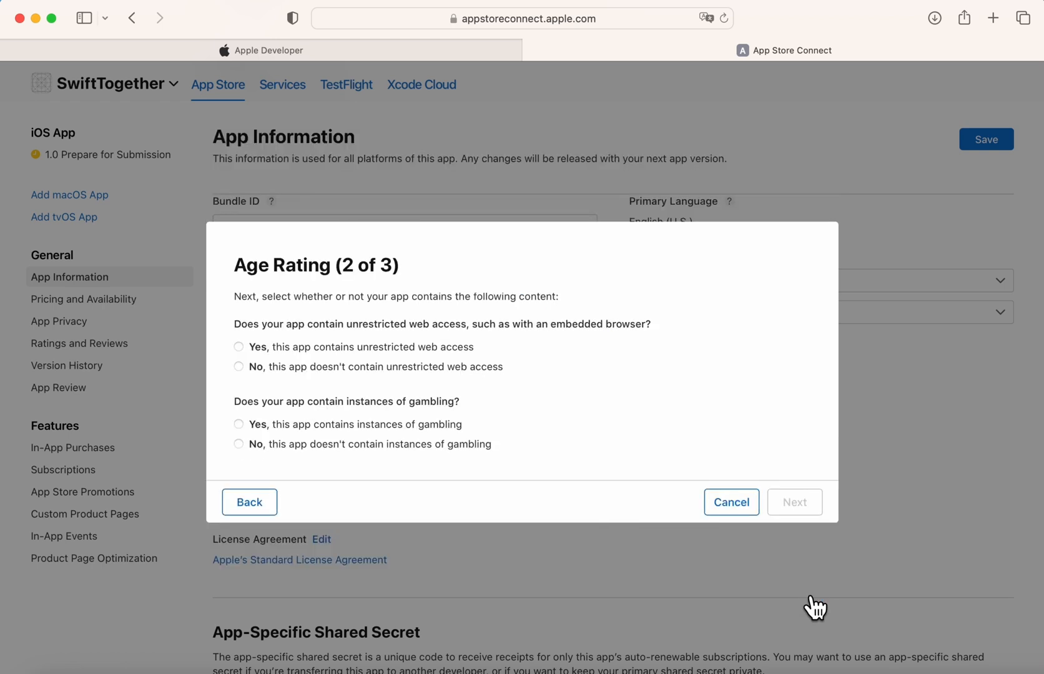
Answer No for gambling and unrestricted web access.
{"action": "left_click", "coordinate": [366, 447]}
{"action": "left_click", "coordinate": [417, 367]}
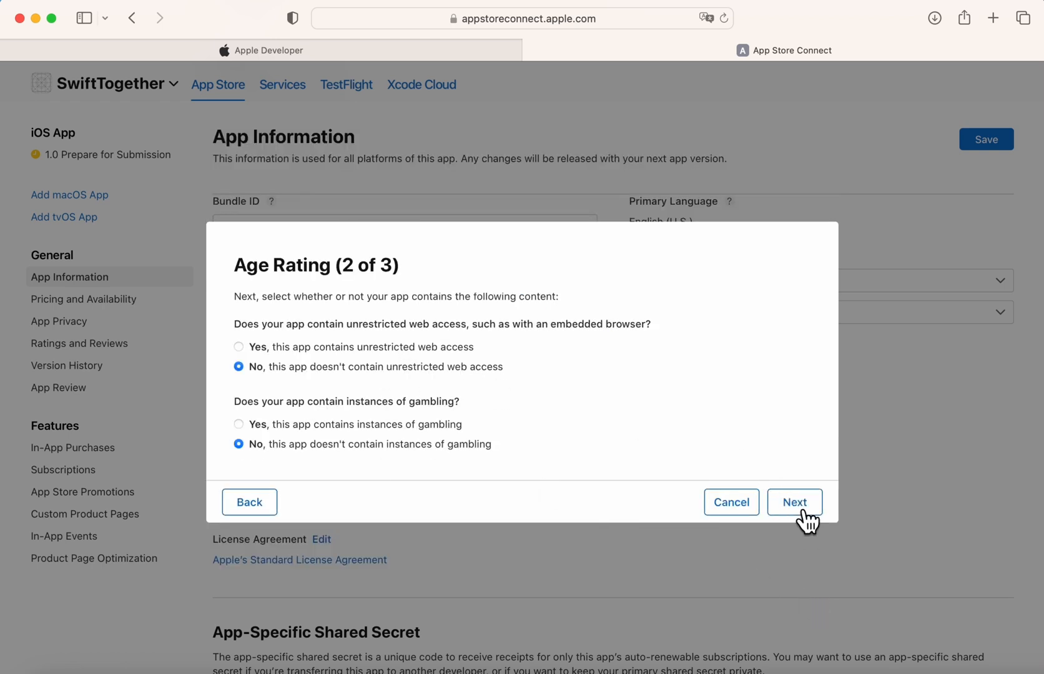
{"action": "left_click", "coordinate": [804, 512]}
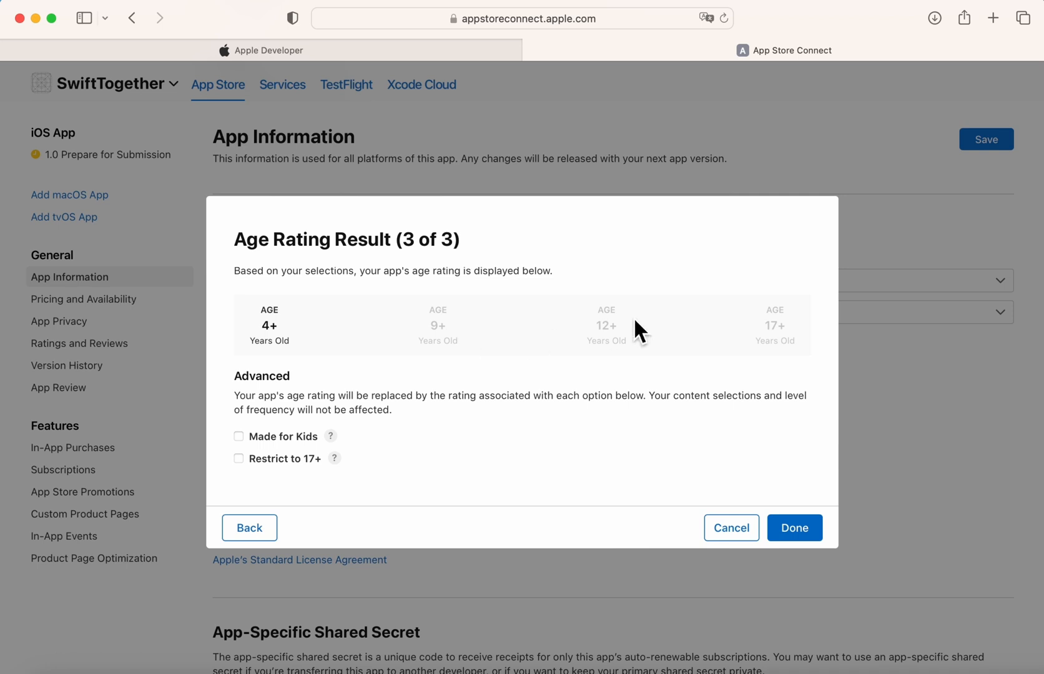
Leave Made for Kids and the 17+ restriction off and accept the Ages 4+ rating.
{"action": "left_click", "coordinate": [241, 436]}
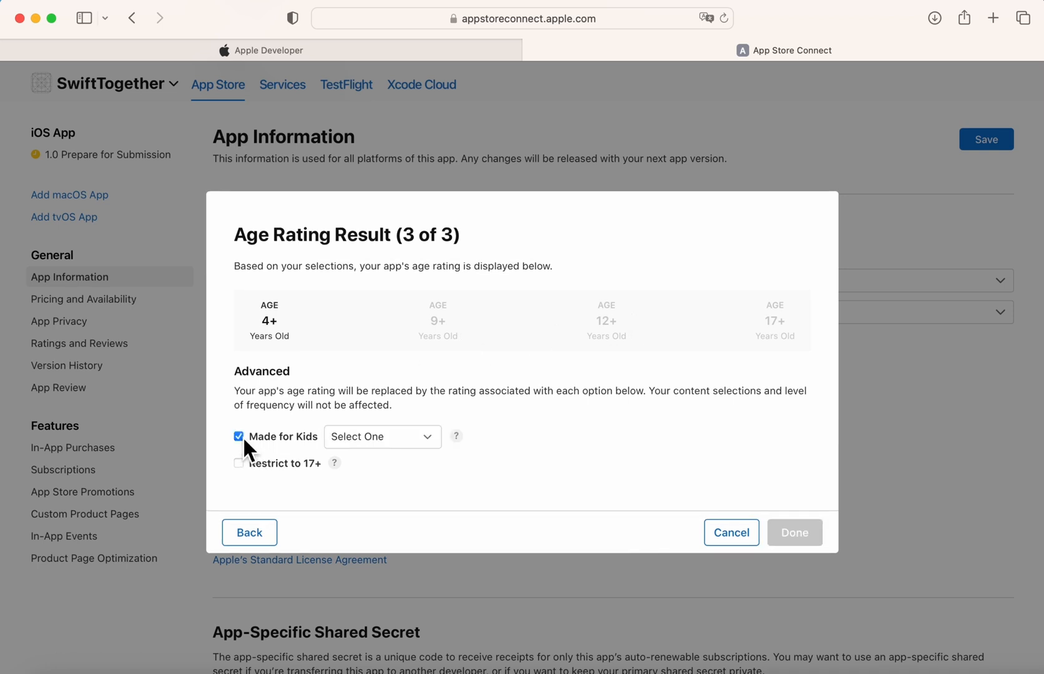
{"action": "left_click", "coordinate": [368, 439]}
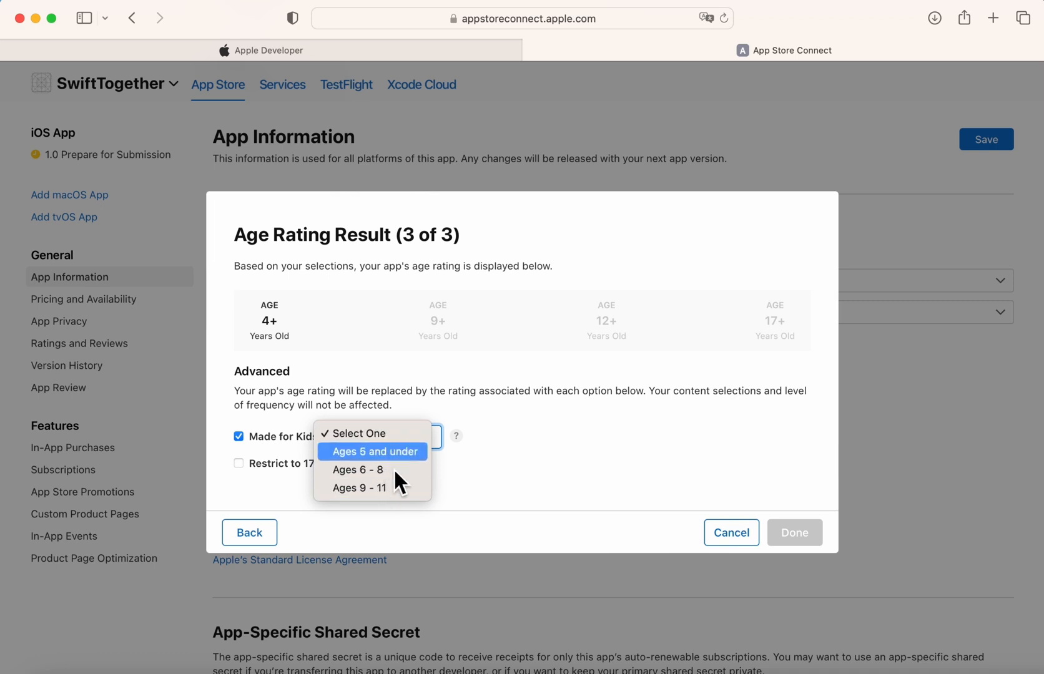
{"action": "left_click", "coordinate": [512, 425]}
{"action": "left_click", "coordinate": [242, 437]}
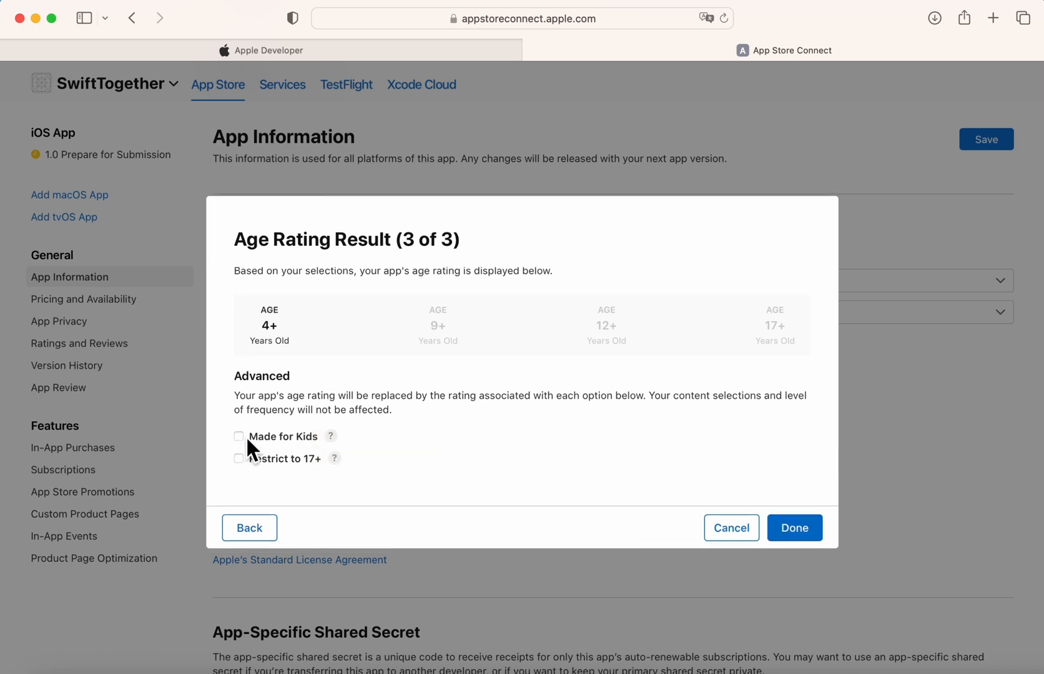
{"action": "left_click", "coordinate": [239, 460]}
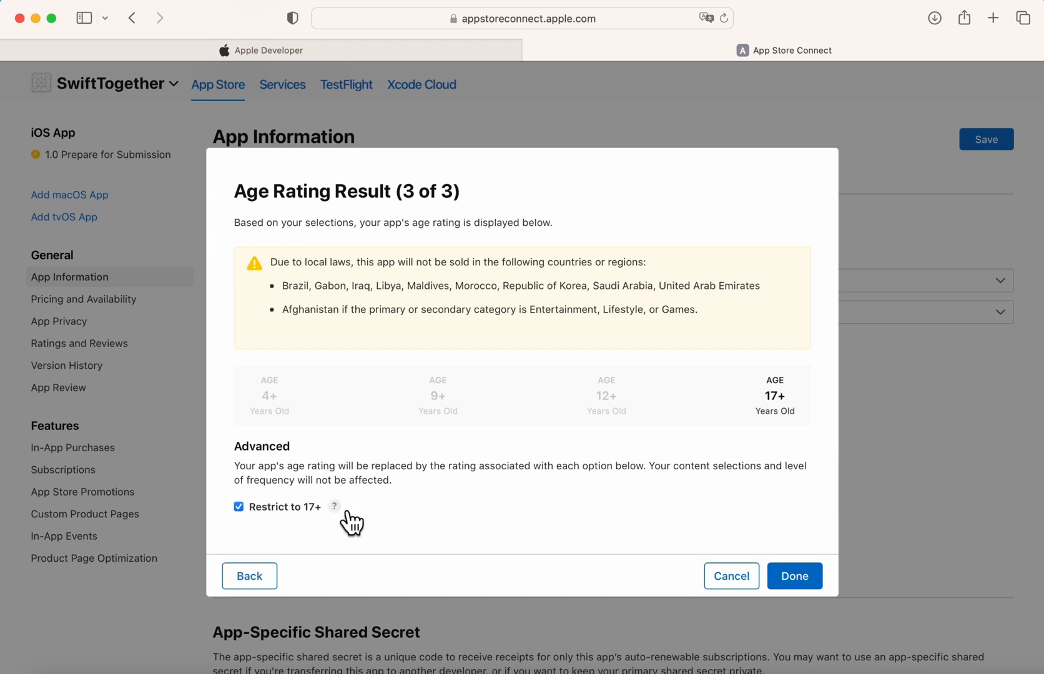
{"action": "mouse_move", "coordinate": [345, 512]}
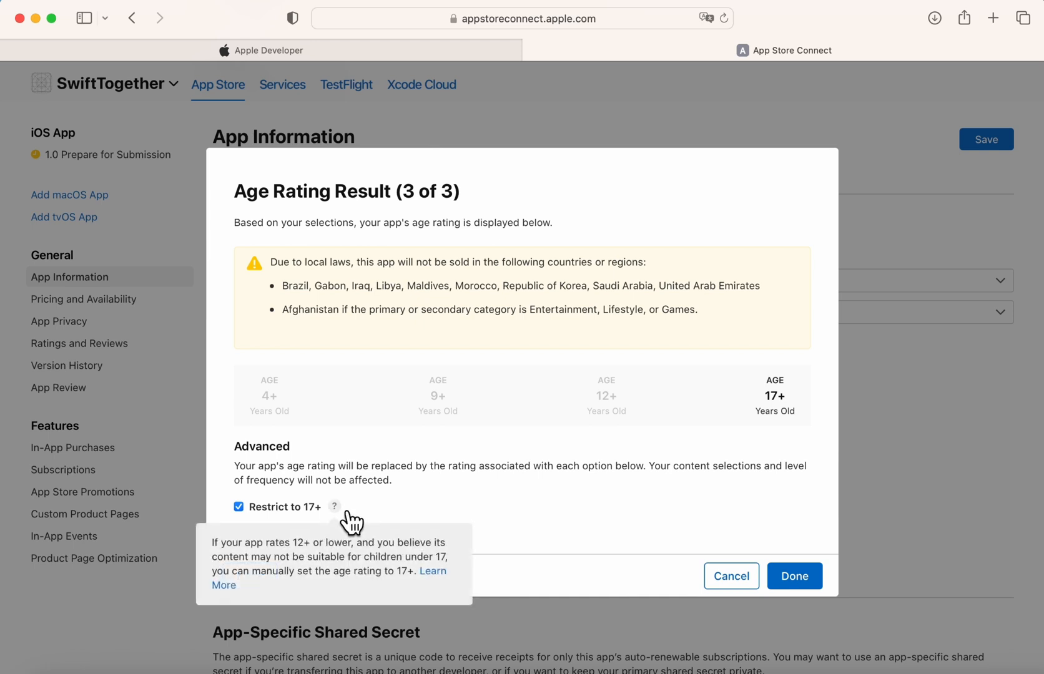
{"action": "left_click", "coordinate": [238, 506]}
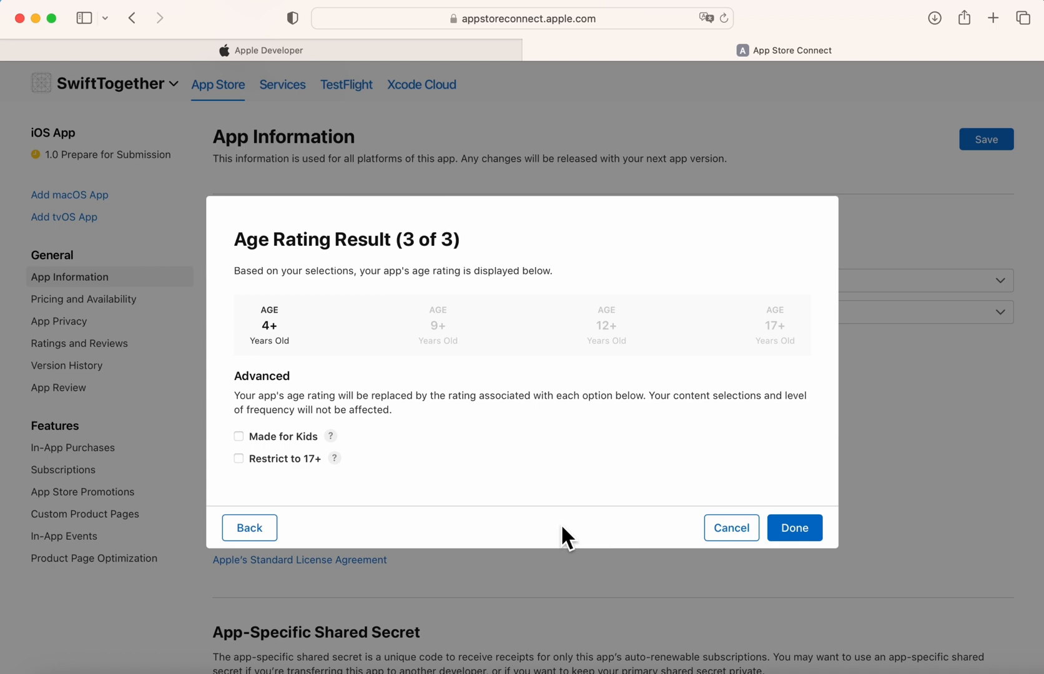
{"action": "left_click", "coordinate": [806, 535]}
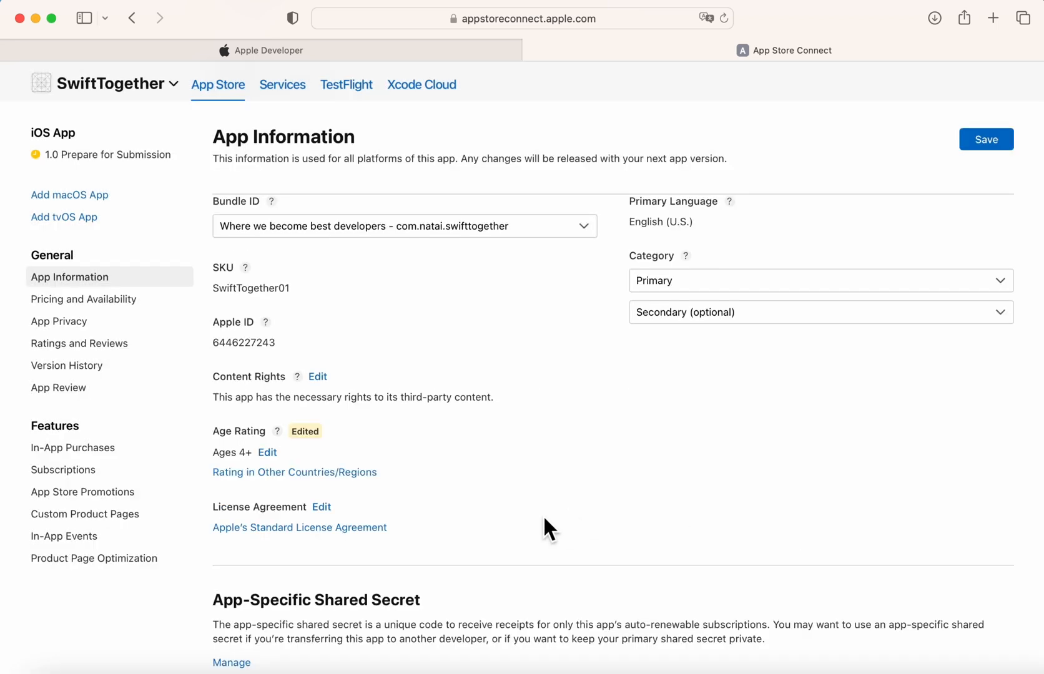
{"action": "scroll", "coordinate": [542, 516], "scroll_direction": "down", "scroll_amount": 1}
{"action": "scroll", "coordinate": [543, 520], "scroll_direction": "down", "scroll_amount": 5}
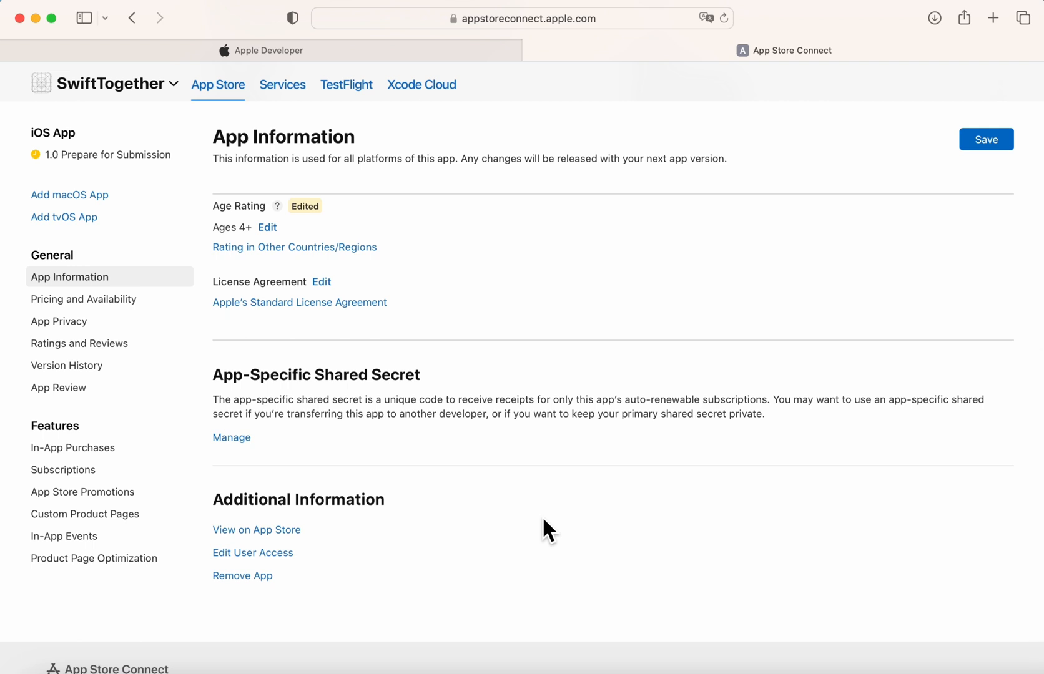
{"action": "left_click", "coordinate": [232, 438]}
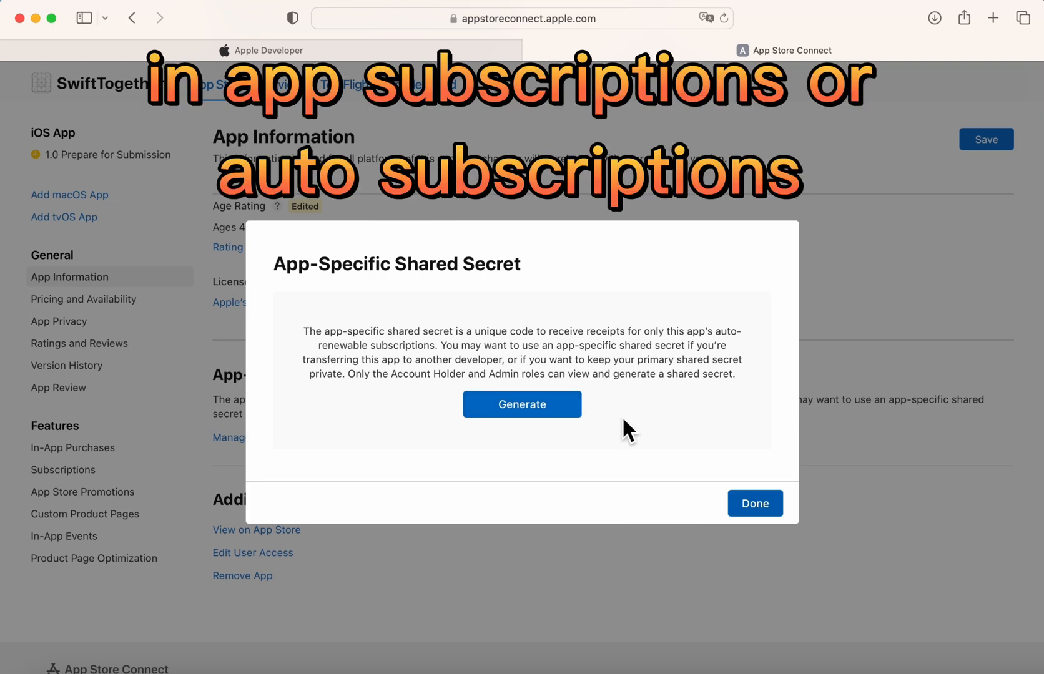
{"action": "left_click", "coordinate": [757, 509]}
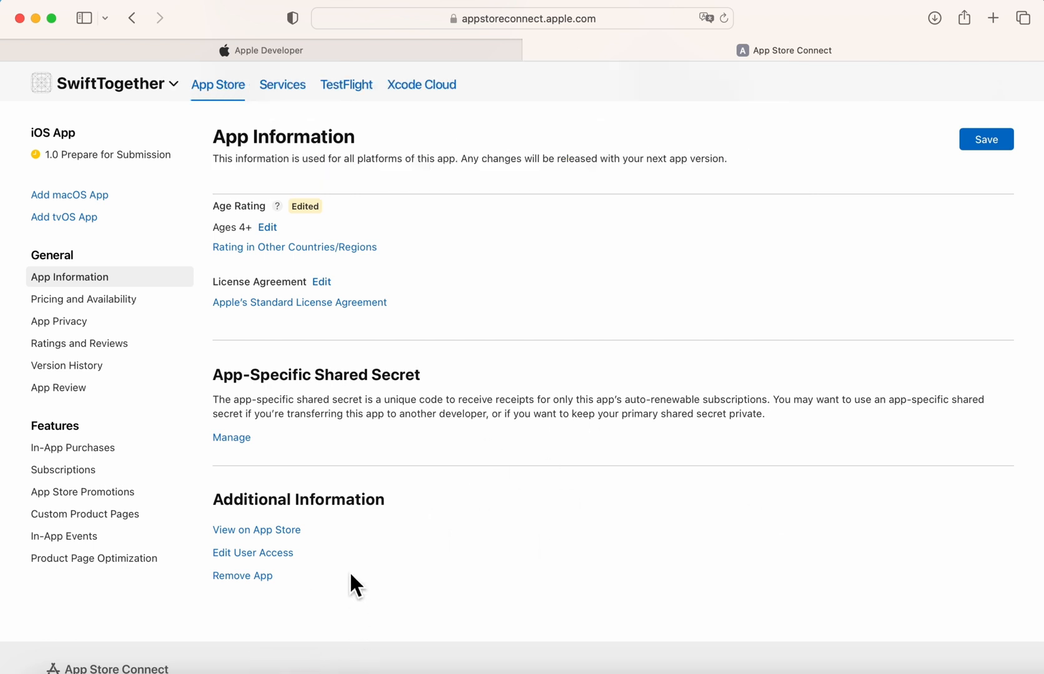
{"action": "scroll", "coordinate": [350, 575], "scroll_direction": "up", "scroll_amount": 10}
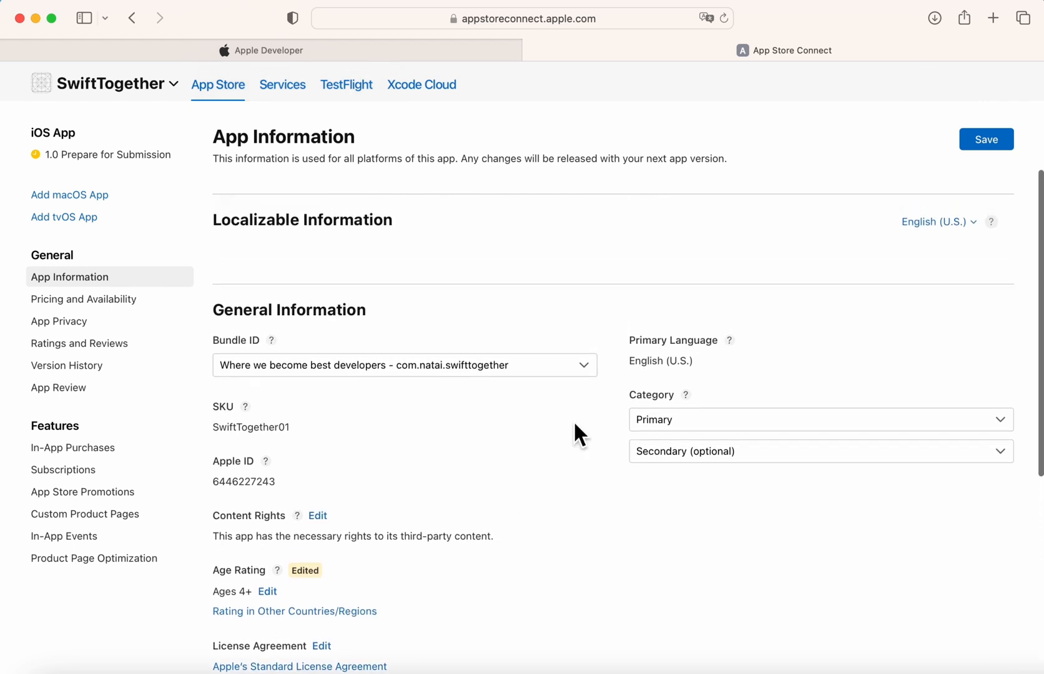
Browse the Category (Primary) list, then reopen it ready to pick a category.
{"action": "left_click", "coordinate": [680, 518]}
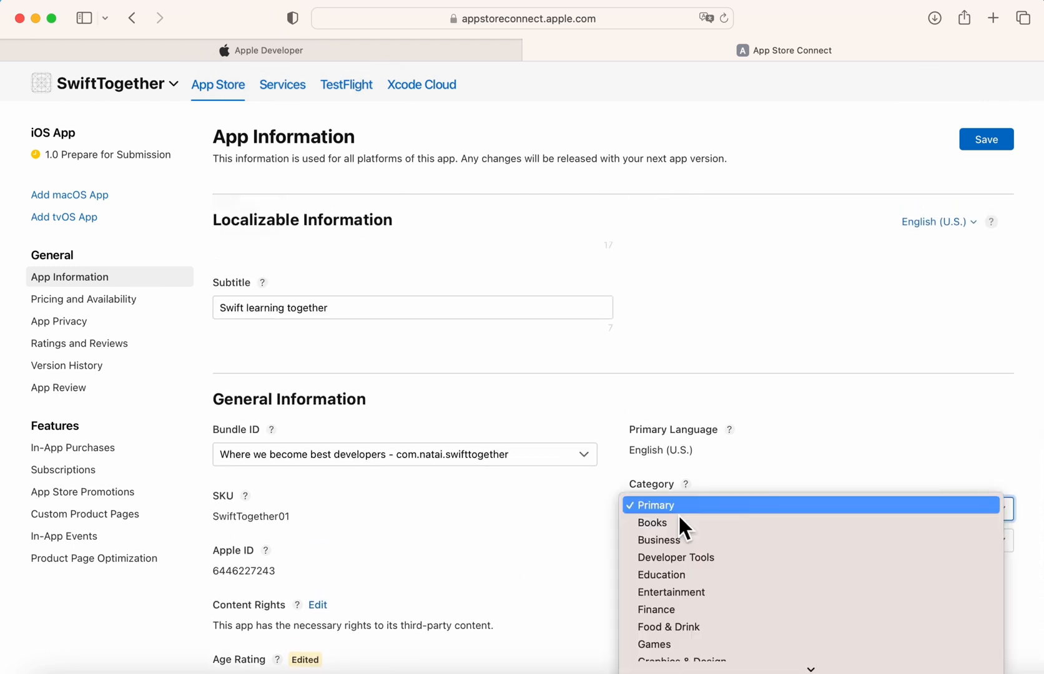
{"action": "scroll", "coordinate": [678, 652], "scroll_direction": "down", "scroll_amount": 5}
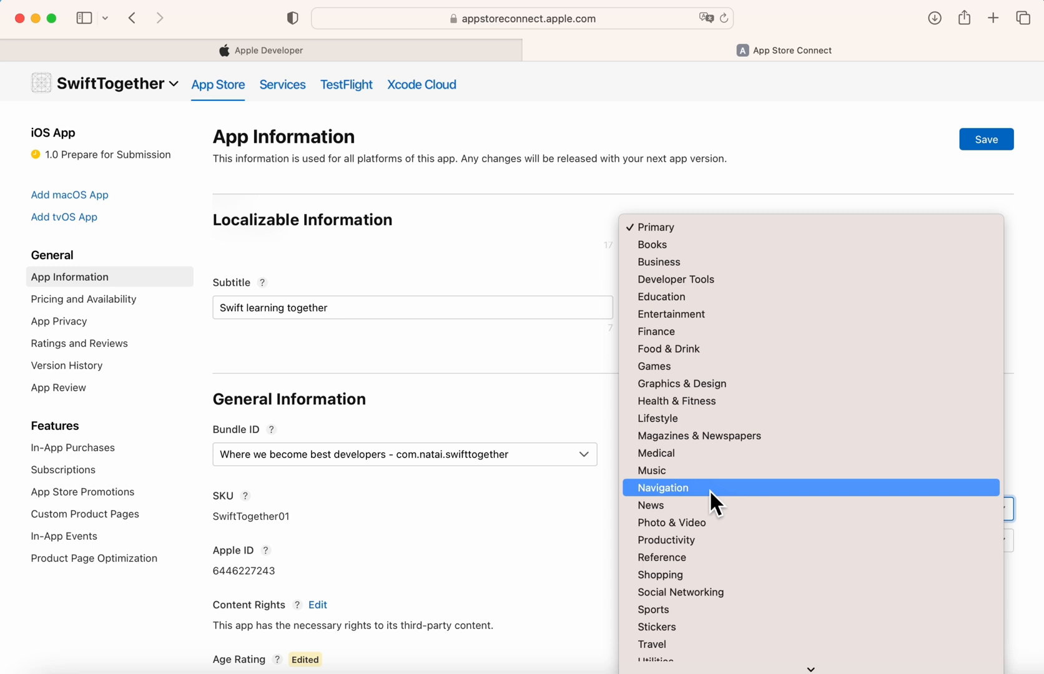
{"action": "scroll", "coordinate": [711, 492], "scroll_direction": "down", "scroll_amount": 1}
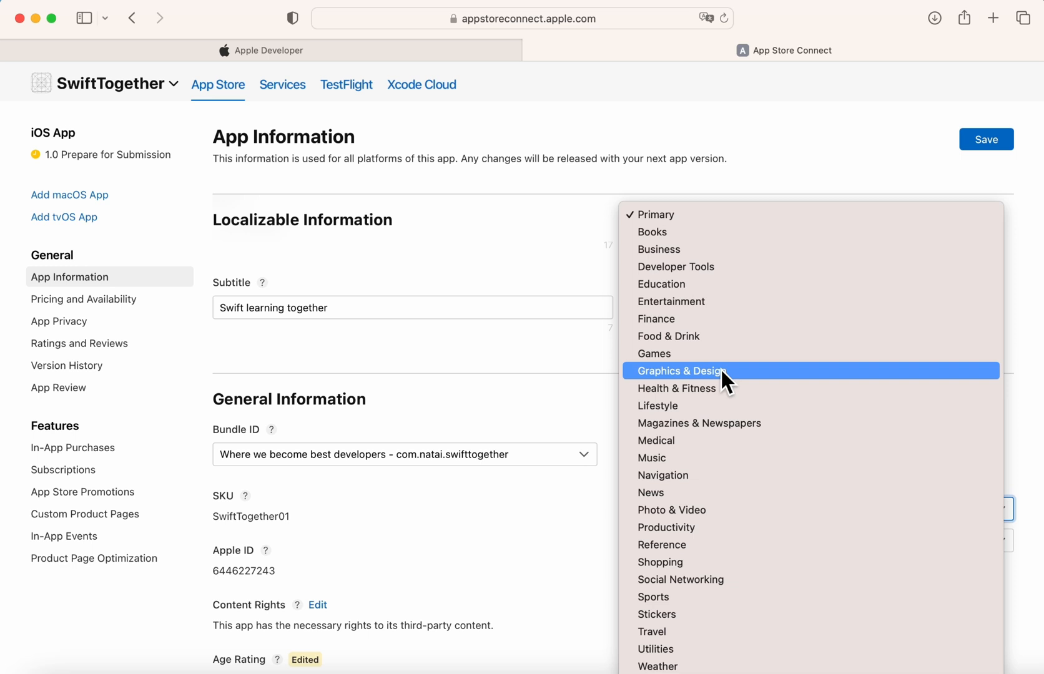
{"action": "left_click", "coordinate": [568, 383]}
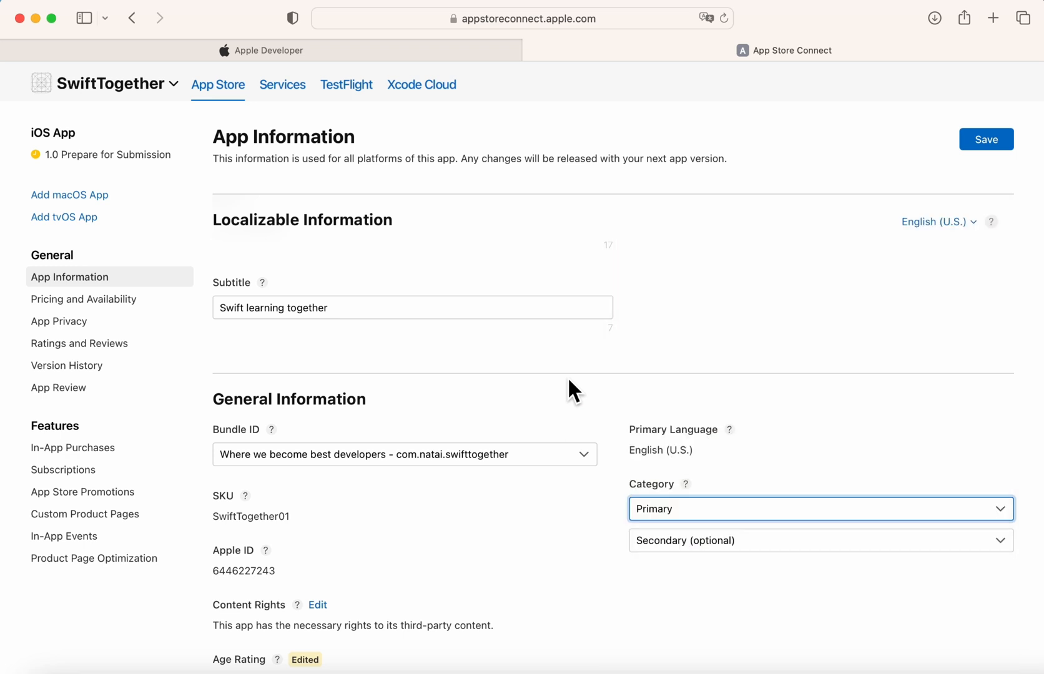
{"action": "left_click", "coordinate": [697, 509]}
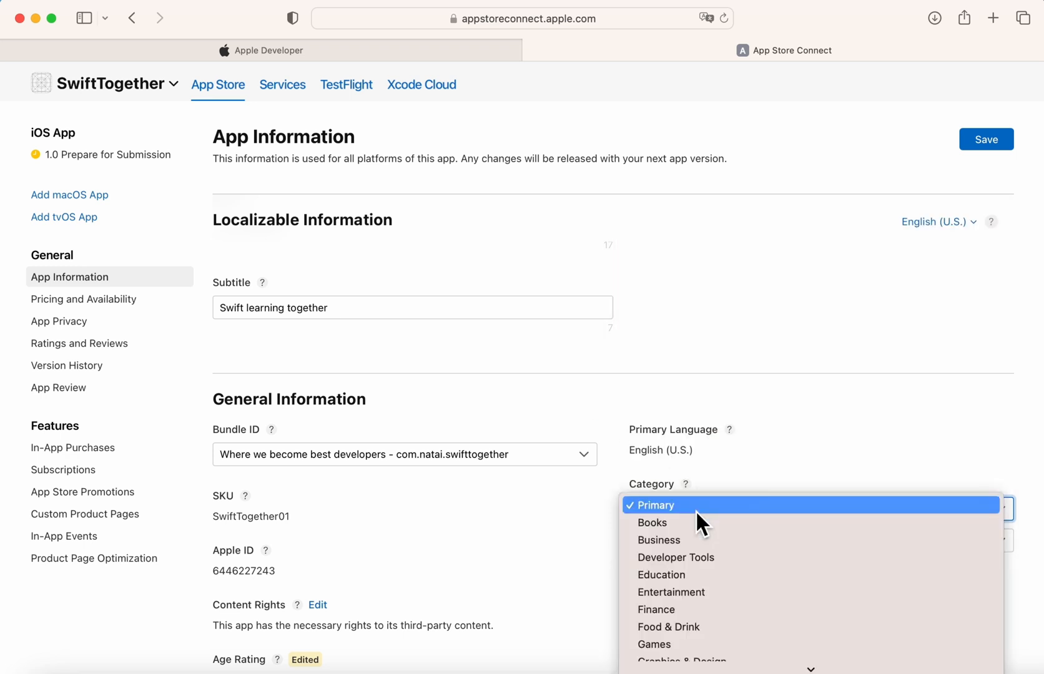
Set Education as primary and Developer Tools as secondary category, then save App Information.
{"action": "left_click", "coordinate": [682, 580]}
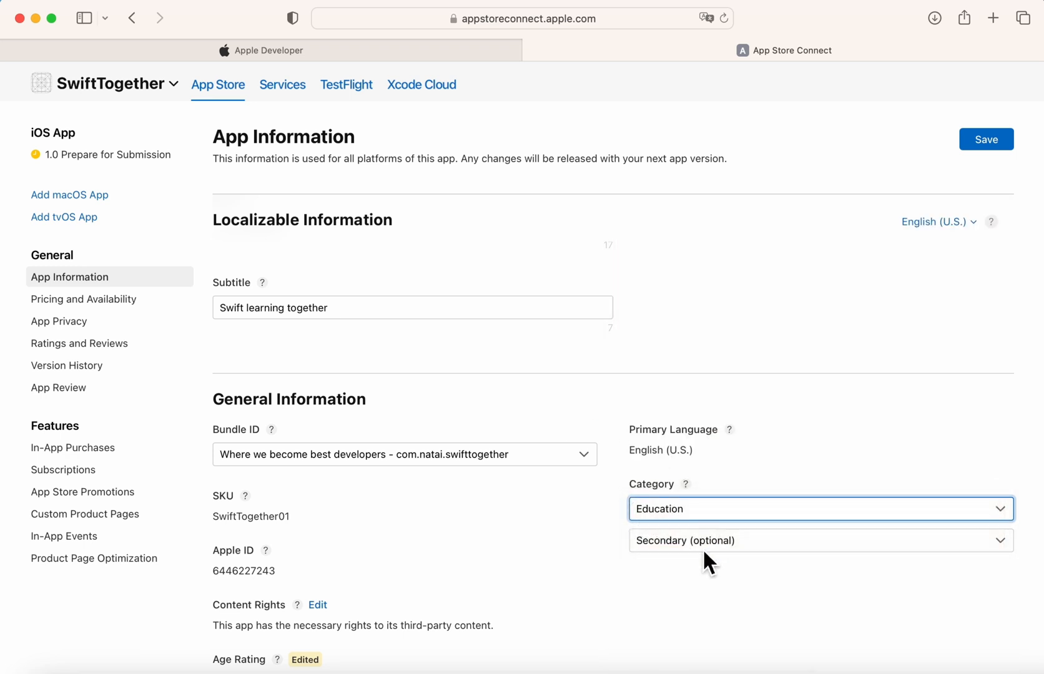
{"action": "left_click", "coordinate": [703, 549]}
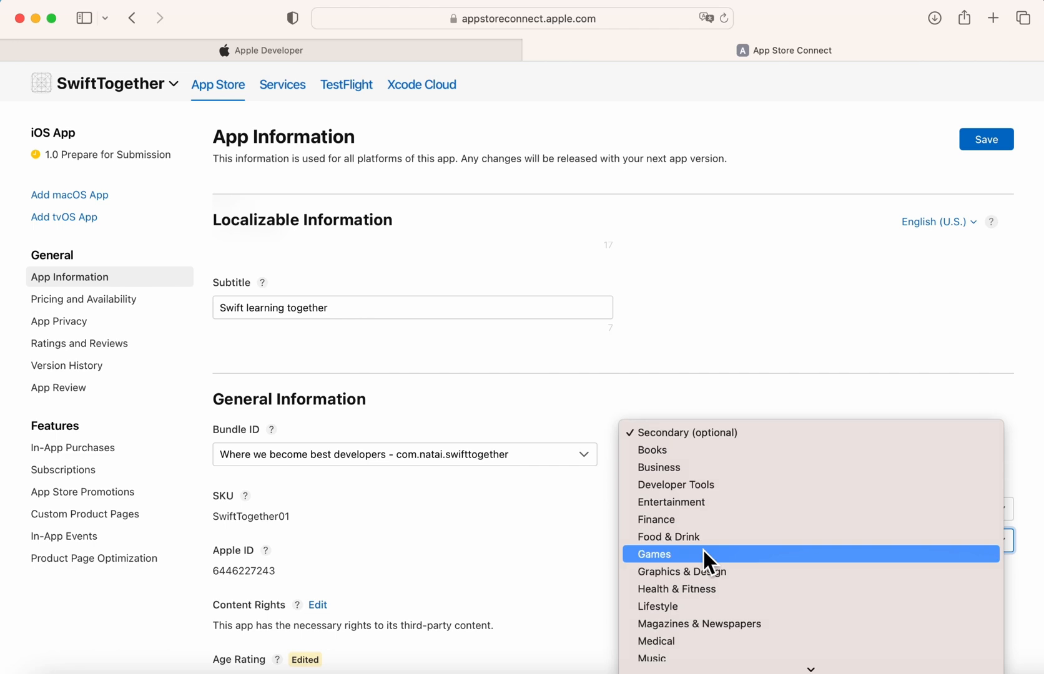
{"action": "left_click", "coordinate": [707, 486]}
{"action": "scroll", "coordinate": [561, 553], "scroll_direction": "down", "scroll_amount": 5}
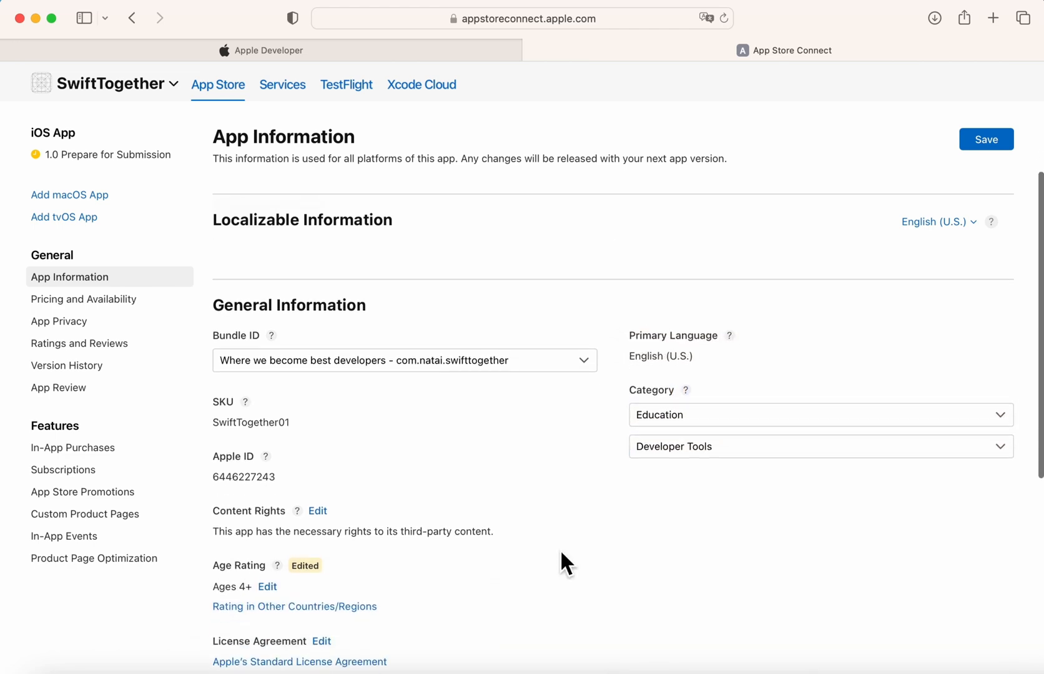
{"action": "scroll", "coordinate": [559, 556], "scroll_direction": "up", "scroll_amount": 9}
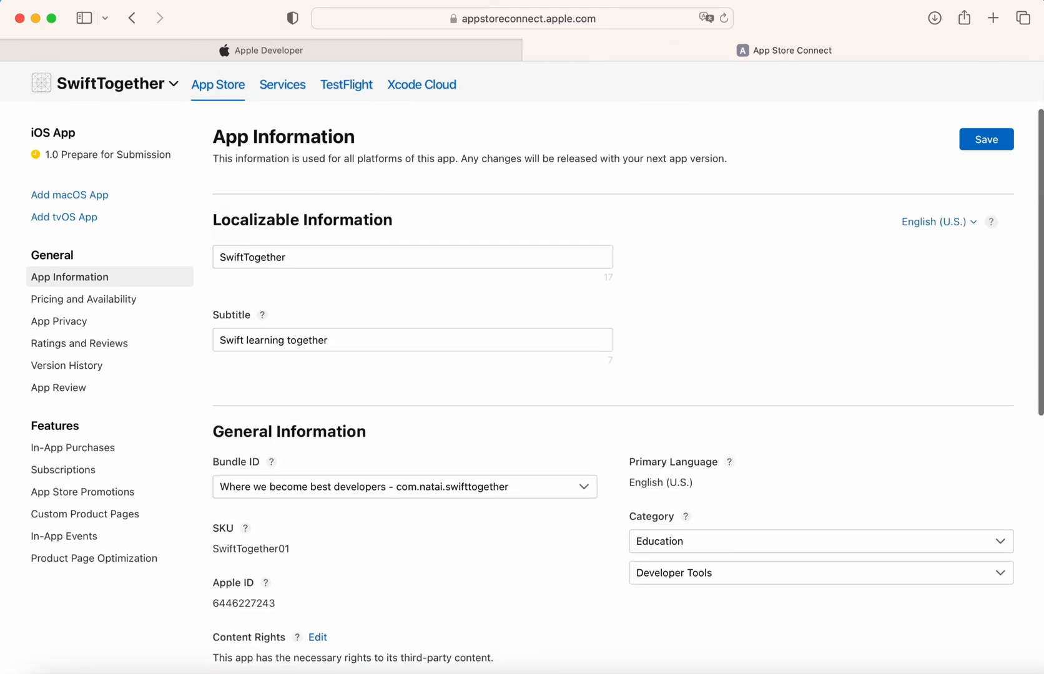
{"action": "left_click", "coordinate": [980, 142]}
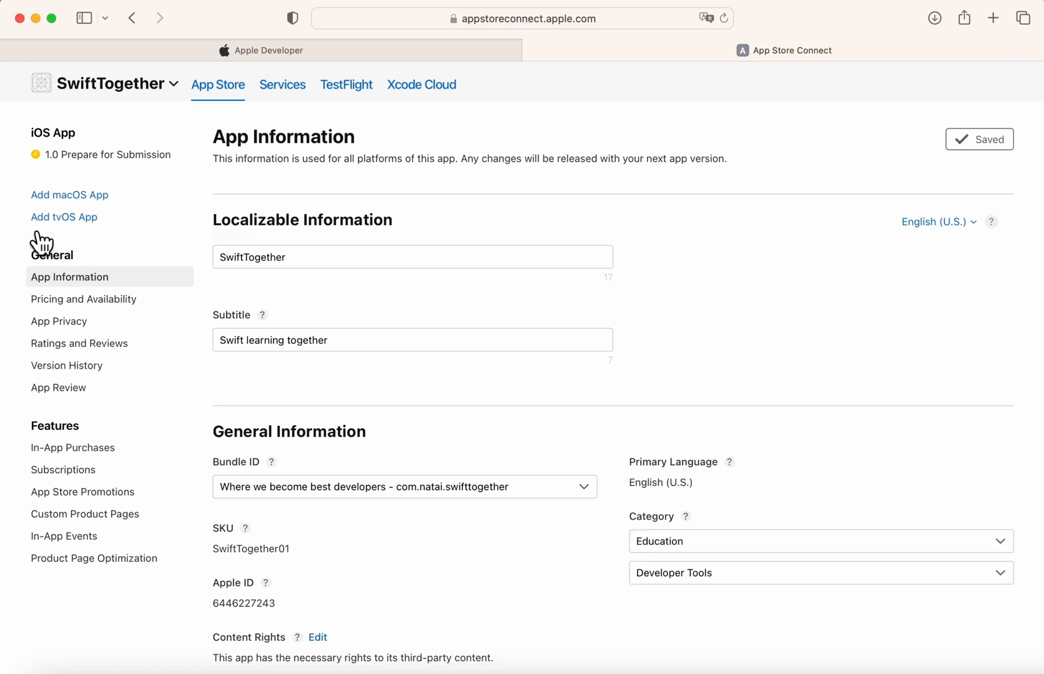
Go to Pricing and Availability, open the Learn More pricing article in a new tab, and add pricing.
{"action": "left_click", "coordinate": [103, 300]}
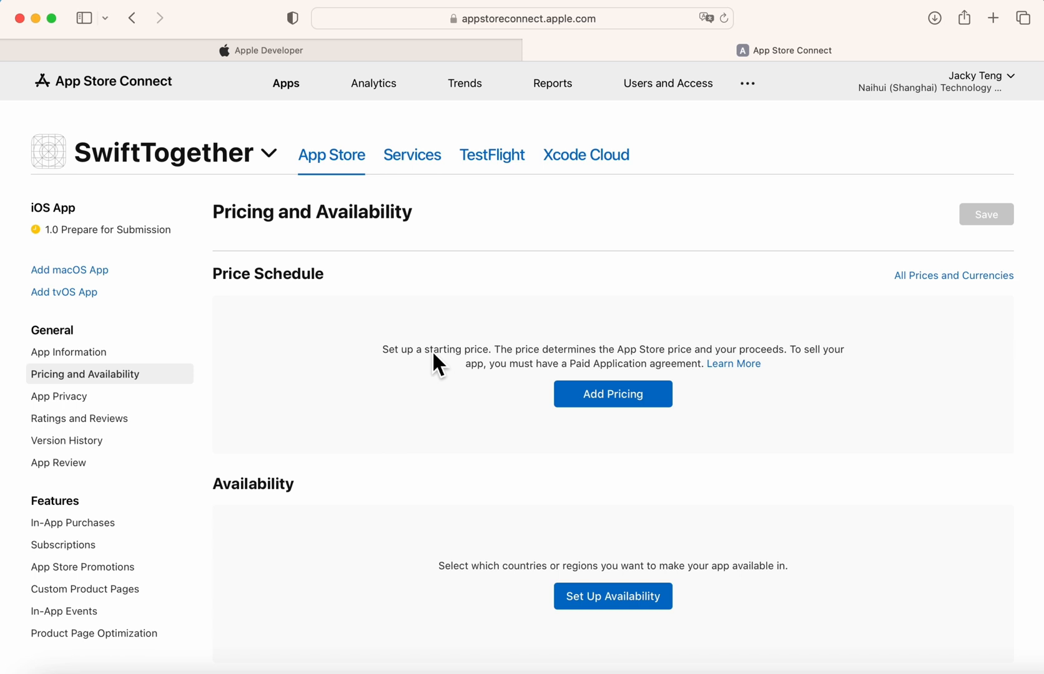
{"action": "right_click", "coordinate": [732, 365]}
{"action": "left_click", "coordinate": [767, 376]}
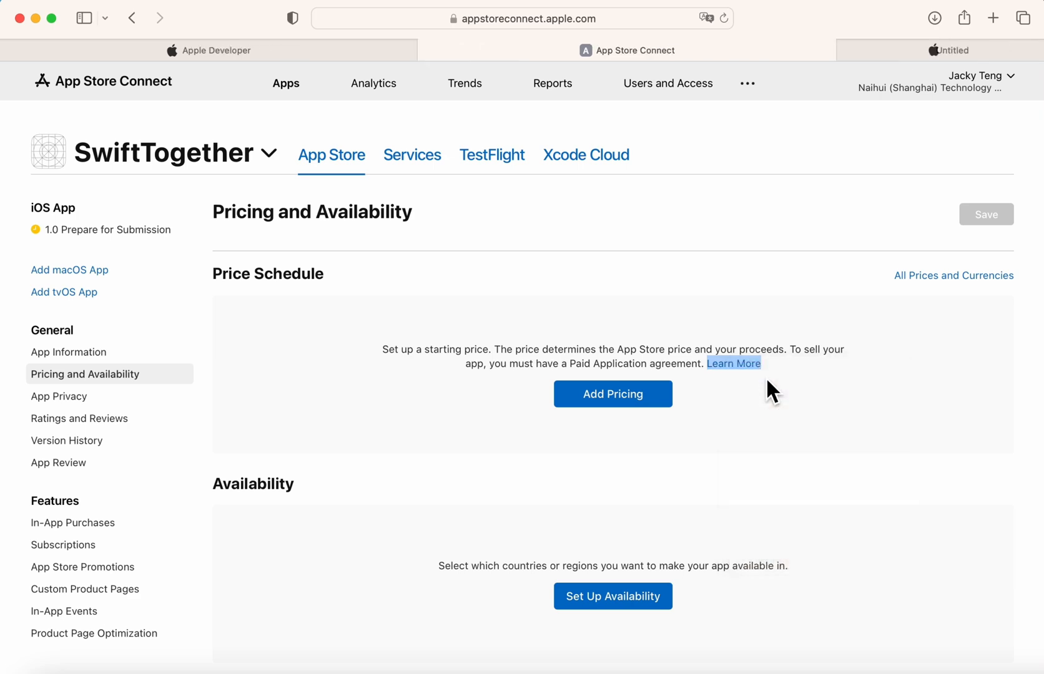
{"action": "left_click", "coordinate": [647, 404]}
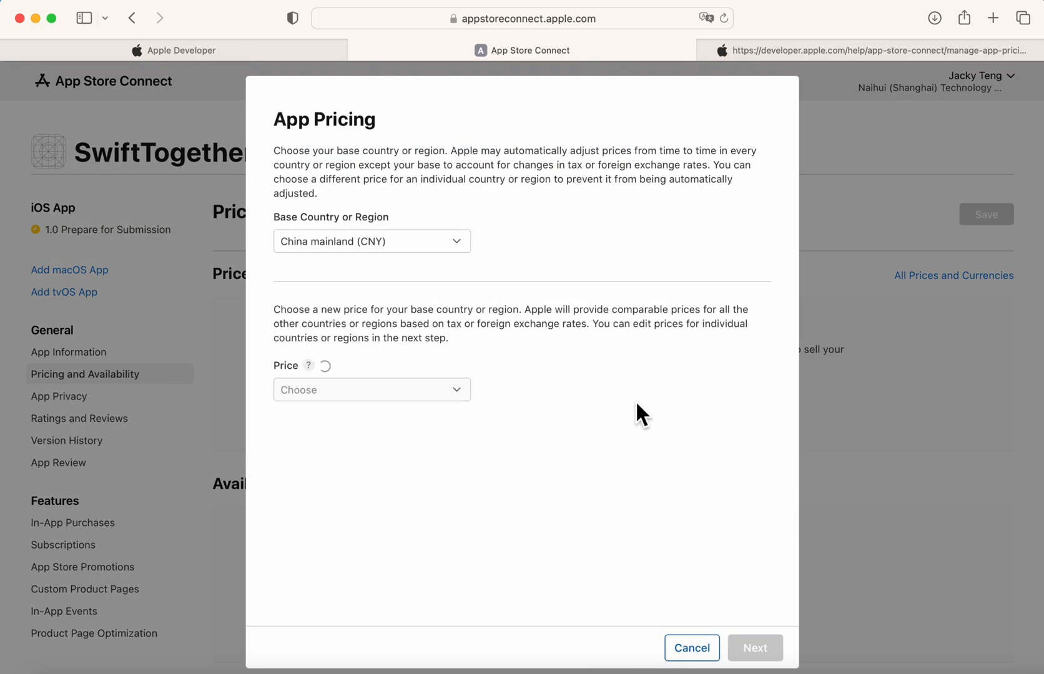
Choose United States (USD) as the base country and $0.99 as the price.
{"action": "left_click", "coordinate": [412, 241]}
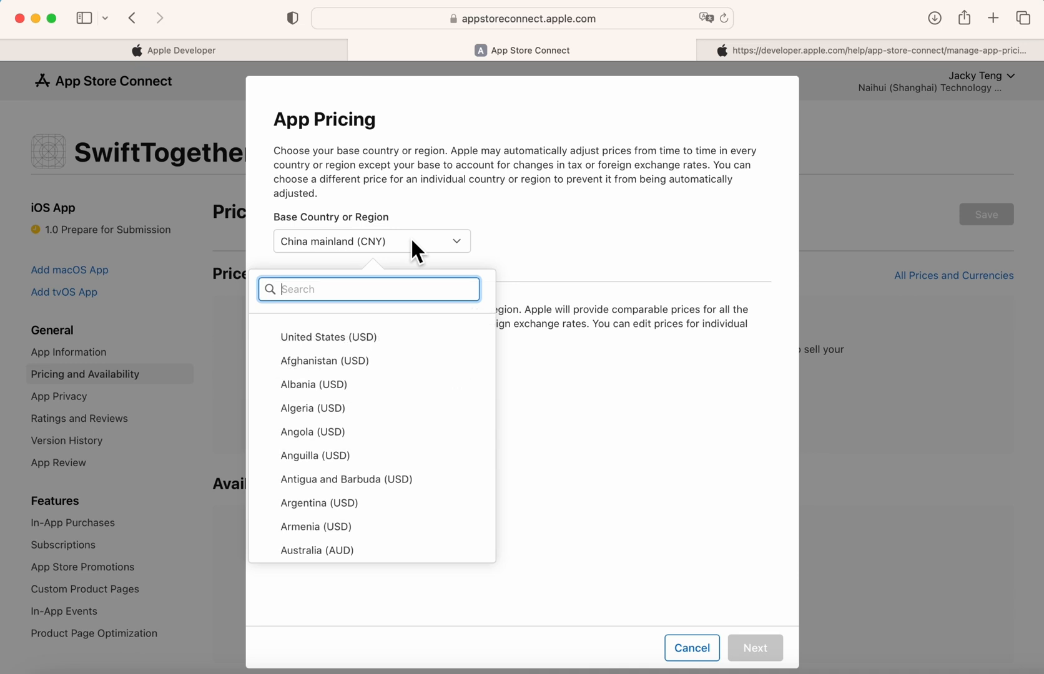
{"action": "left_click", "coordinate": [366, 345]}
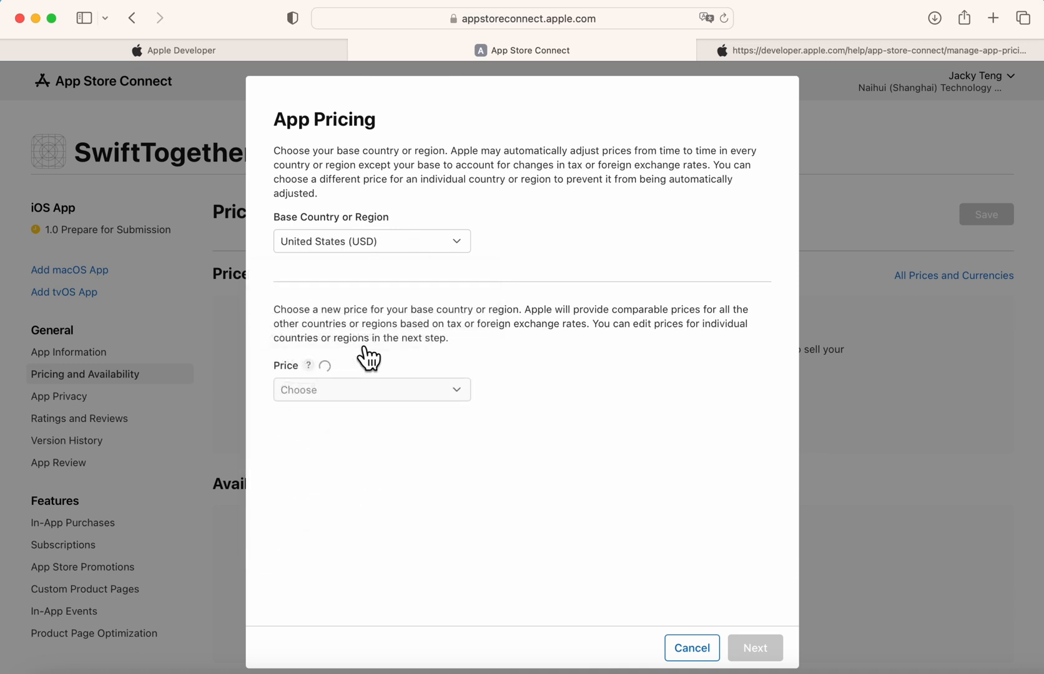
{"action": "left_click", "coordinate": [463, 396]}
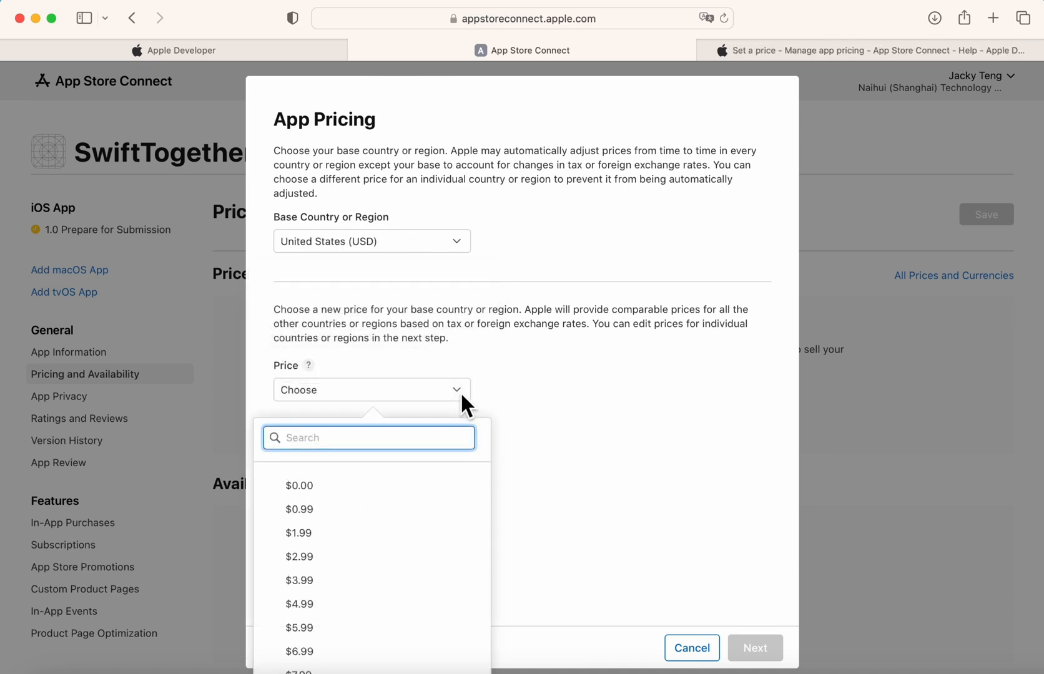
{"action": "scroll", "coordinate": [398, 573], "scroll_direction": "down", "scroll_amount": 10}
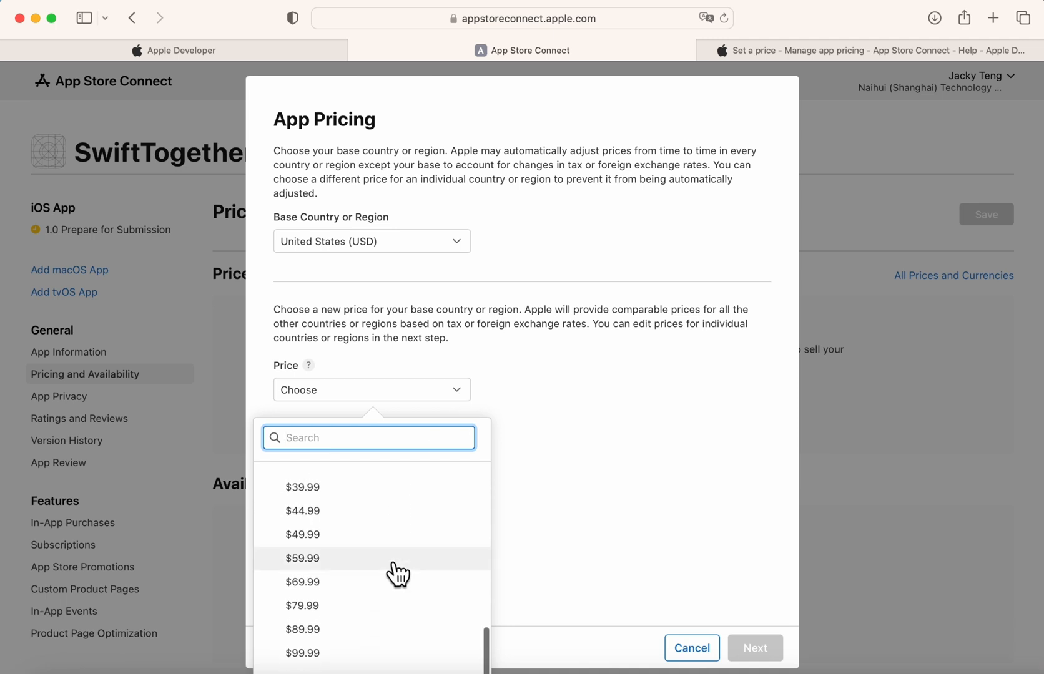
{"action": "scroll", "coordinate": [391, 571], "scroll_direction": "down", "scroll_amount": 2}
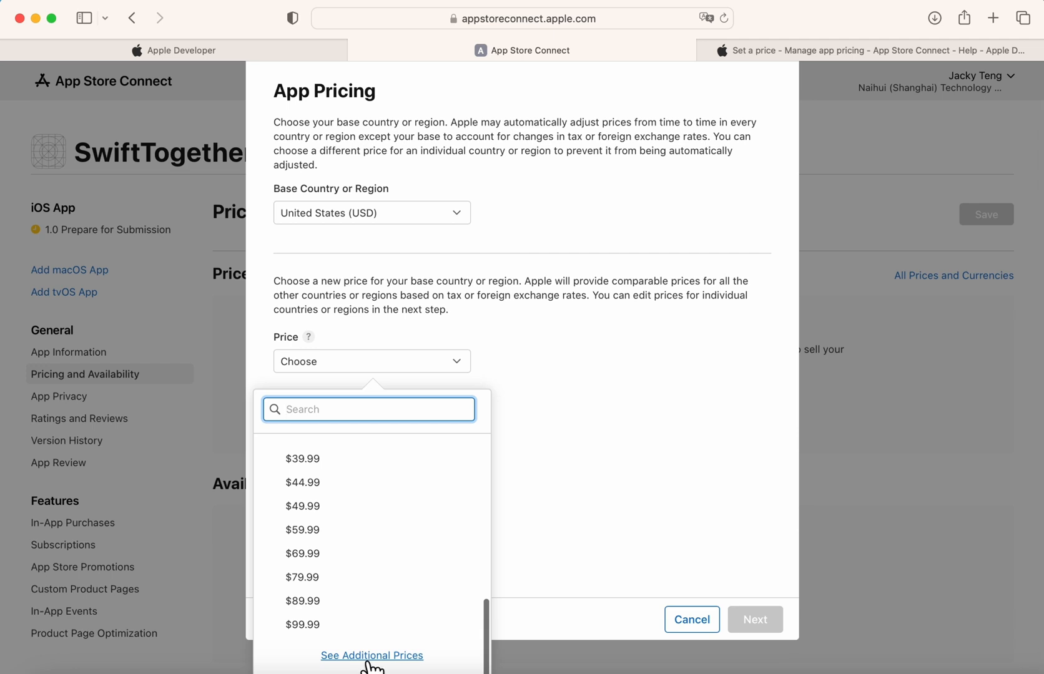
{"action": "scroll", "coordinate": [354, 626], "scroll_direction": "up", "scroll_amount": 10}
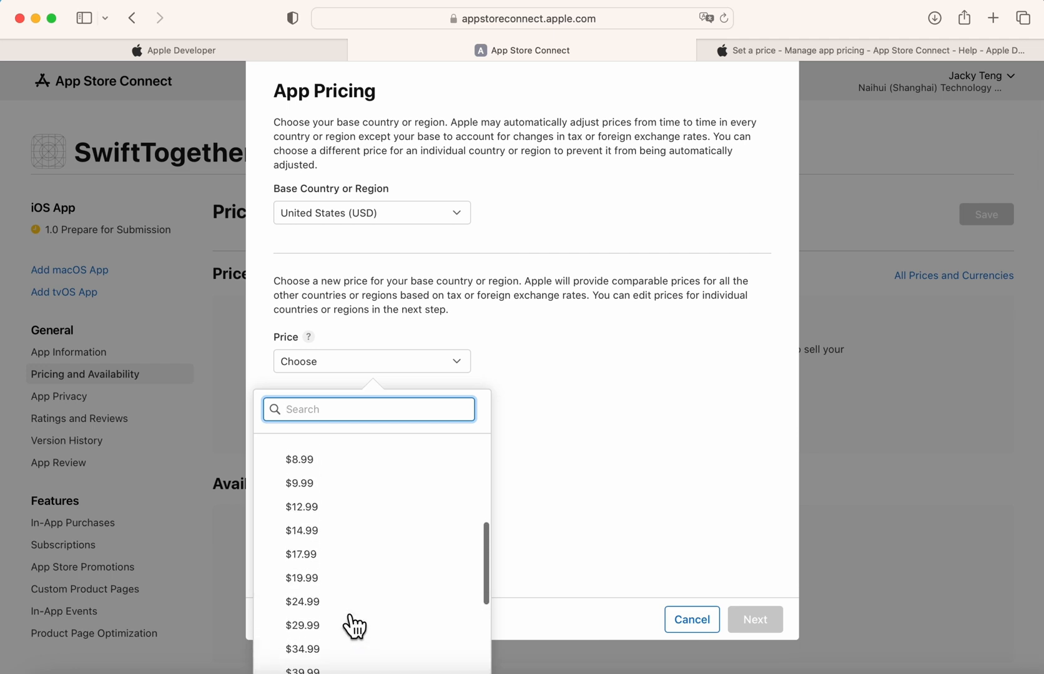
{"action": "scroll", "coordinate": [354, 625], "scroll_direction": "up", "scroll_amount": 2}
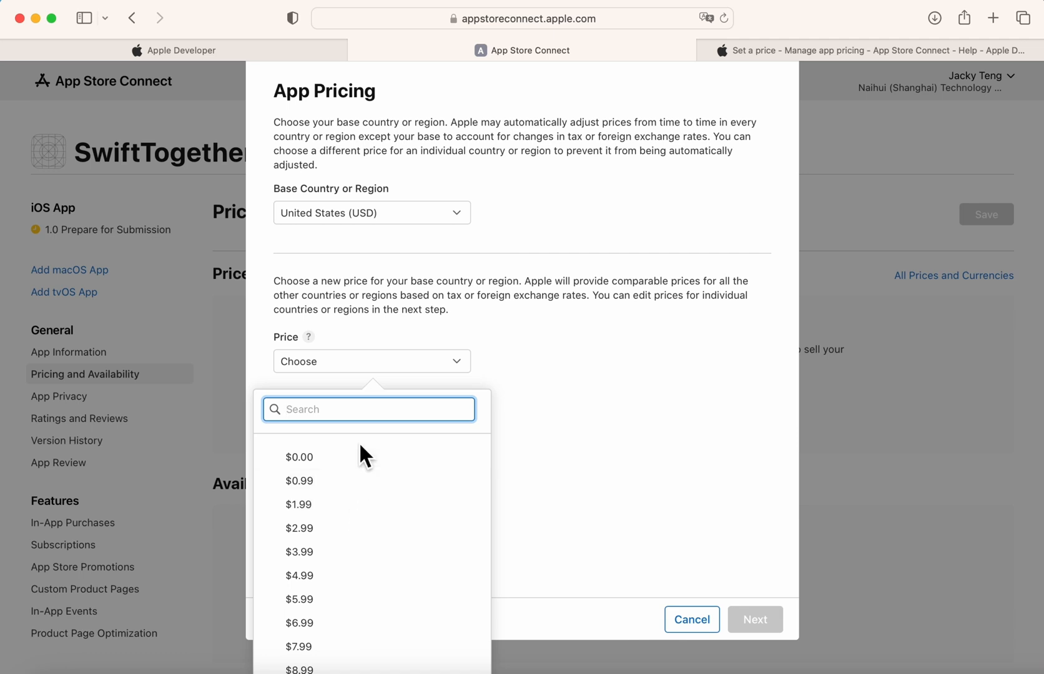
{"action": "left_click", "coordinate": [357, 494]}
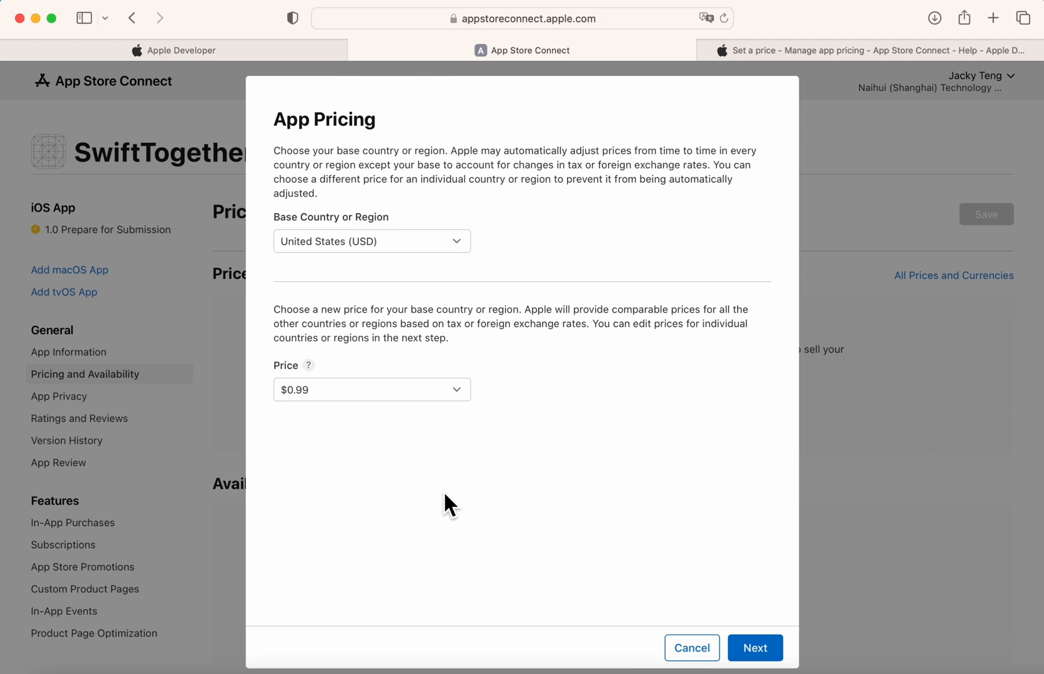
Review the 174 Country or Region Prices based on $0.99, such as China mainland at ¥8.00.
{"action": "left_click", "coordinate": [766, 640]}
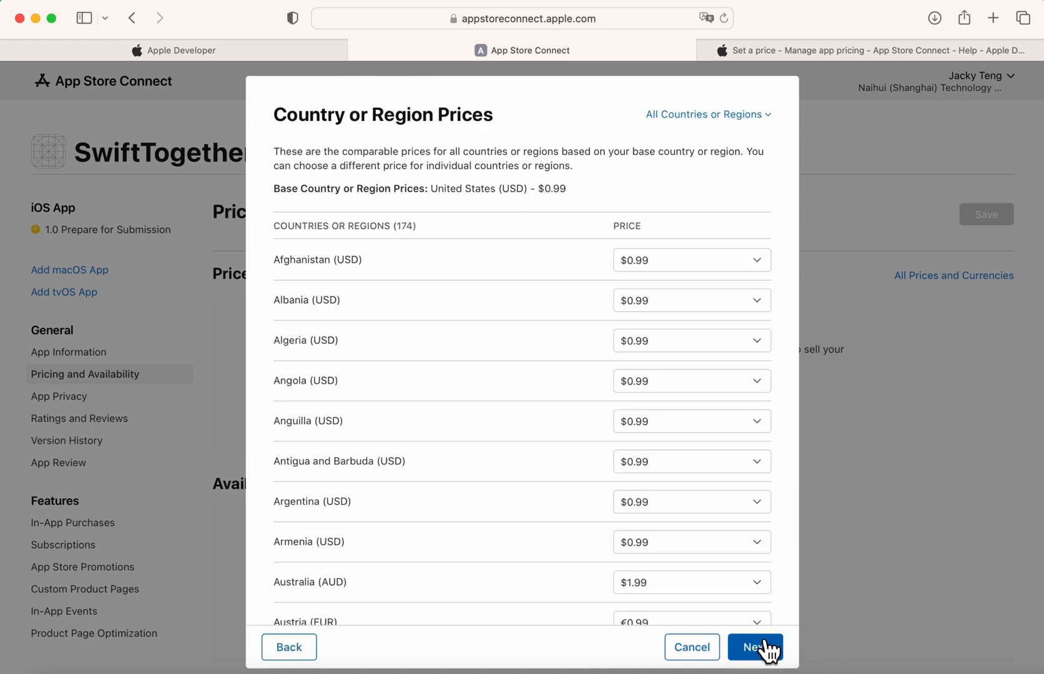
{"action": "scroll", "coordinate": [621, 385], "scroll_direction": "down", "scroll_amount": 20}
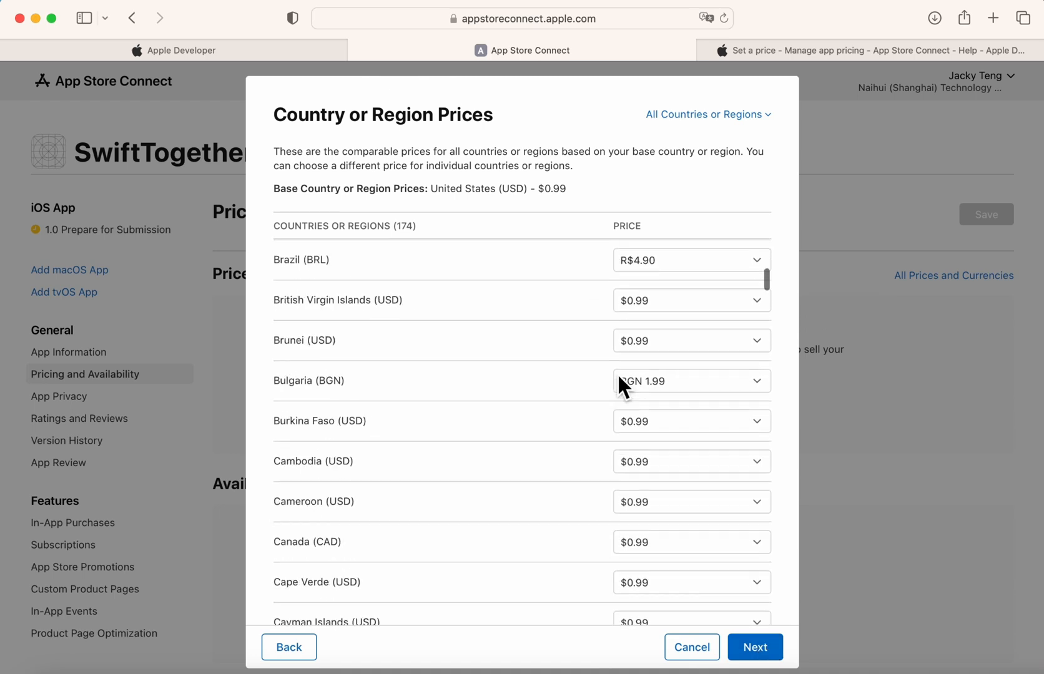
{"action": "scroll", "coordinate": [620, 379], "scroll_direction": "up", "scroll_amount": 7}
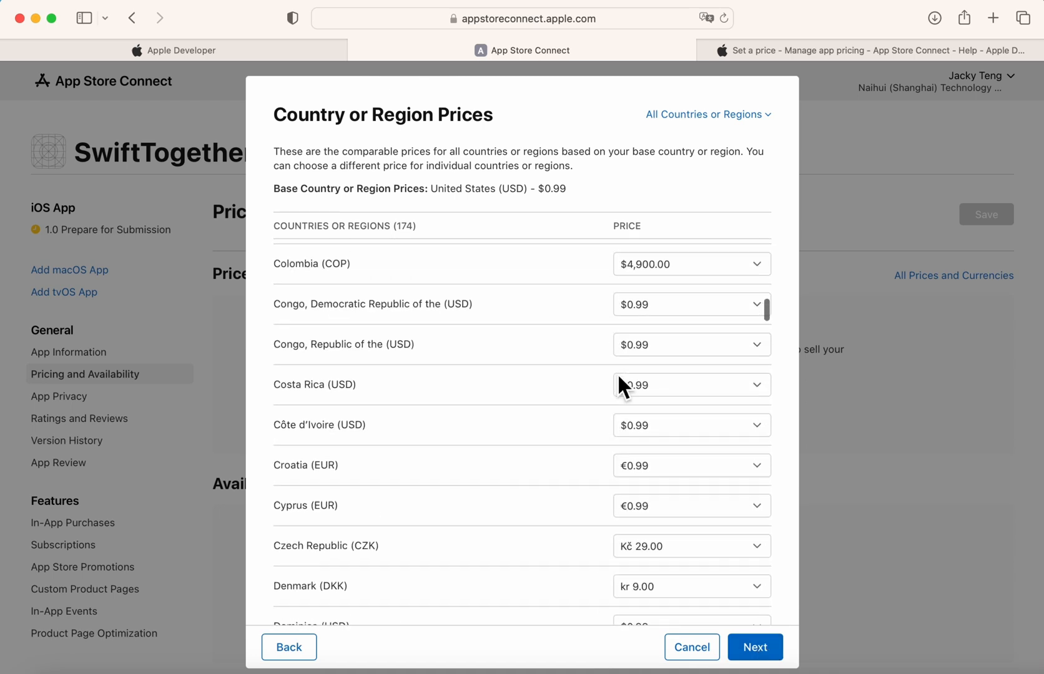
{"action": "scroll", "coordinate": [619, 378], "scroll_direction": "up", "scroll_amount": 5}
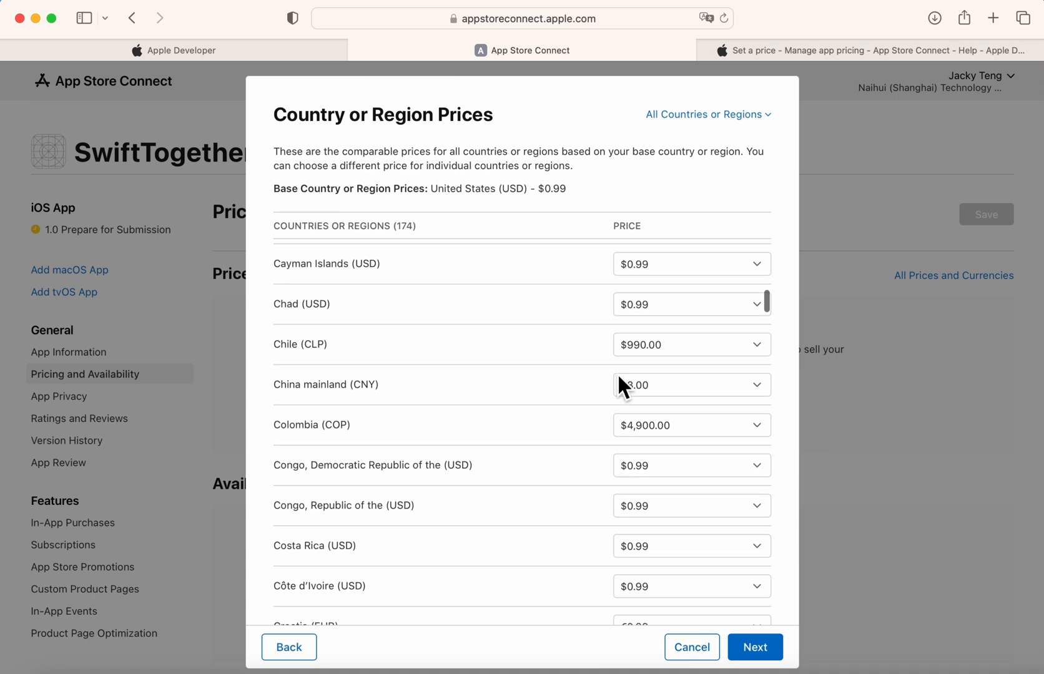
{"action": "scroll", "coordinate": [621, 386], "scroll_direction": "down", "scroll_amount": 3}
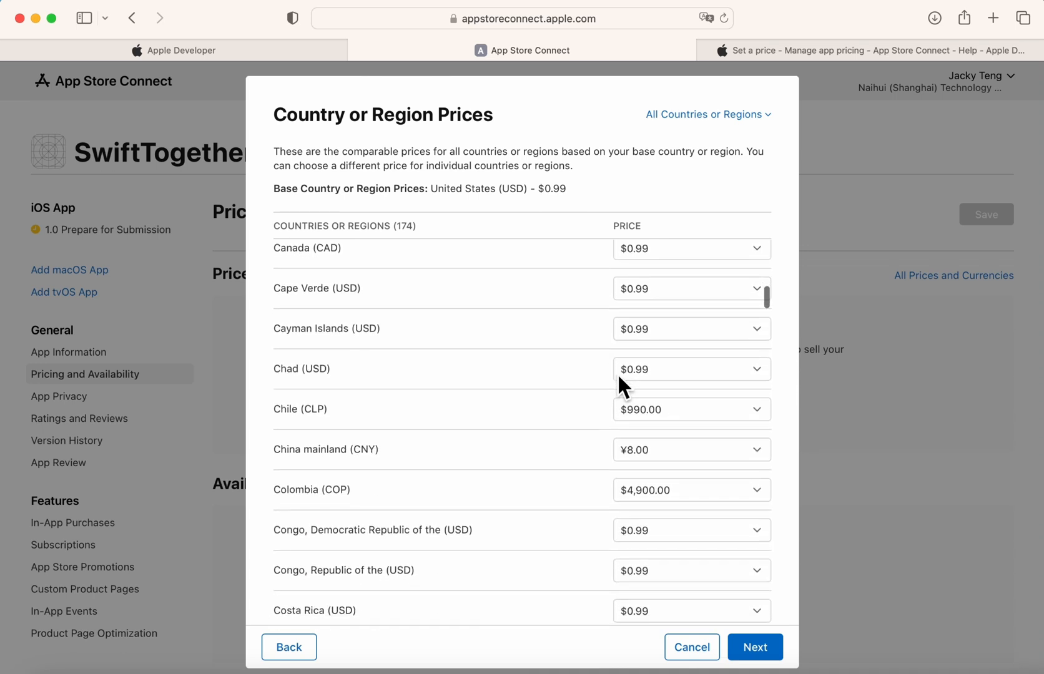
{"action": "scroll", "coordinate": [621, 386], "scroll_direction": "down", "scroll_amount": 3}
{"action": "scroll", "coordinate": [621, 378], "scroll_direction": "down", "scroll_amount": 5}
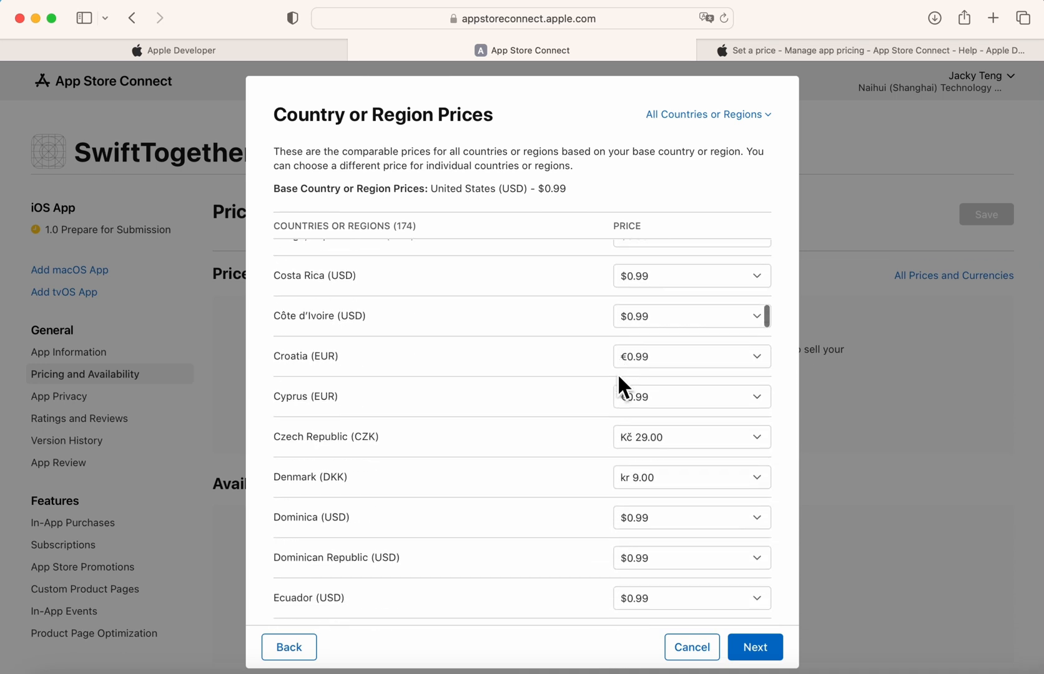
{"action": "scroll", "coordinate": [618, 375], "scroll_direction": "up", "scroll_amount": 8}
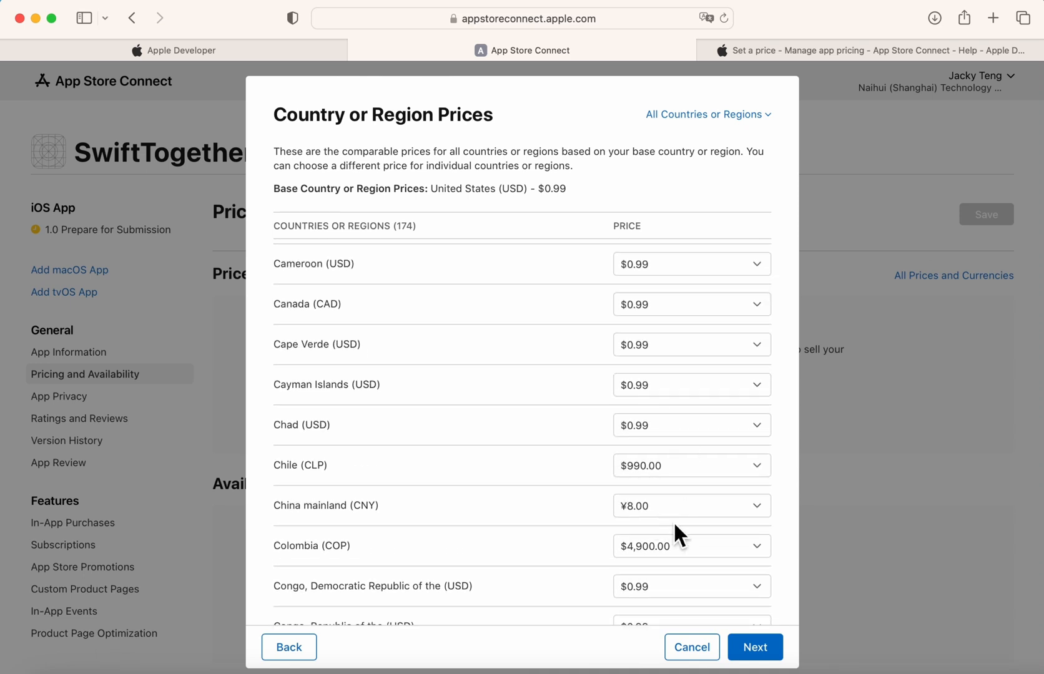
Confirm the $0.99 pricing so it covers 175 countries or regions.
{"action": "left_click", "coordinate": [763, 663]}
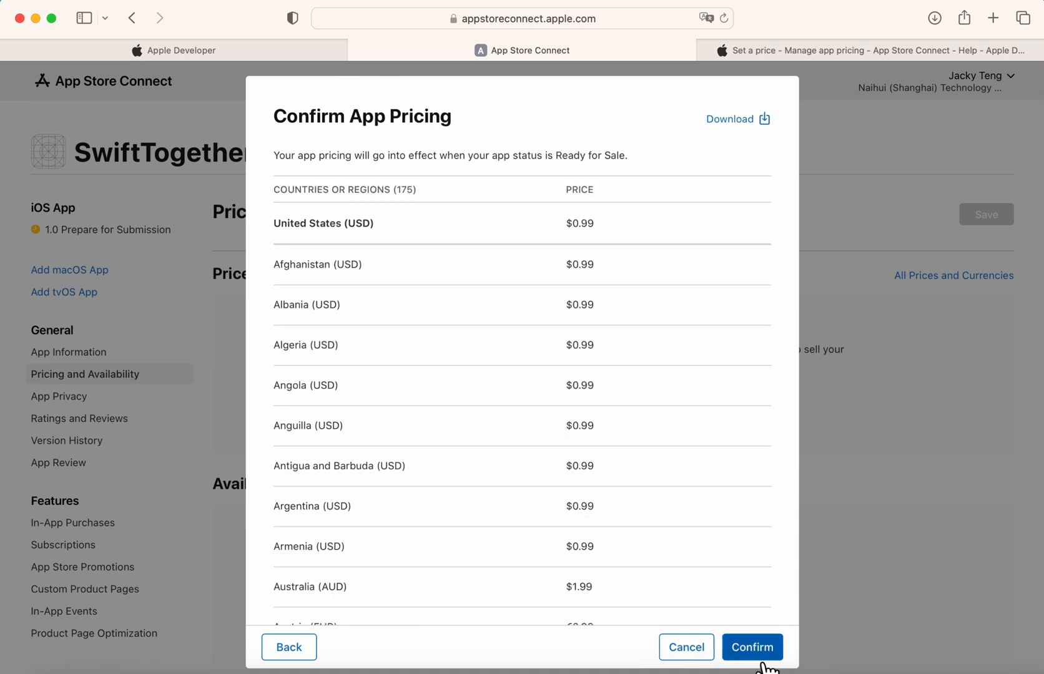
{"action": "left_click", "coordinate": [758, 659]}
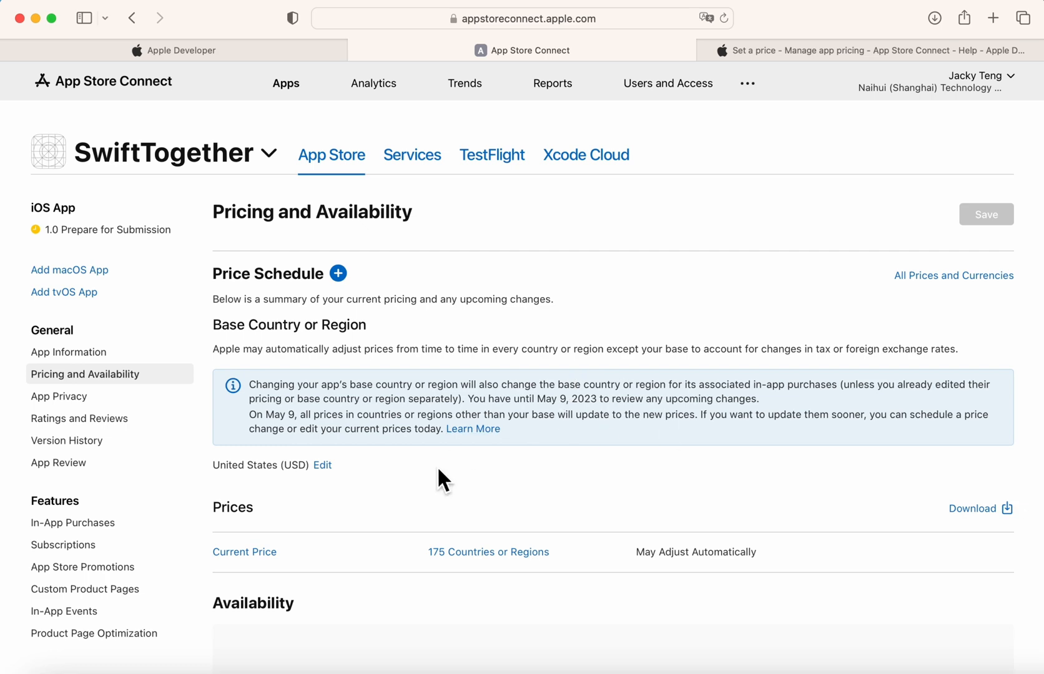
{"action": "scroll", "coordinate": [439, 480], "scroll_direction": "down", "scroll_amount": 5}
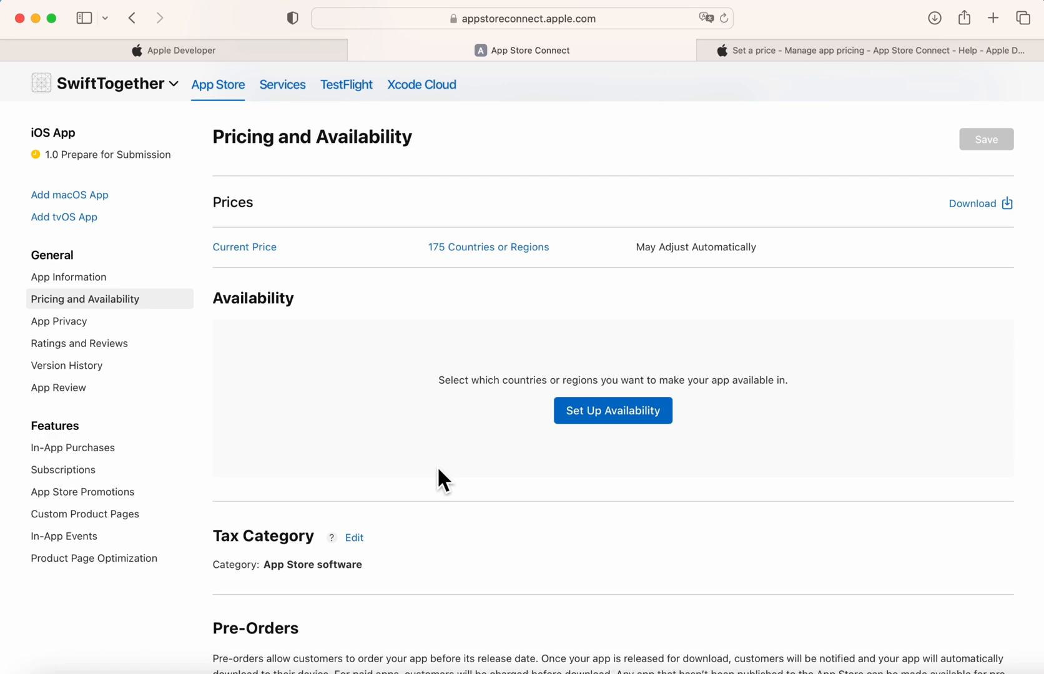
Open Country or Region Availability and untick Afghanistan.
{"action": "left_click", "coordinate": [606, 431]}
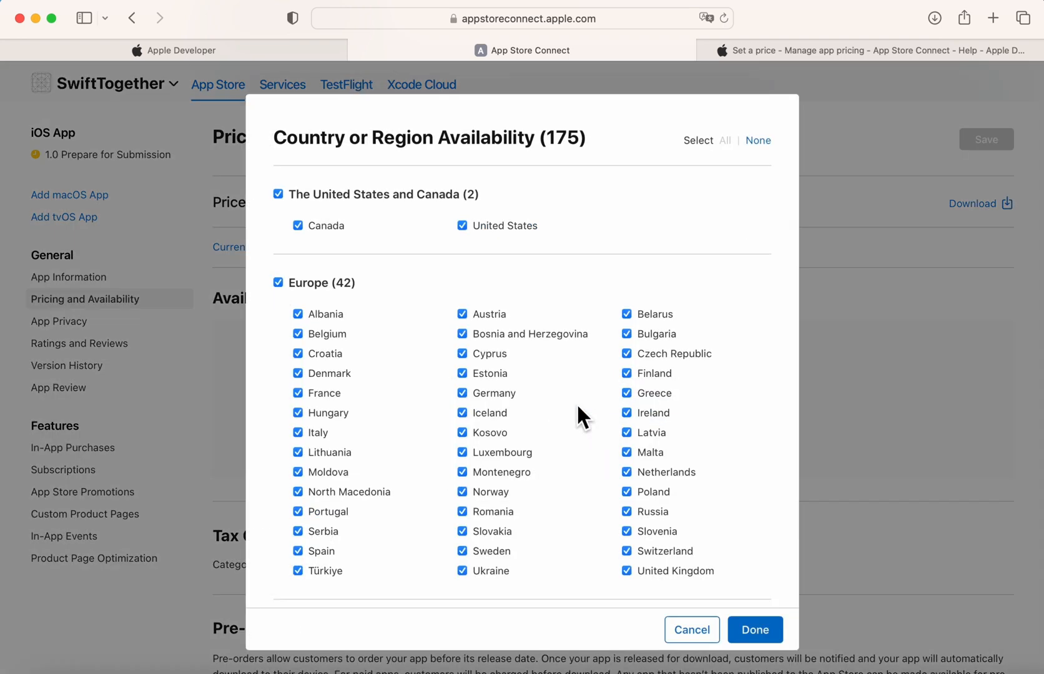
{"action": "scroll", "coordinate": [465, 396], "scroll_direction": "down", "scroll_amount": 13}
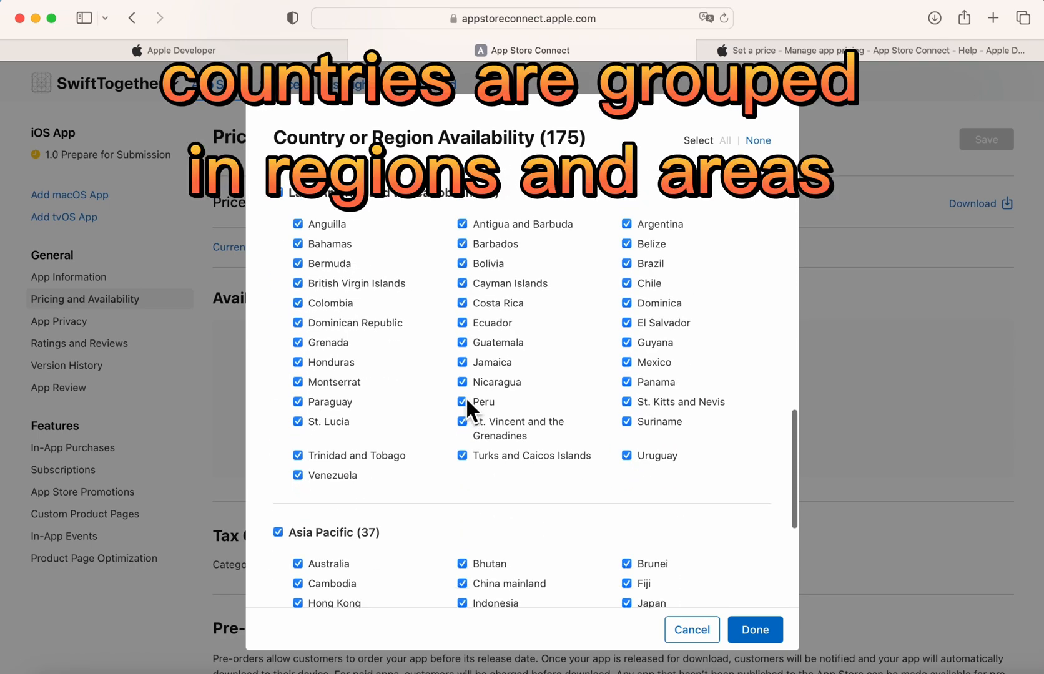
{"action": "scroll", "coordinate": [466, 397], "scroll_direction": "down", "scroll_amount": 5}
{"action": "scroll", "coordinate": [465, 396], "scroll_direction": "up", "scroll_amount": 3}
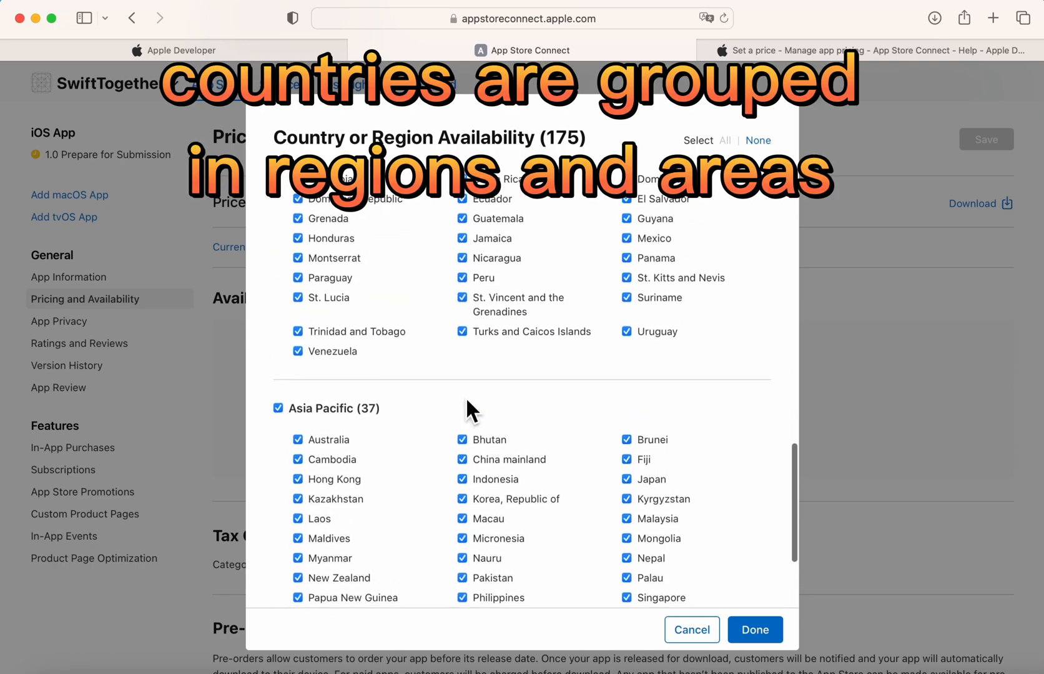
{"action": "scroll", "coordinate": [465, 396], "scroll_direction": "up", "scroll_amount": 10}
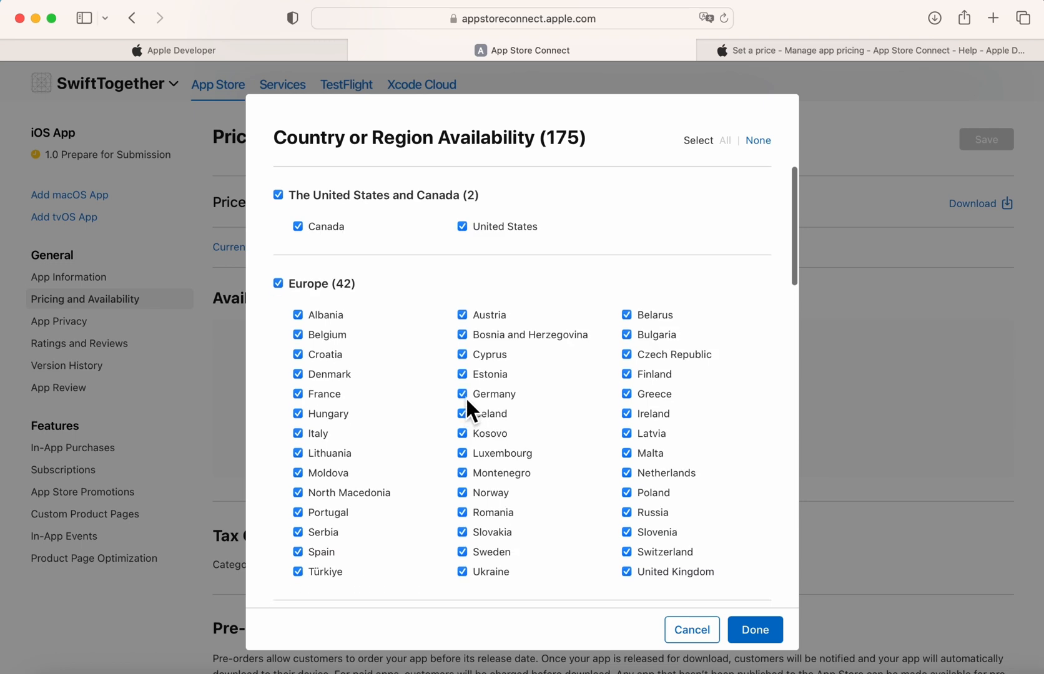
{"action": "scroll", "coordinate": [467, 401], "scroll_direction": "down", "scroll_amount": 3}
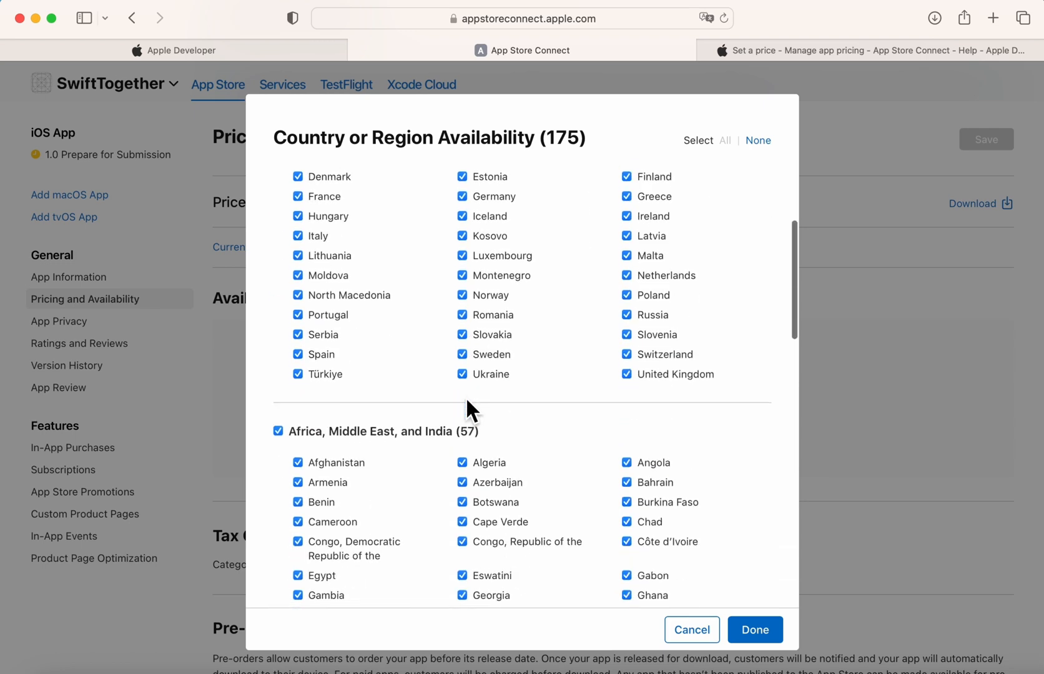
{"action": "scroll", "coordinate": [466, 401], "scroll_direction": "down", "scroll_amount": 2}
{"action": "left_click", "coordinate": [349, 337]}
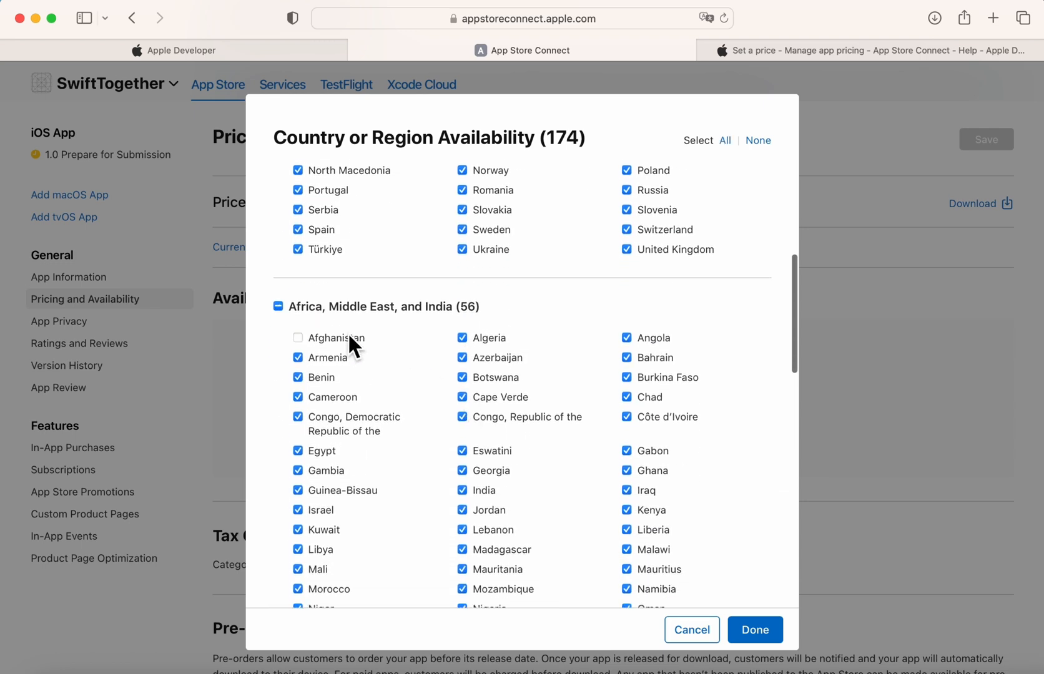
Untick Bhutan and scroll through the remaining regions, leaving 173 selected.
{"action": "scroll", "coordinate": [597, 478], "scroll_direction": "down", "scroll_amount": 3}
{"action": "scroll", "coordinate": [596, 469], "scroll_direction": "down", "scroll_amount": 4}
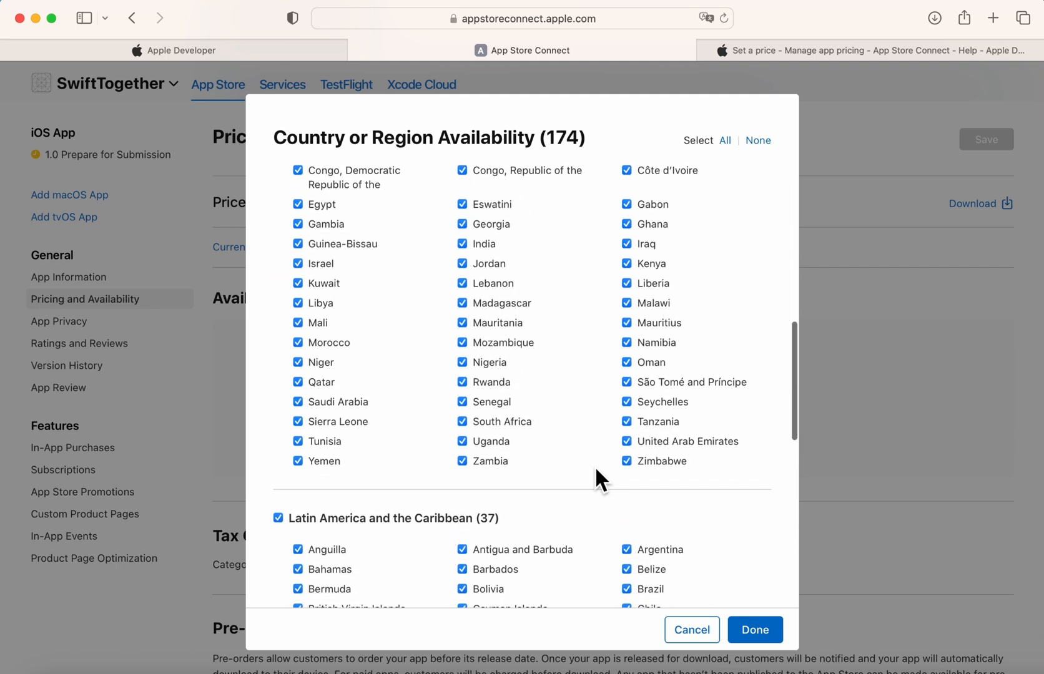
{"action": "scroll", "coordinate": [585, 551], "scroll_direction": "down", "scroll_amount": 4}
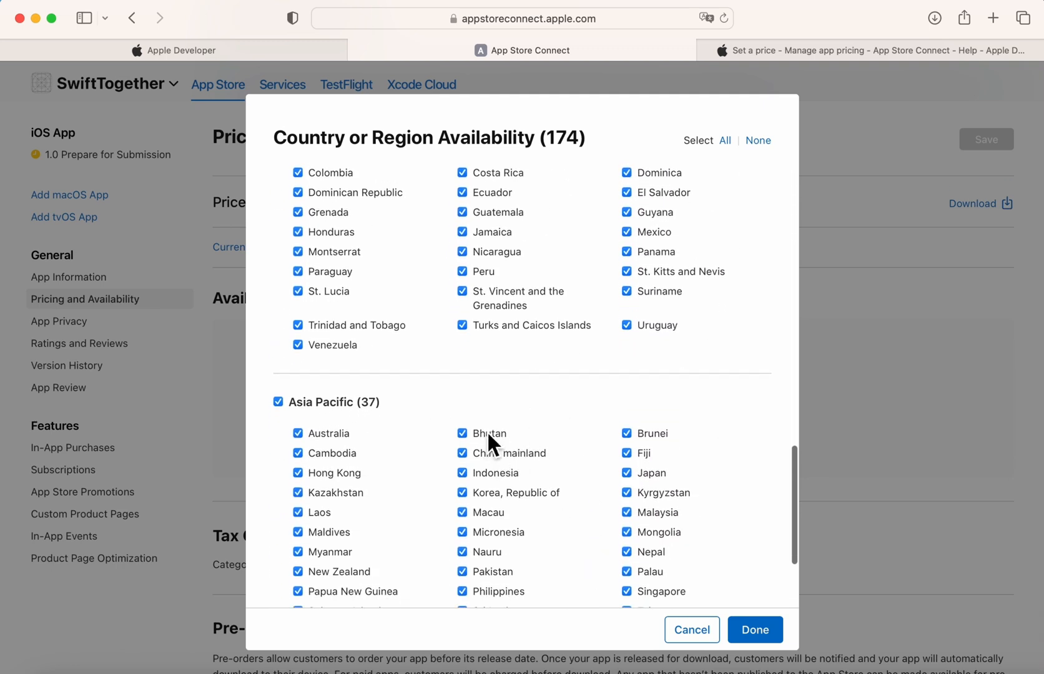
{"action": "left_click", "coordinate": [487, 437]}
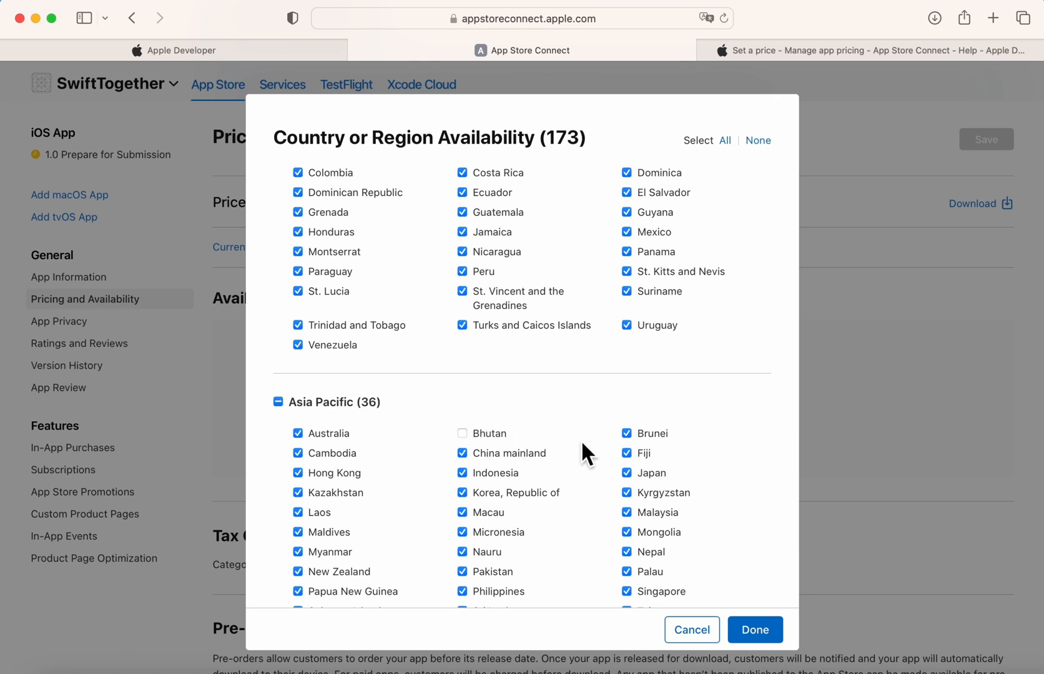
{"action": "scroll", "coordinate": [582, 443], "scroll_direction": "down", "scroll_amount": 1}
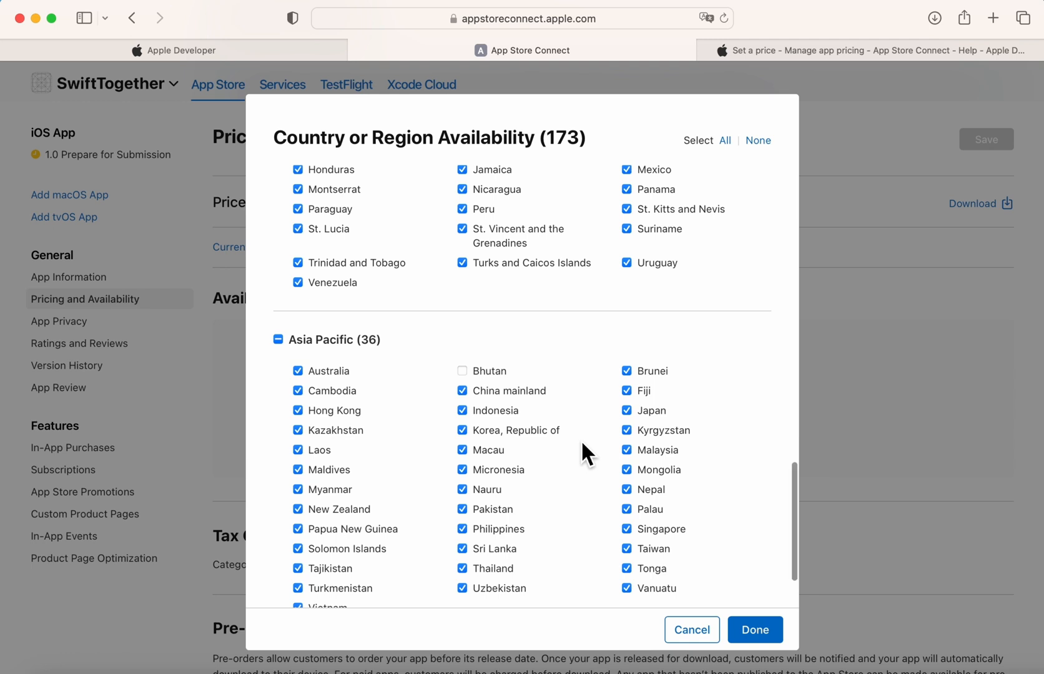
{"action": "scroll", "coordinate": [581, 439], "scroll_direction": "down", "scroll_amount": 2}
{"action": "scroll", "coordinate": [580, 440], "scroll_direction": "down", "scroll_amount": 2}
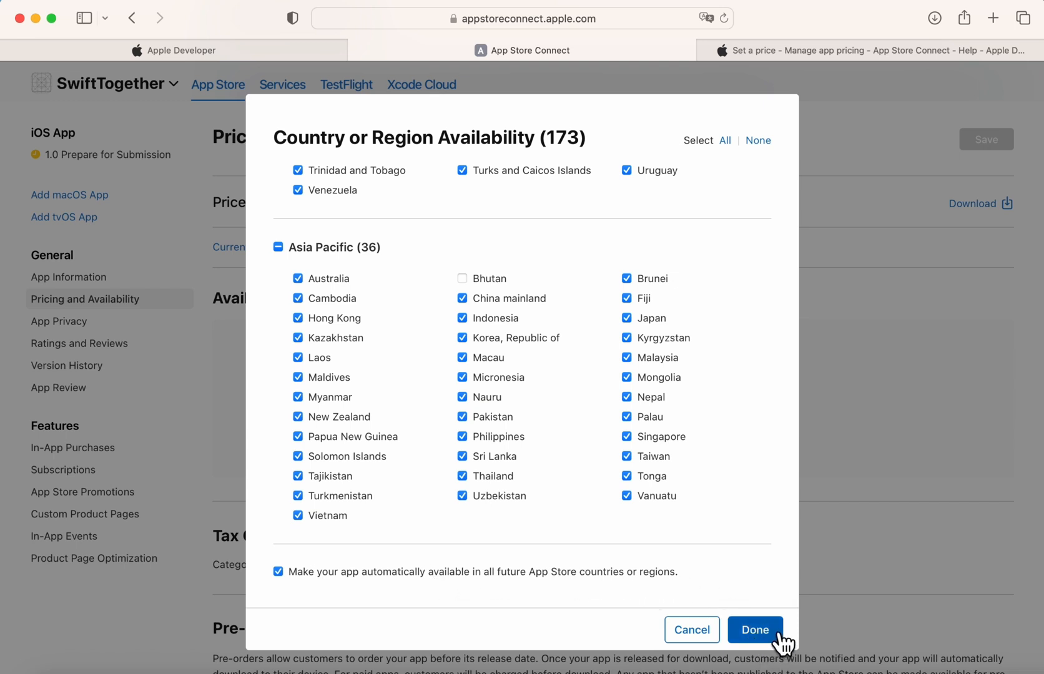
Confirm the 173 selected regions, leaving the minimum macOS version unchanged.
{"action": "left_click", "coordinate": [755, 630]}
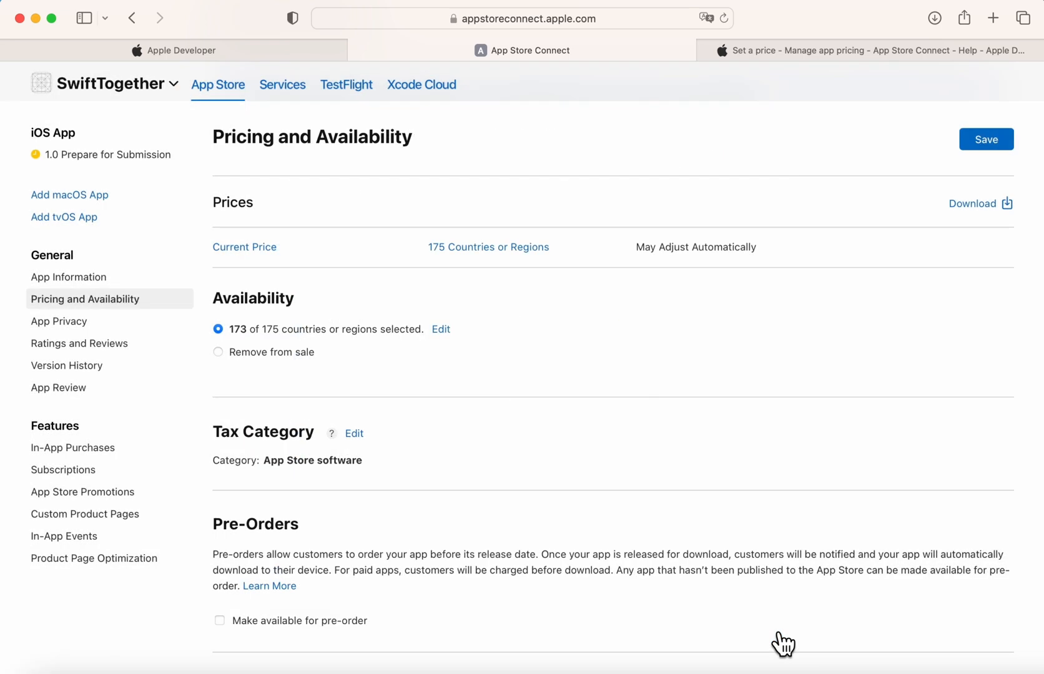
{"action": "scroll", "coordinate": [550, 565], "scroll_direction": "down", "scroll_amount": 5}
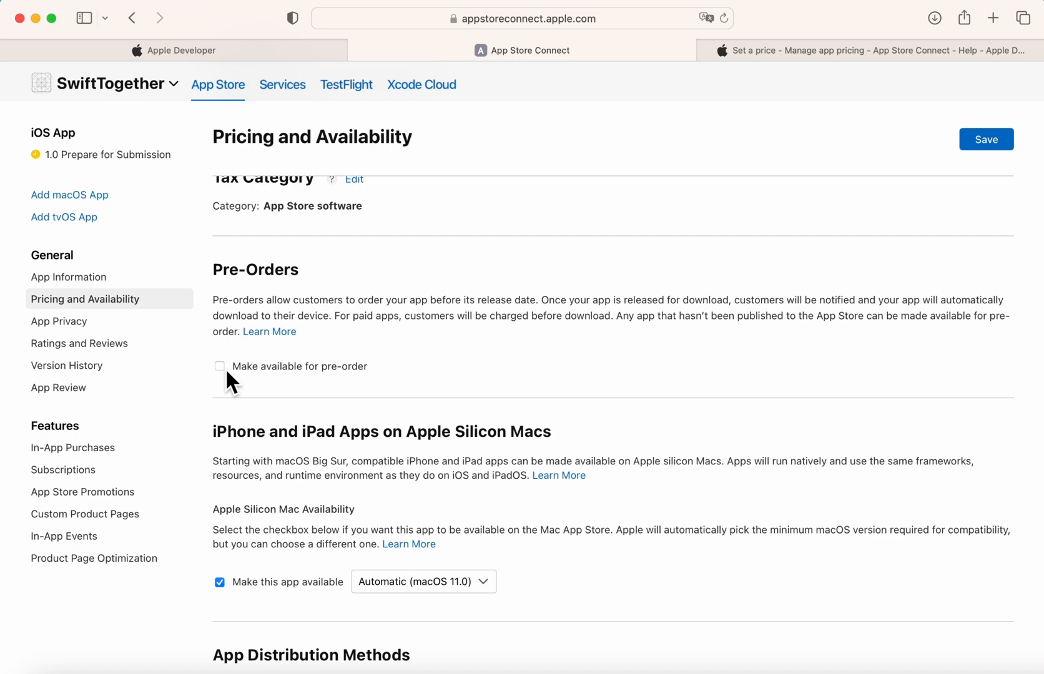
{"action": "scroll", "coordinate": [227, 373], "scroll_direction": "down", "scroll_amount": 5}
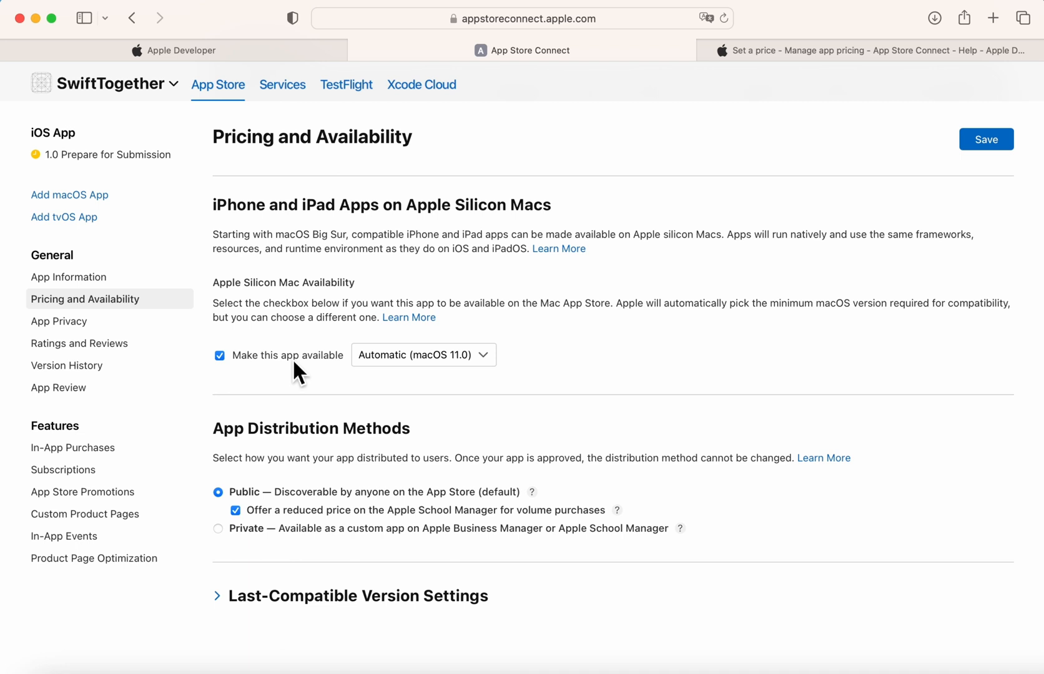
{"action": "left_click", "coordinate": [410, 357]}
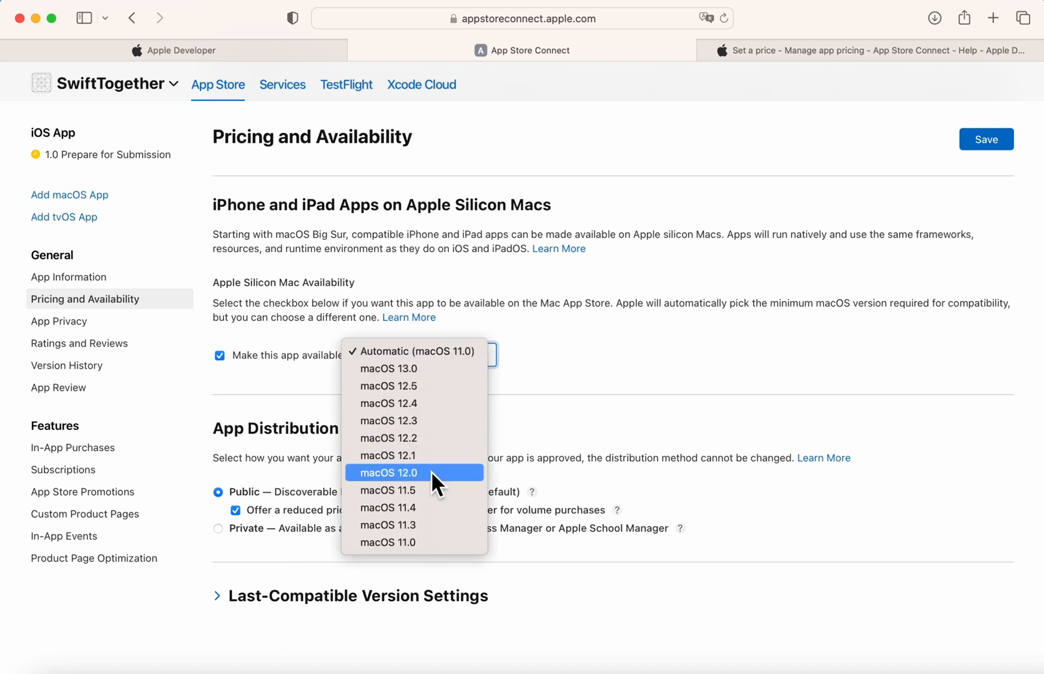
{"action": "left_click", "coordinate": [572, 411]}
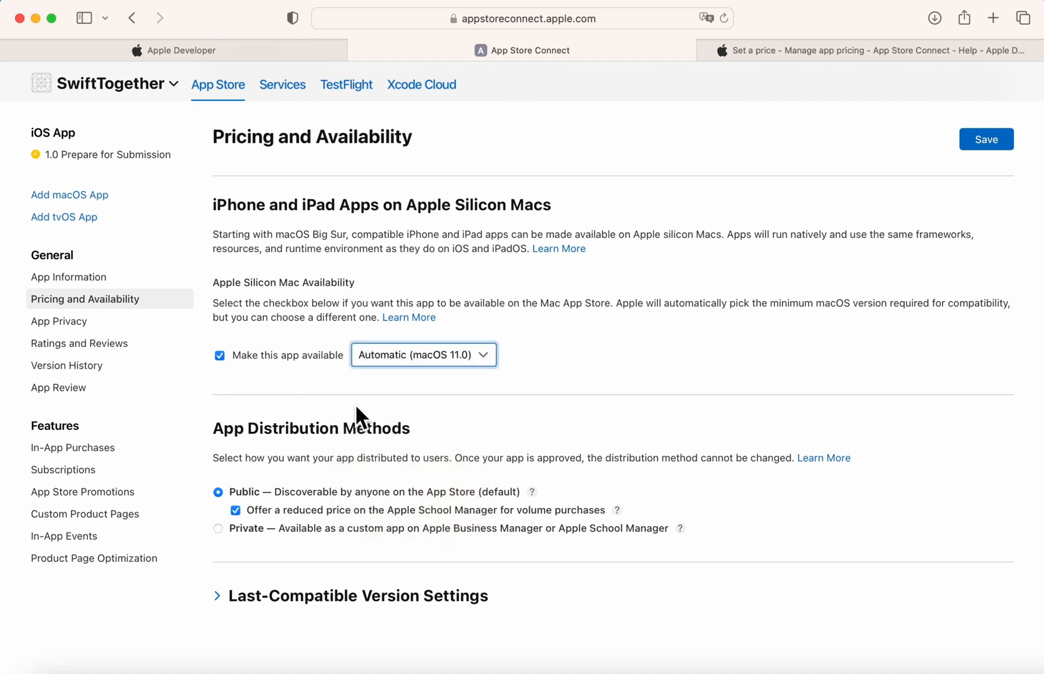
Save Pricing and Availability and switch to the 'Set a price' help article.
{"action": "scroll", "coordinate": [355, 404], "scroll_direction": "down", "scroll_amount": 3}
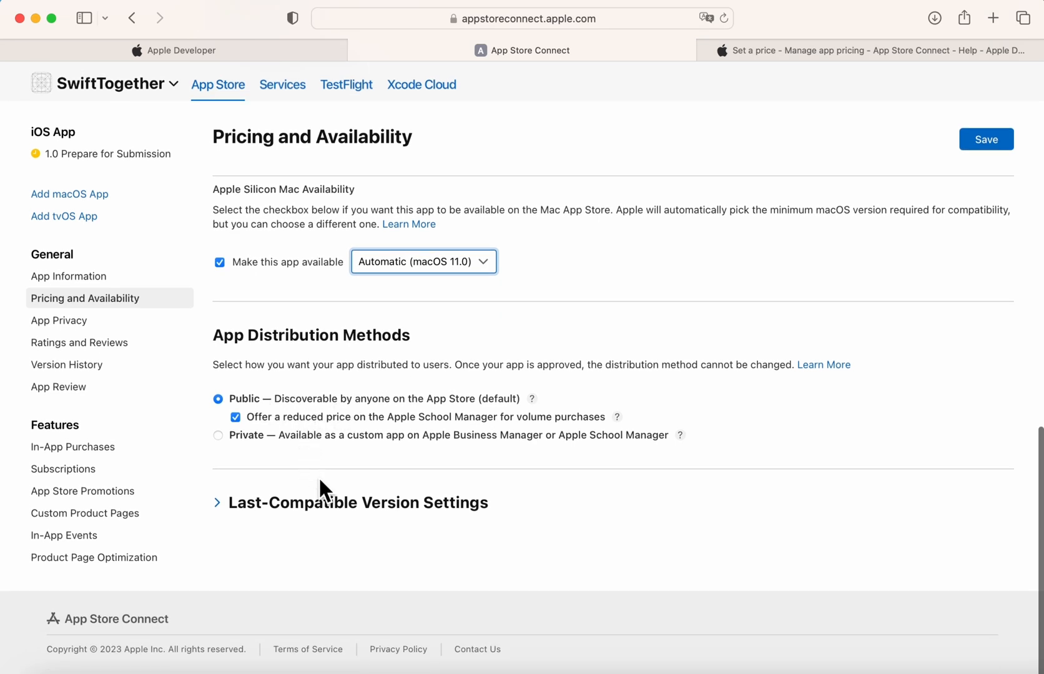
{"action": "scroll", "coordinate": [317, 477], "scroll_direction": "up", "scroll_amount": 15}
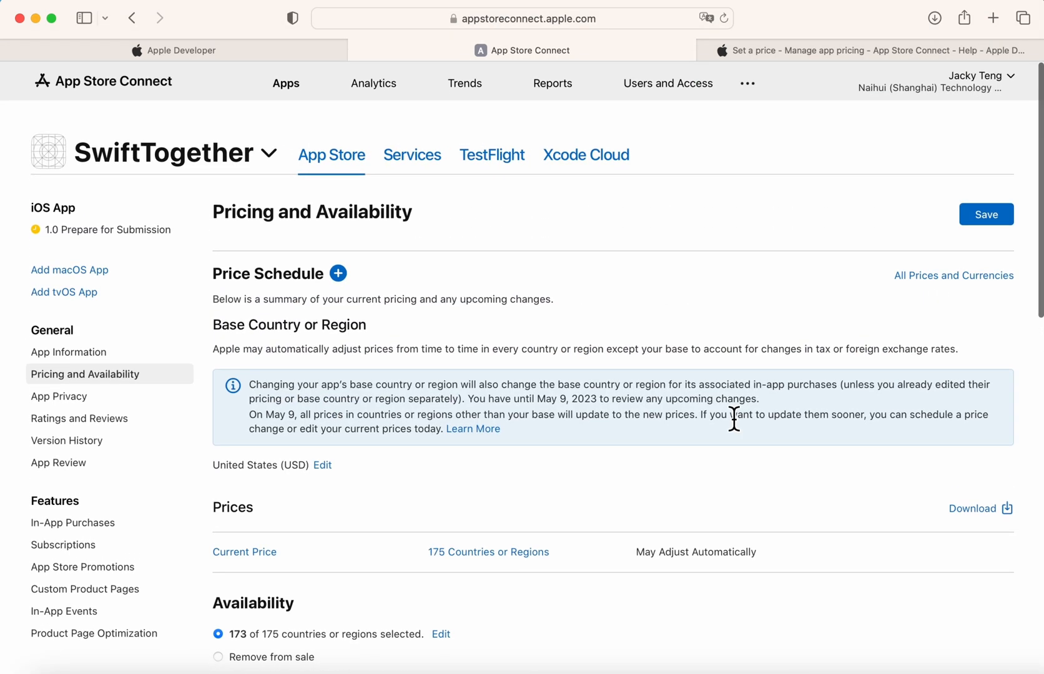
{"action": "left_click", "coordinate": [1000, 218]}
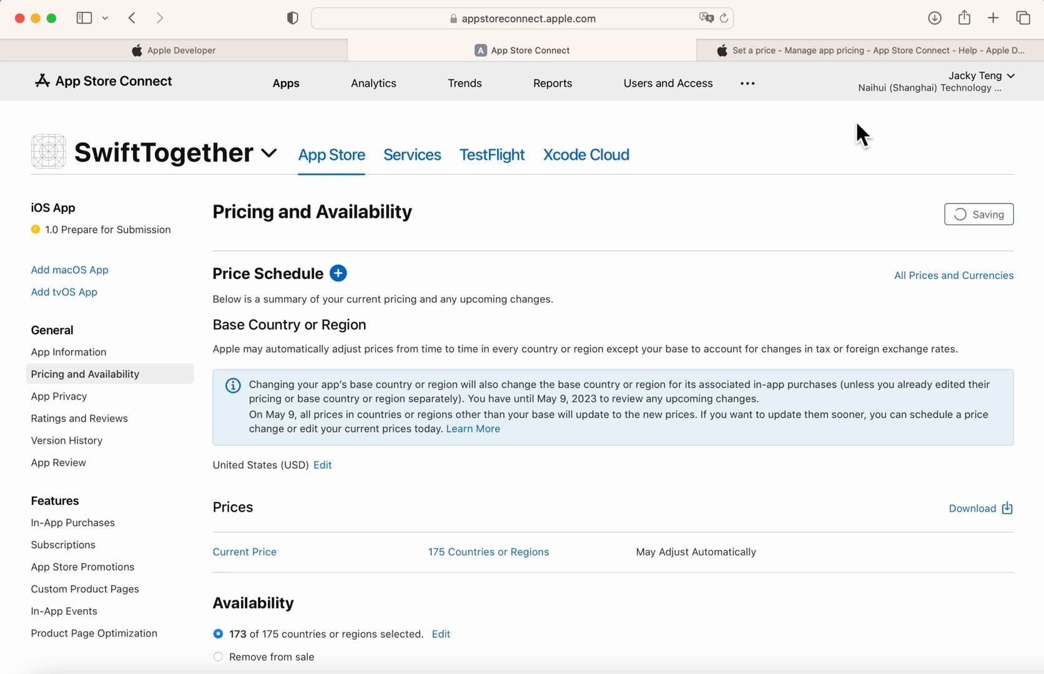
{"action": "left_click", "coordinate": [835, 50]}
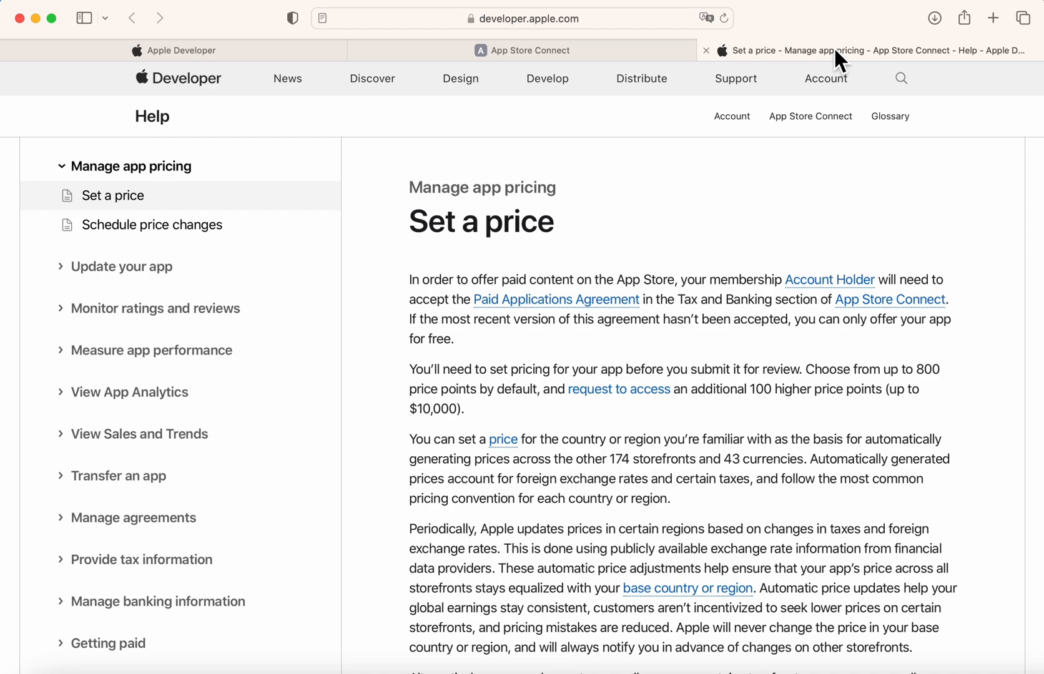
Read through the Set a price article, then go back to the App Store Connect Help home page.
{"action": "scroll", "coordinate": [745, 306], "scroll_direction": "down", "scroll_amount": 1}
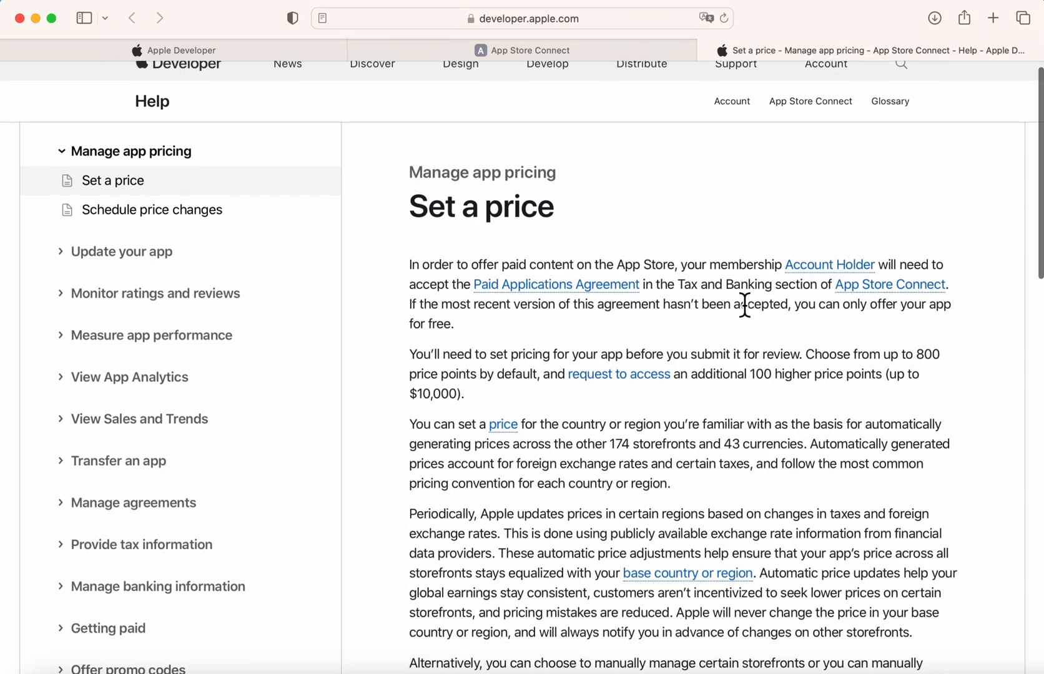
{"action": "scroll", "coordinate": [745, 306], "scroll_direction": "down", "scroll_amount": 3}
{"action": "scroll", "coordinate": [745, 306], "scroll_direction": "up", "scroll_amount": 5}
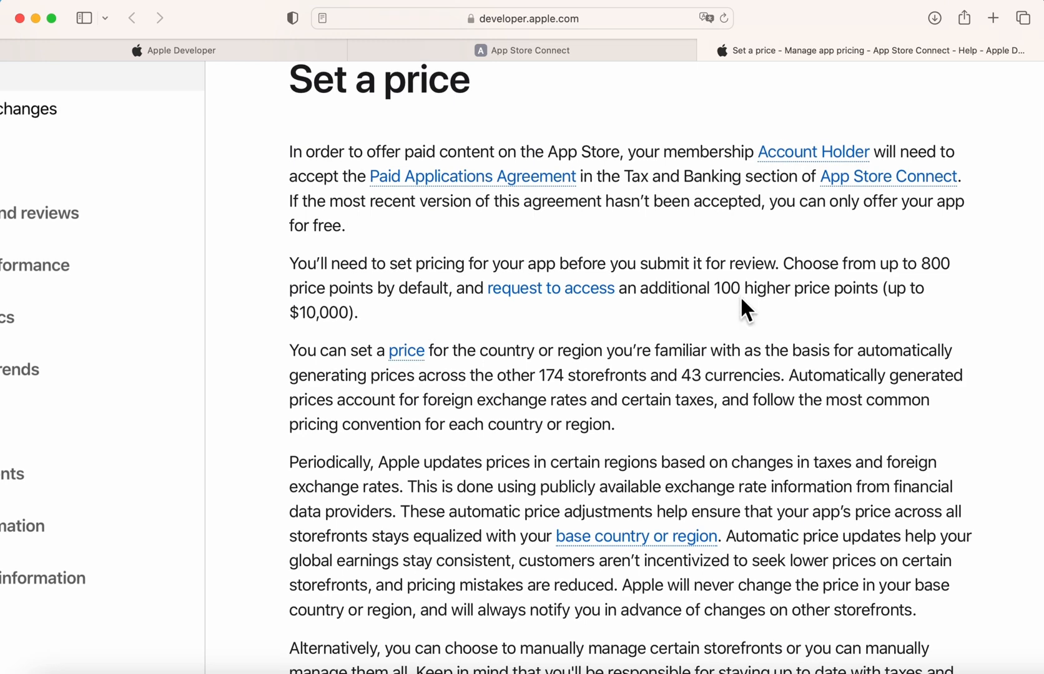
{"action": "scroll", "coordinate": [740, 296], "scroll_direction": "down", "scroll_amount": 3}
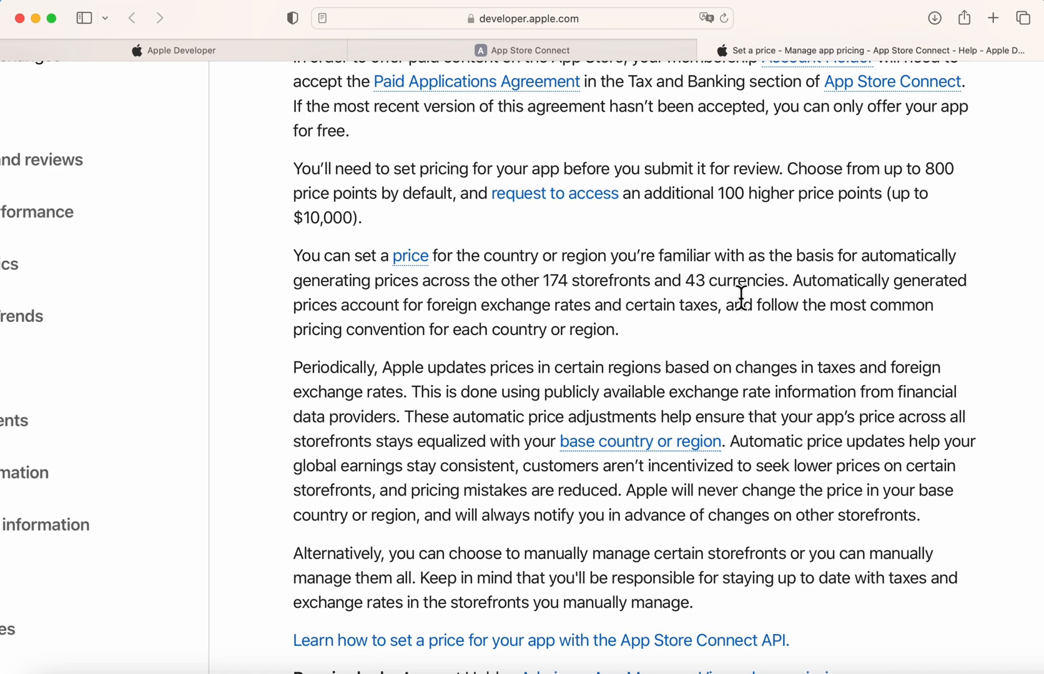
{"action": "scroll", "coordinate": [740, 297], "scroll_direction": "down", "scroll_amount": 2}
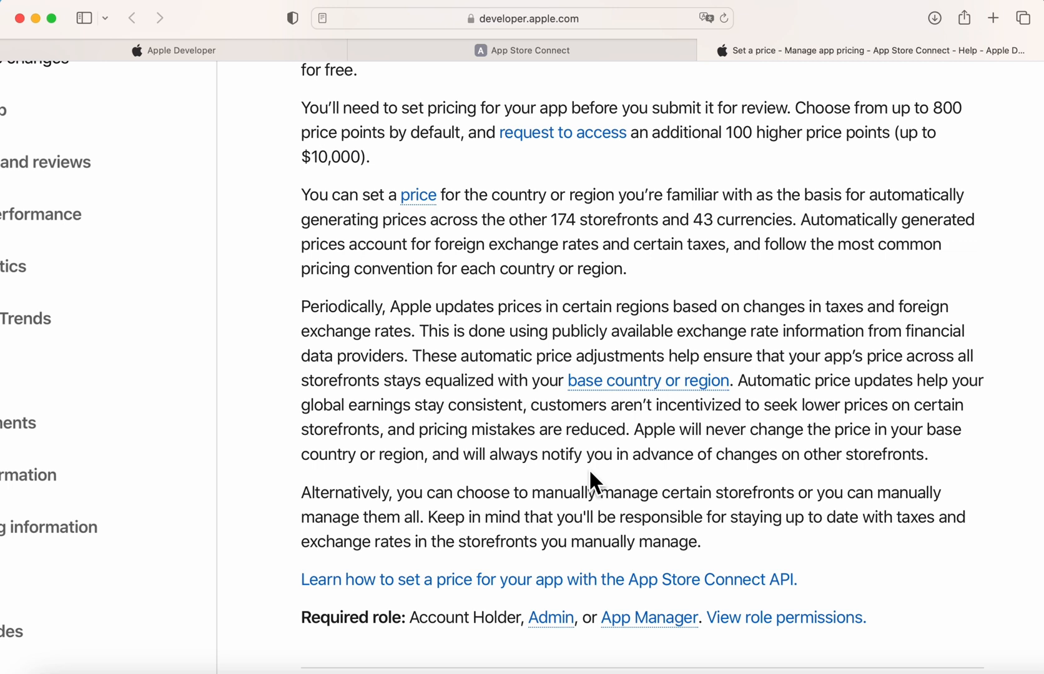
{"action": "scroll", "coordinate": [588, 468], "scroll_direction": "left", "scroll_amount": 5}
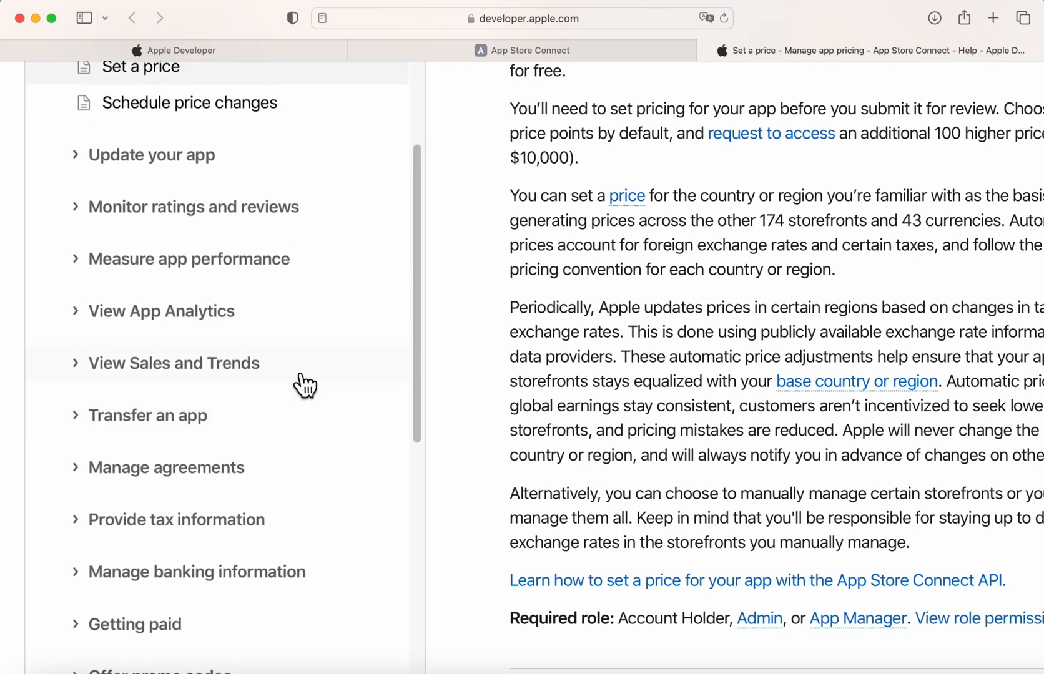
{"action": "scroll", "coordinate": [305, 385], "scroll_direction": "up", "scroll_amount": 5}
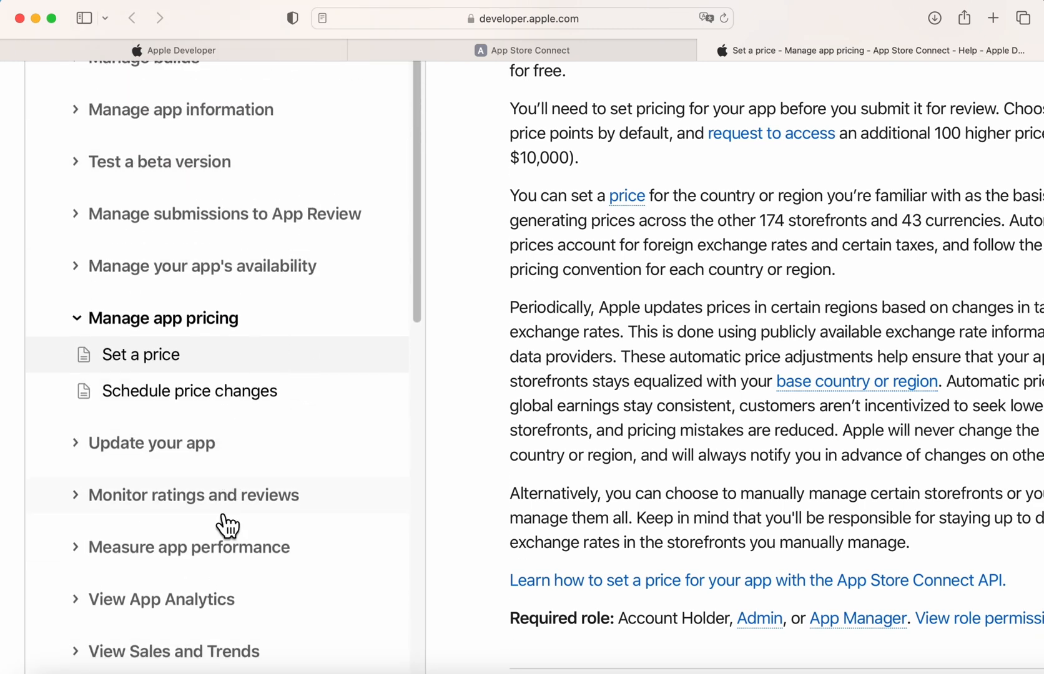
{"action": "scroll", "coordinate": [227, 526], "scroll_direction": "down", "scroll_amount": 3}
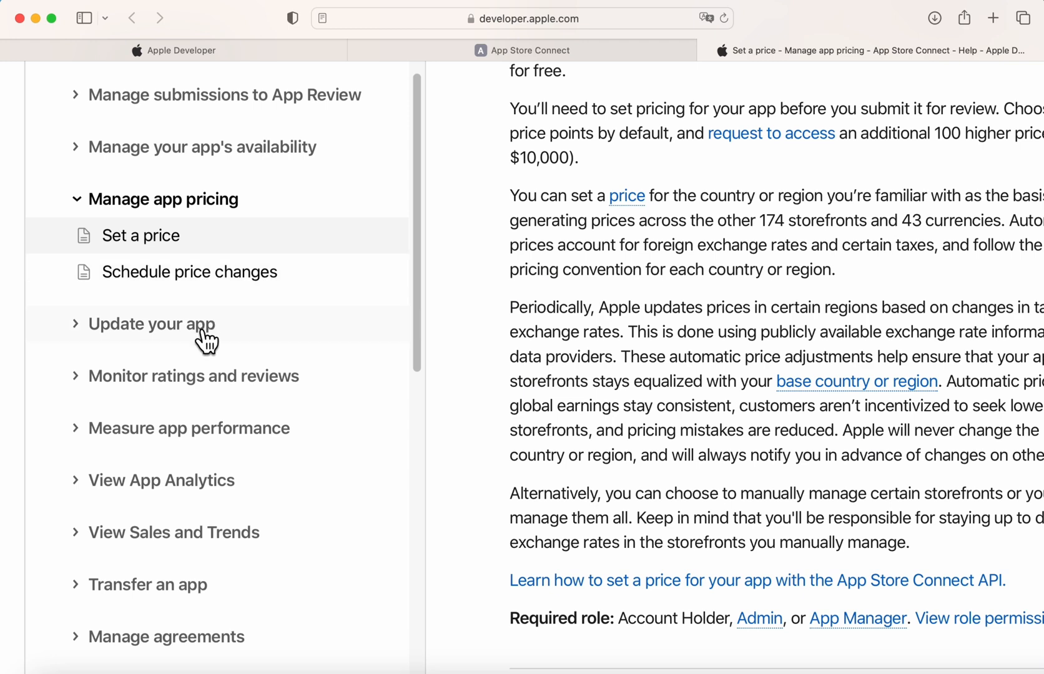
{"action": "scroll", "coordinate": [179, 502], "scroll_direction": "down", "scroll_amount": 5}
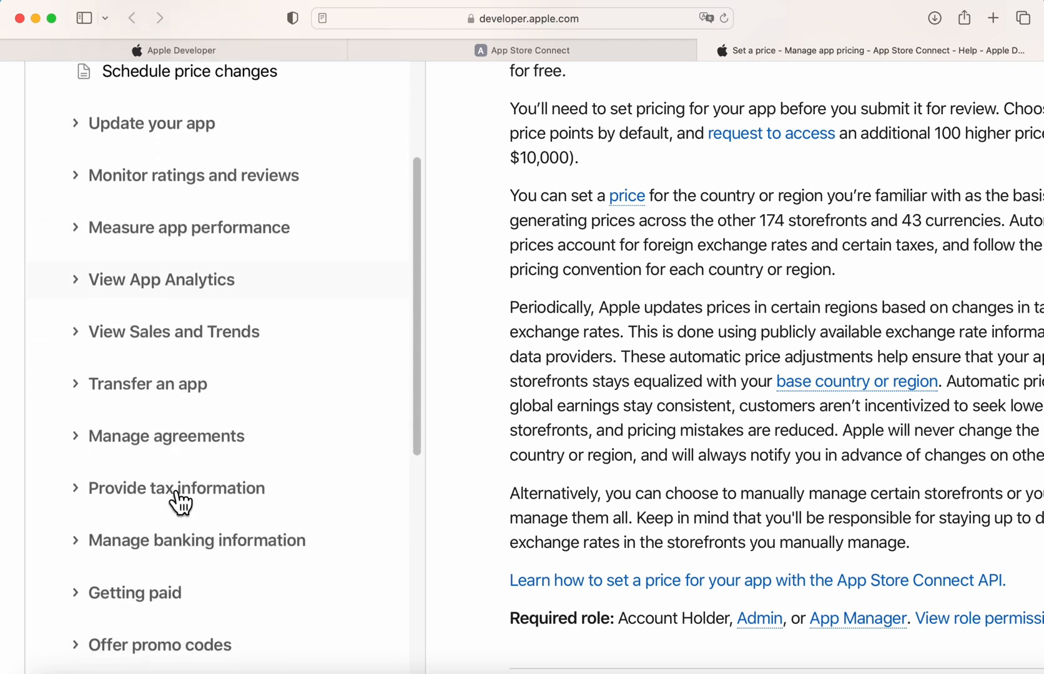
{"action": "scroll", "coordinate": [179, 502], "scroll_direction": "down", "scroll_amount": 10}
{"action": "scroll", "coordinate": [179, 502], "scroll_direction": "up", "scroll_amount": 15}
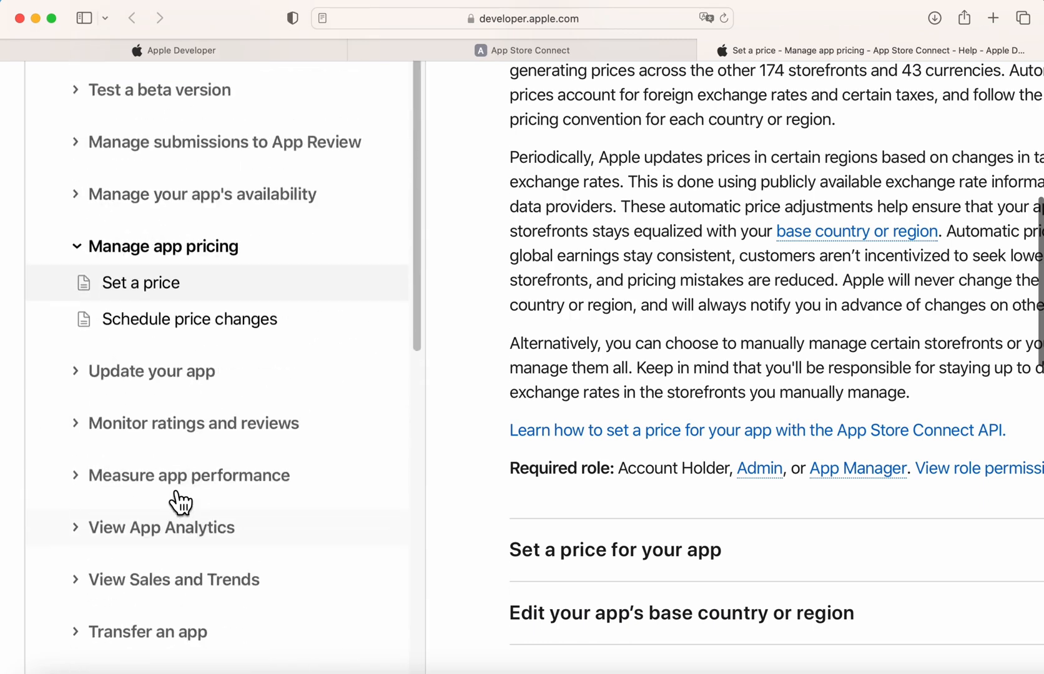
{"action": "scroll", "coordinate": [417, 342], "scroll_direction": "down", "scroll_amount": 2}
{"action": "scroll", "coordinate": [568, 324], "scroll_direction": "up", "scroll_amount": 6}
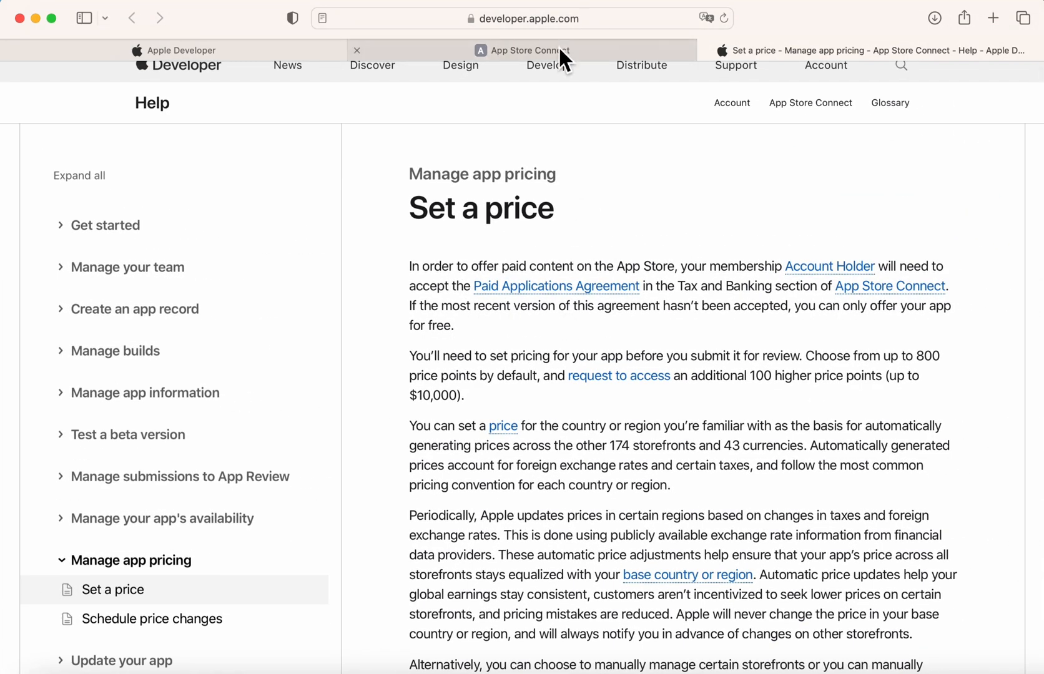
{"action": "mouse_move", "coordinate": [559, 48]}
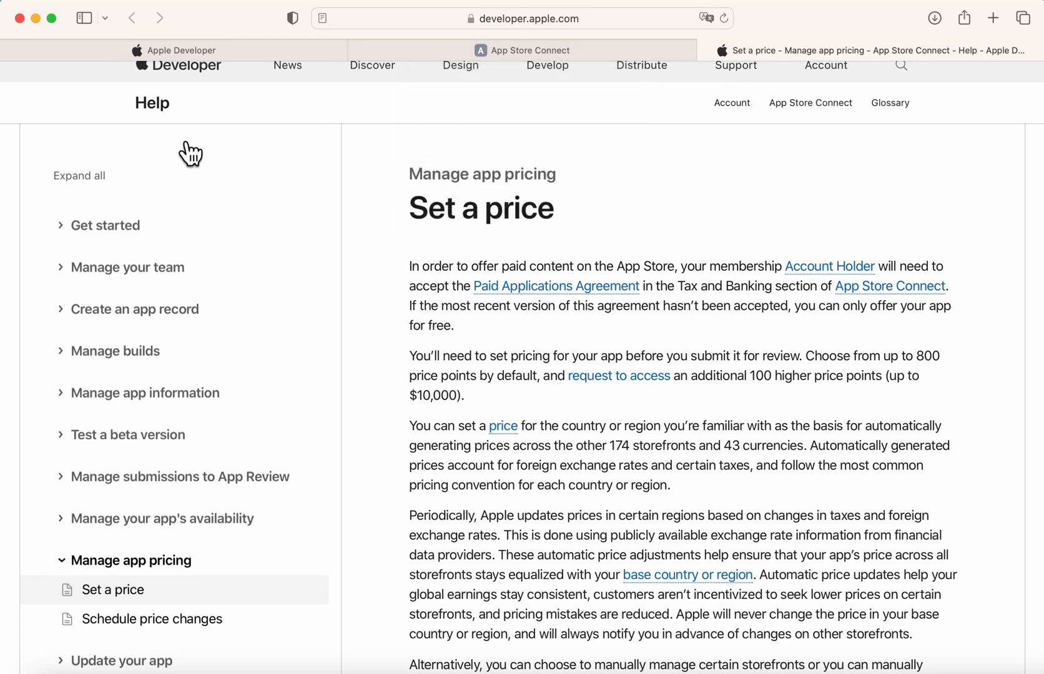
{"action": "left_click", "coordinate": [162, 106]}
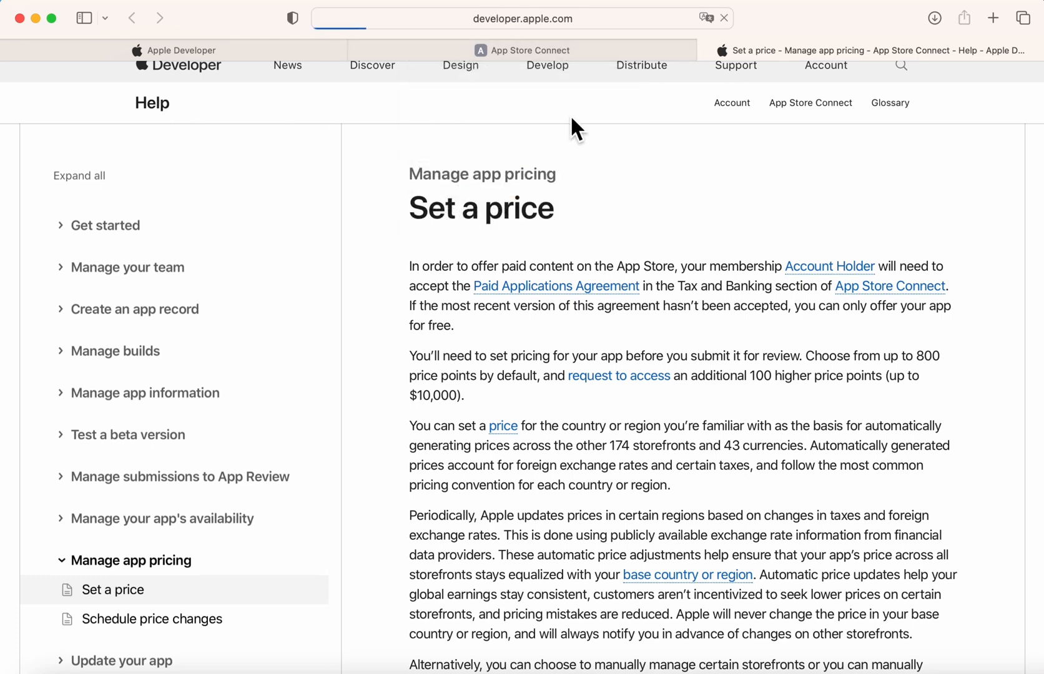
Go back to SwiftTogether in App Store Connect and view its App Privacy page.
{"action": "left_click", "coordinate": [573, 45]}
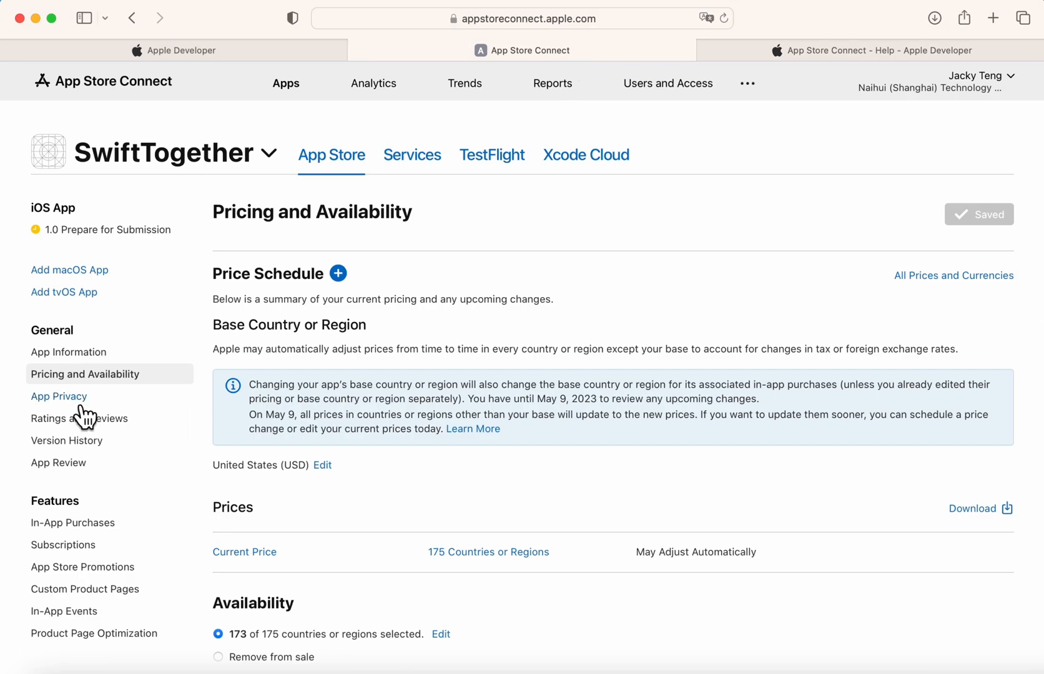
{"action": "left_click", "coordinate": [70, 396]}
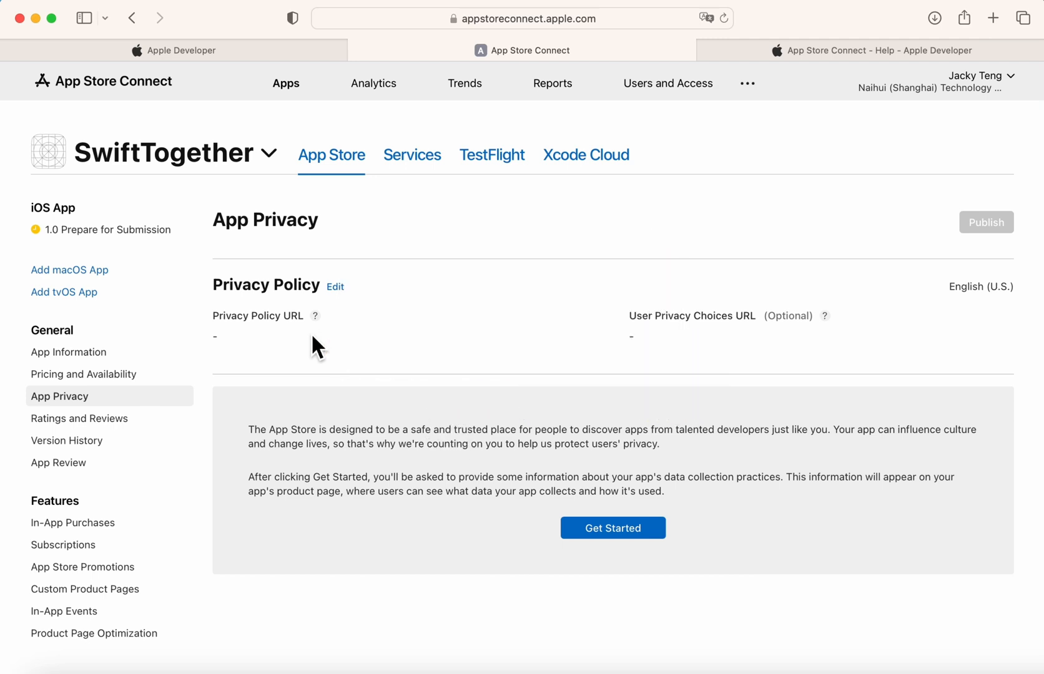
{"action": "left_click", "coordinate": [337, 288]}
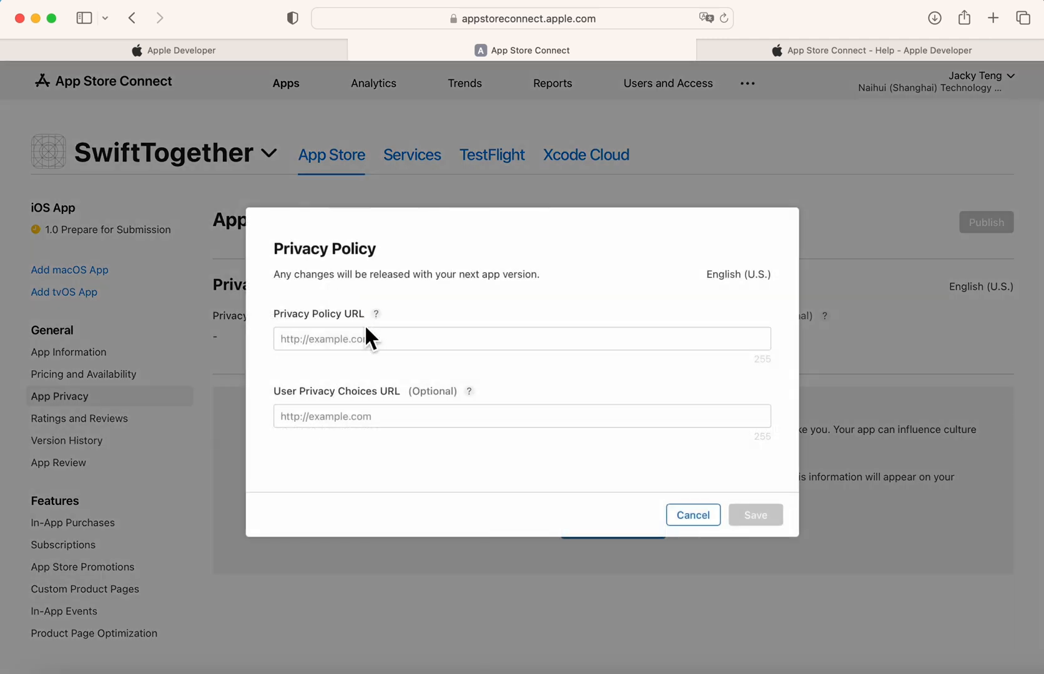
{"action": "left_click", "coordinate": [389, 345]}
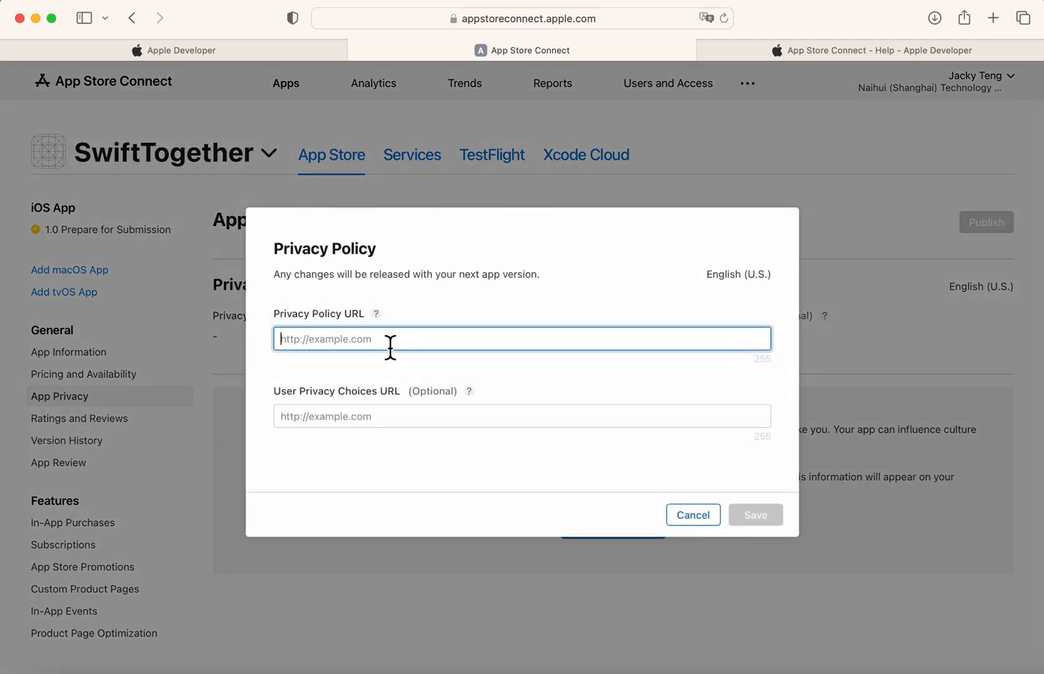
{"action": "left_click", "coordinate": [422, 433]}
{"action": "left_click", "coordinate": [426, 420]}
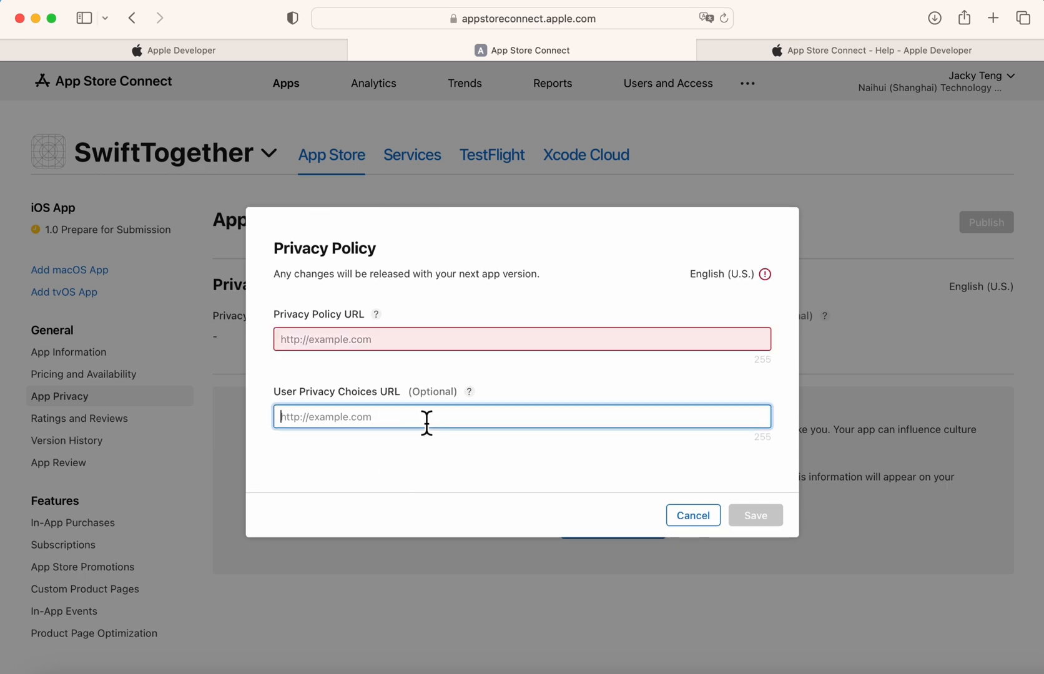
{"action": "left_click", "coordinate": [707, 526]}
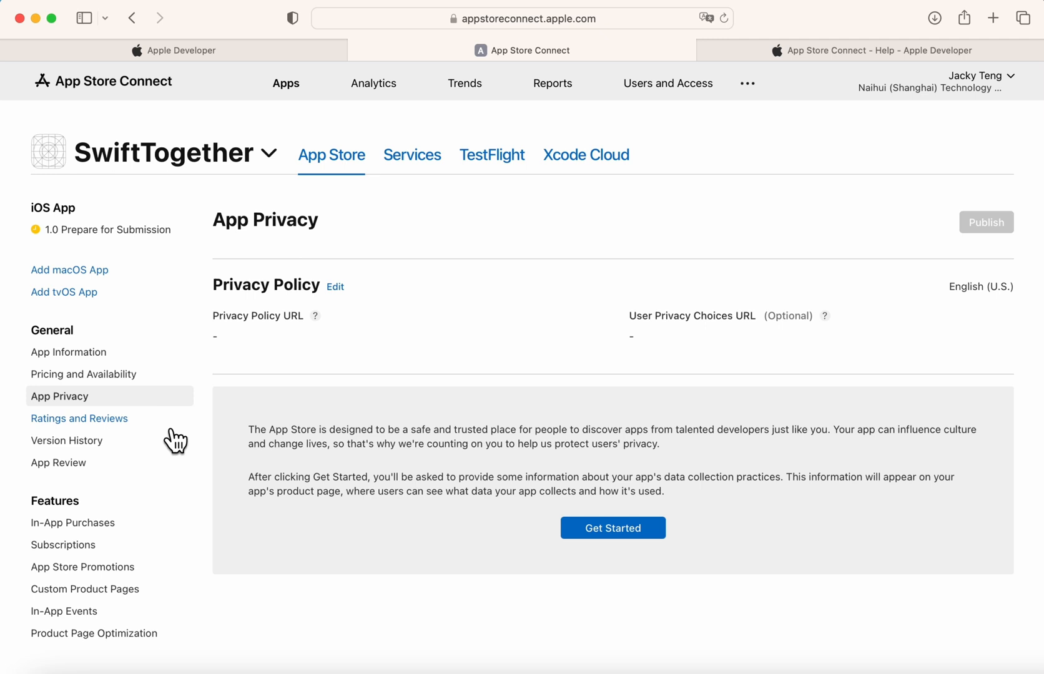
Check Ratings and Reviews and the Version 1.0 history, then view the empty App Review page.
{"action": "left_click", "coordinate": [169, 421]}
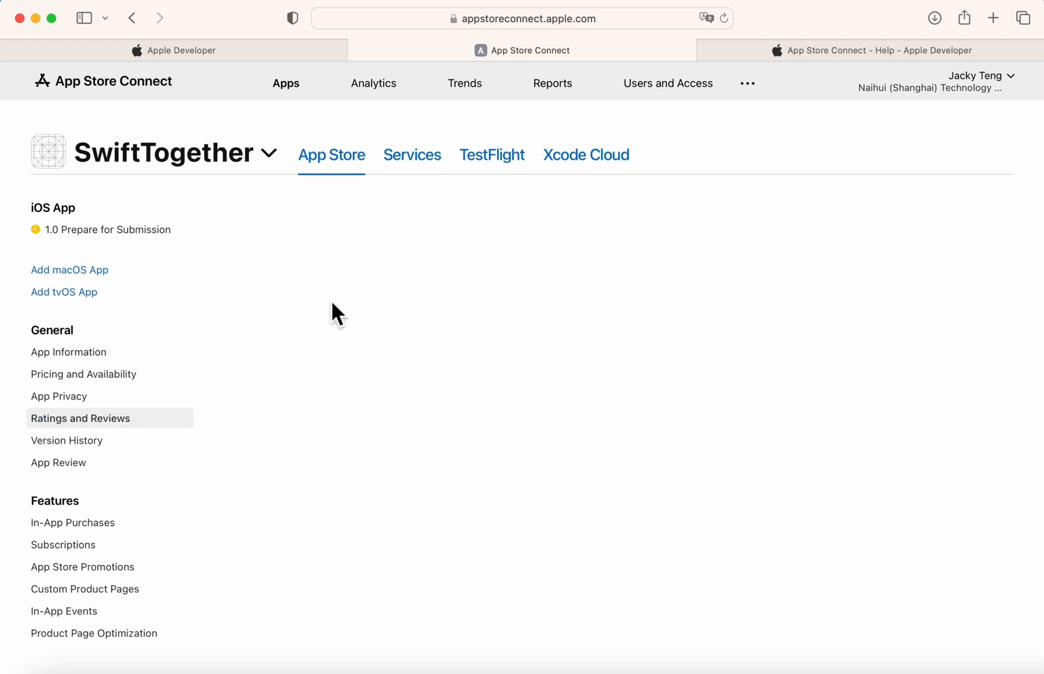
{"action": "left_click", "coordinate": [75, 442]}
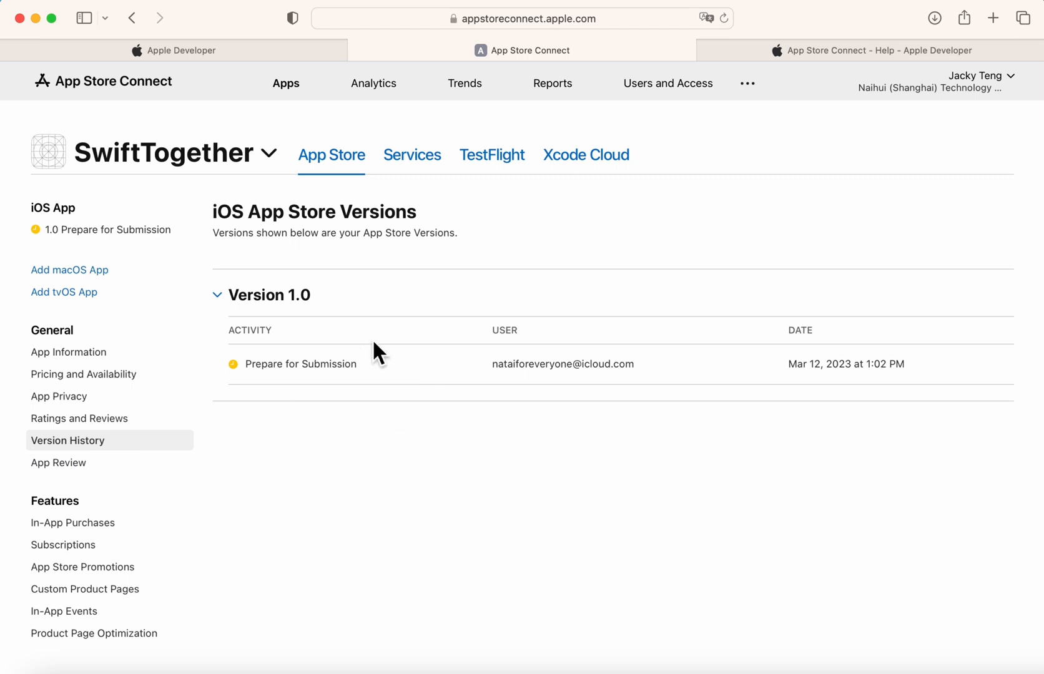
{"action": "left_click_drag", "start_coordinate": [272, 373], "coordinate": [797, 378]}
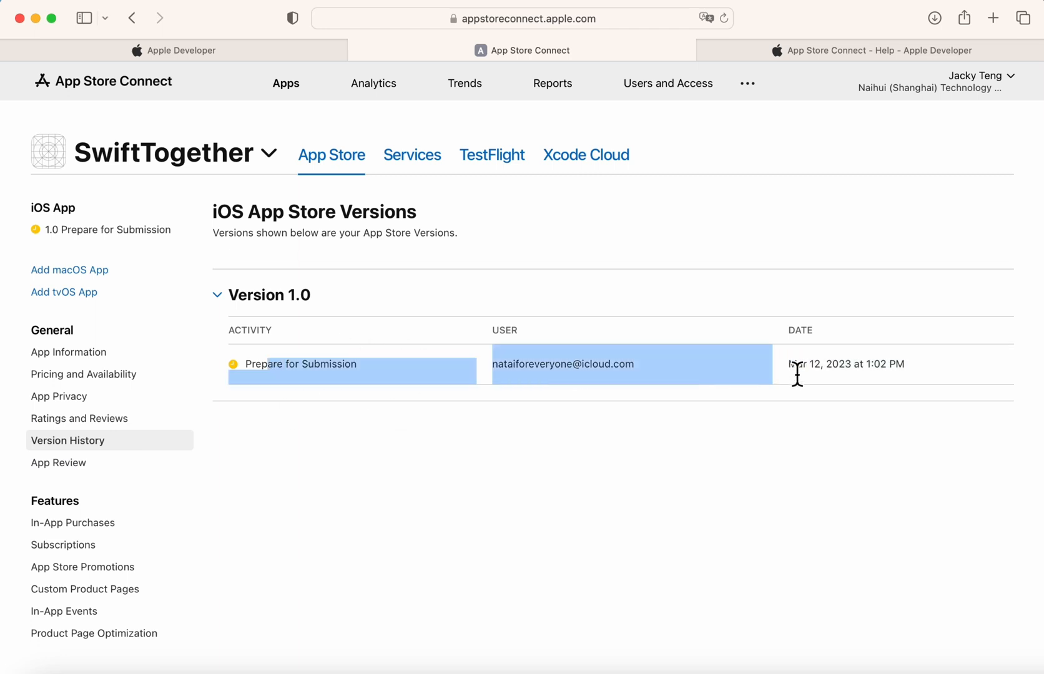
{"action": "left_click", "coordinate": [796, 376]}
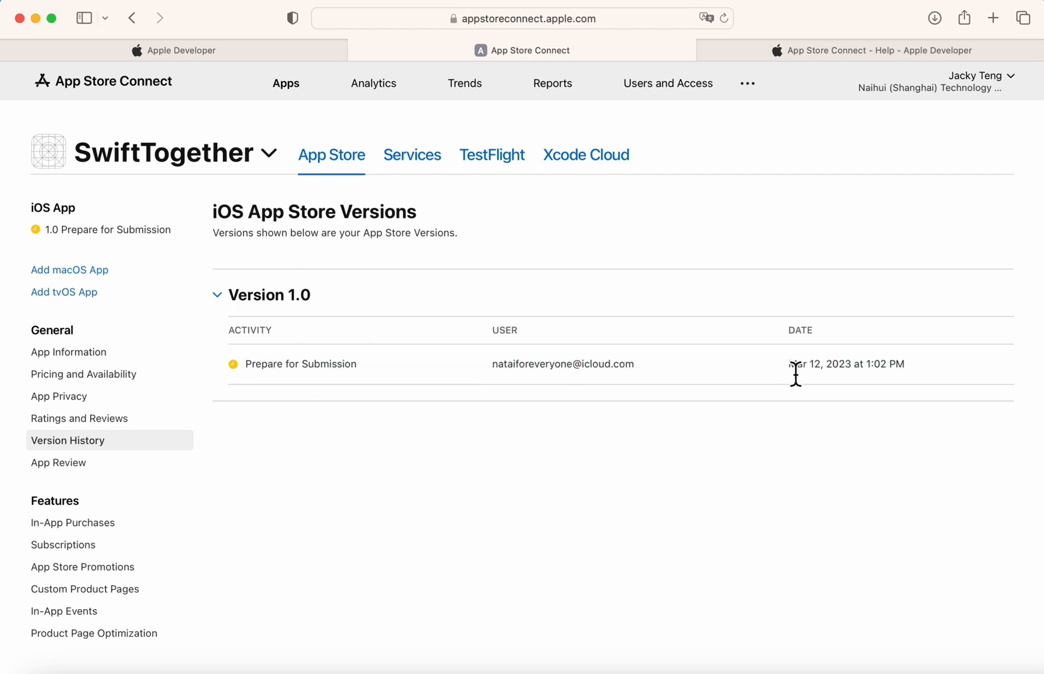
{"action": "left_click", "coordinate": [80, 467]}
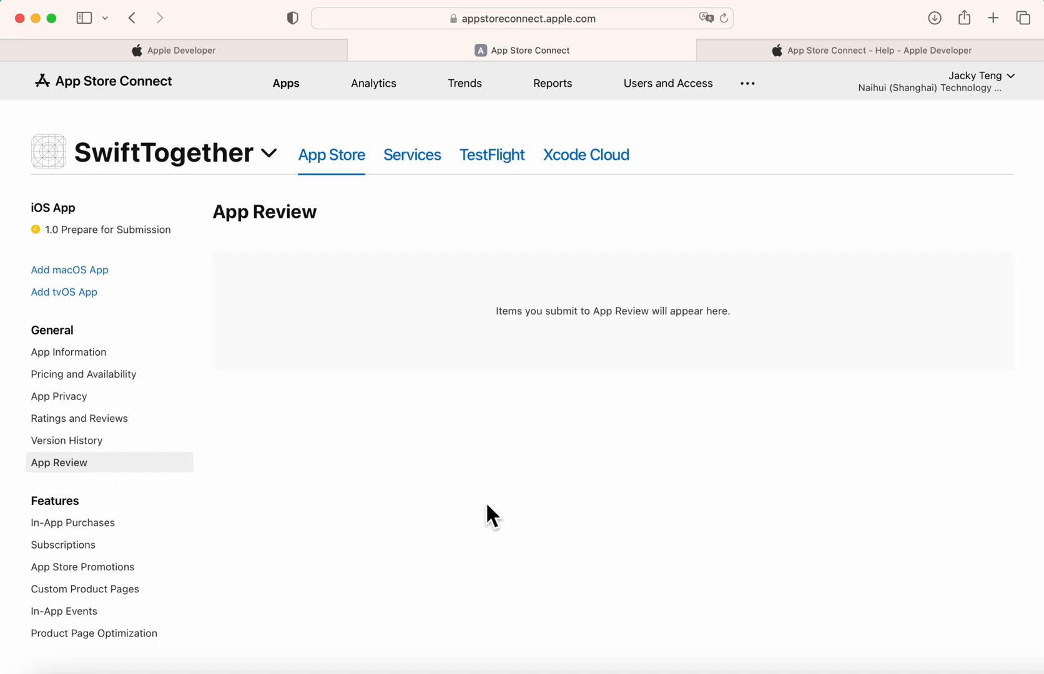
{"action": "scroll", "coordinate": [87, 605], "scroll_direction": "down", "scroll_amount": 3}
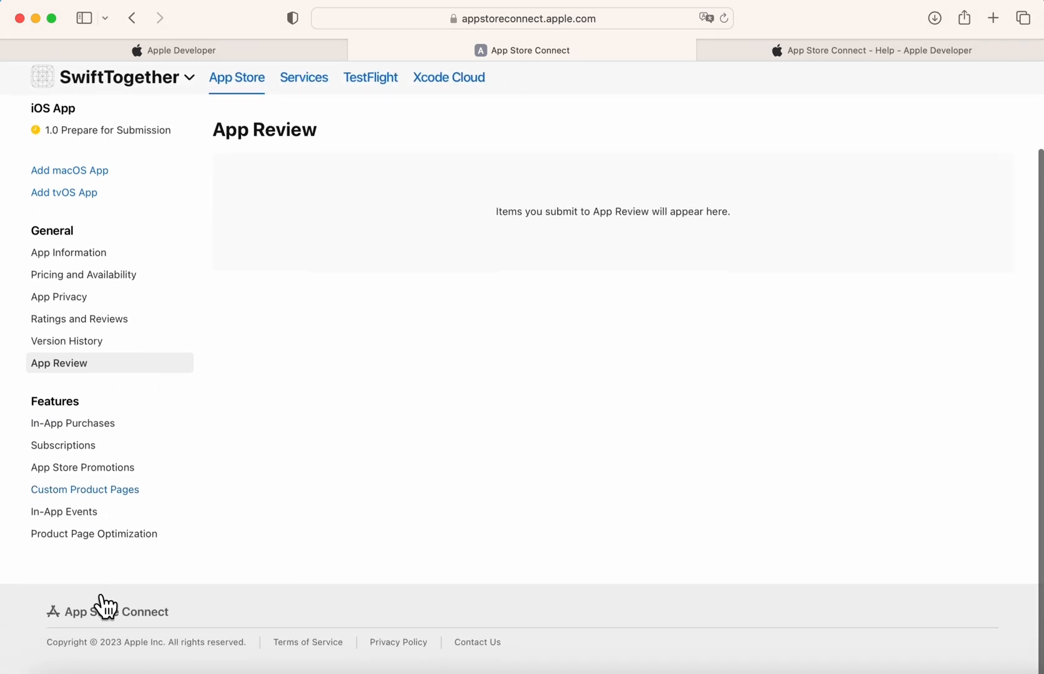
Check In-App Purchases, then view Subscriptions: no subscription groups and no billing grace period.
{"action": "left_click", "coordinate": [84, 432]}
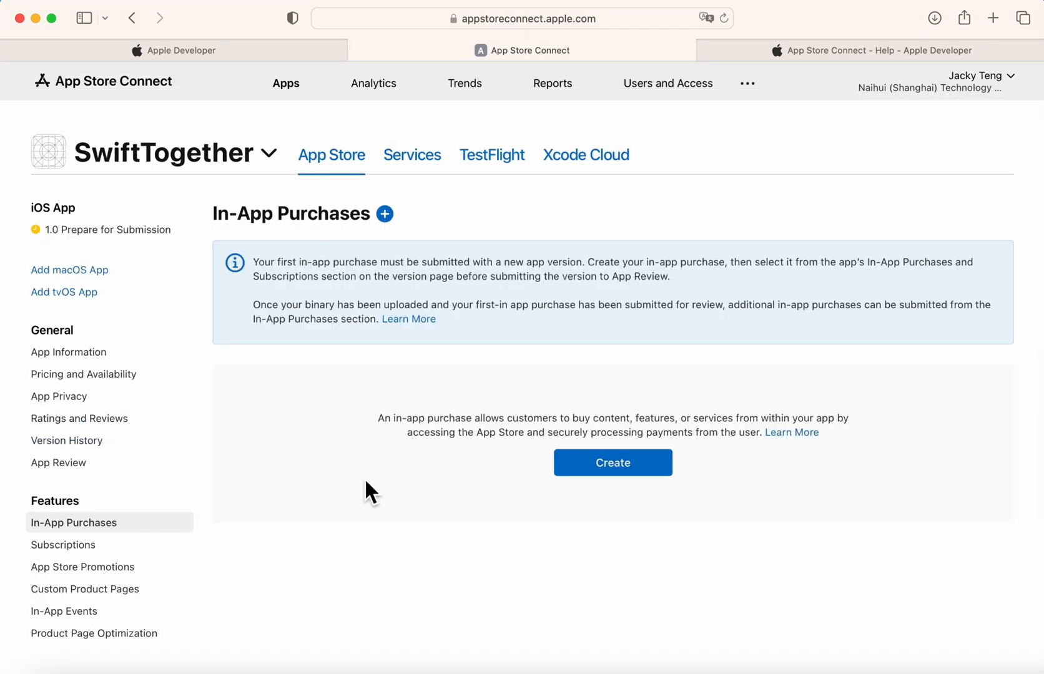
{"action": "scroll", "coordinate": [365, 482], "scroll_direction": "down", "scroll_amount": 2}
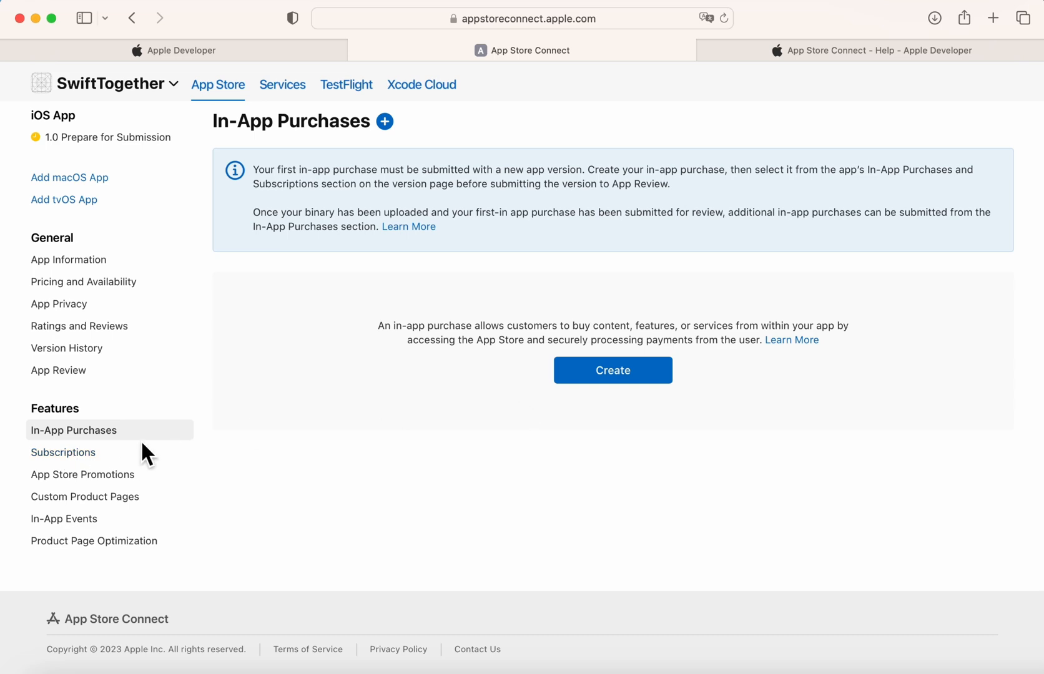
{"action": "left_click", "coordinate": [108, 451]}
{"action": "scroll", "coordinate": [344, 500], "scroll_direction": "down", "scroll_amount": 5}
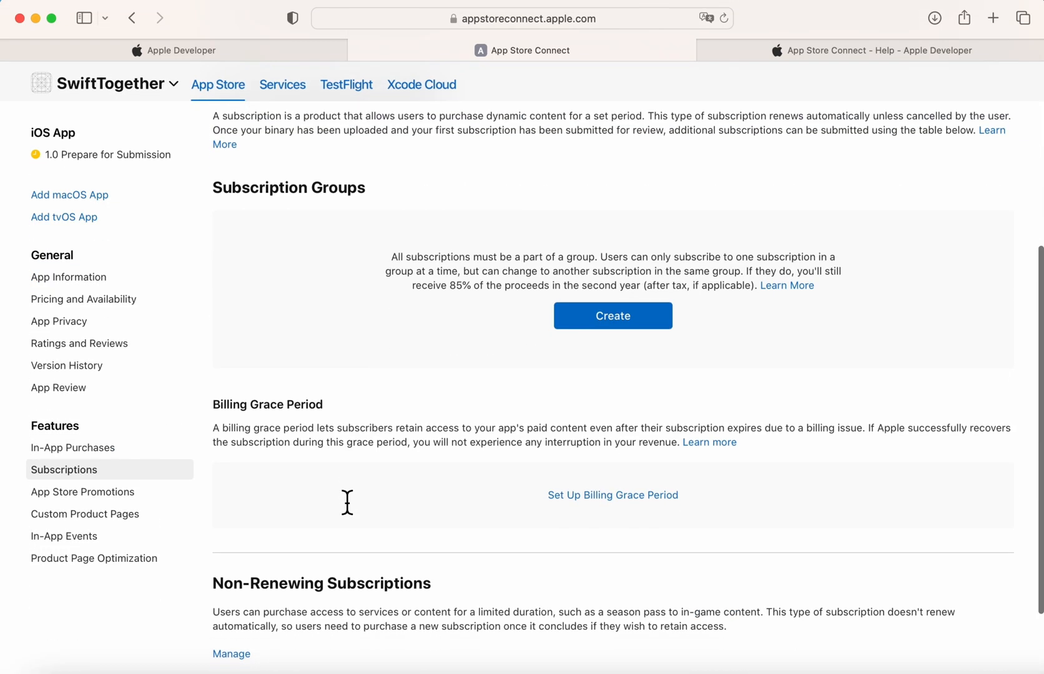
{"action": "scroll", "coordinate": [343, 496], "scroll_direction": "down", "scroll_amount": 1}
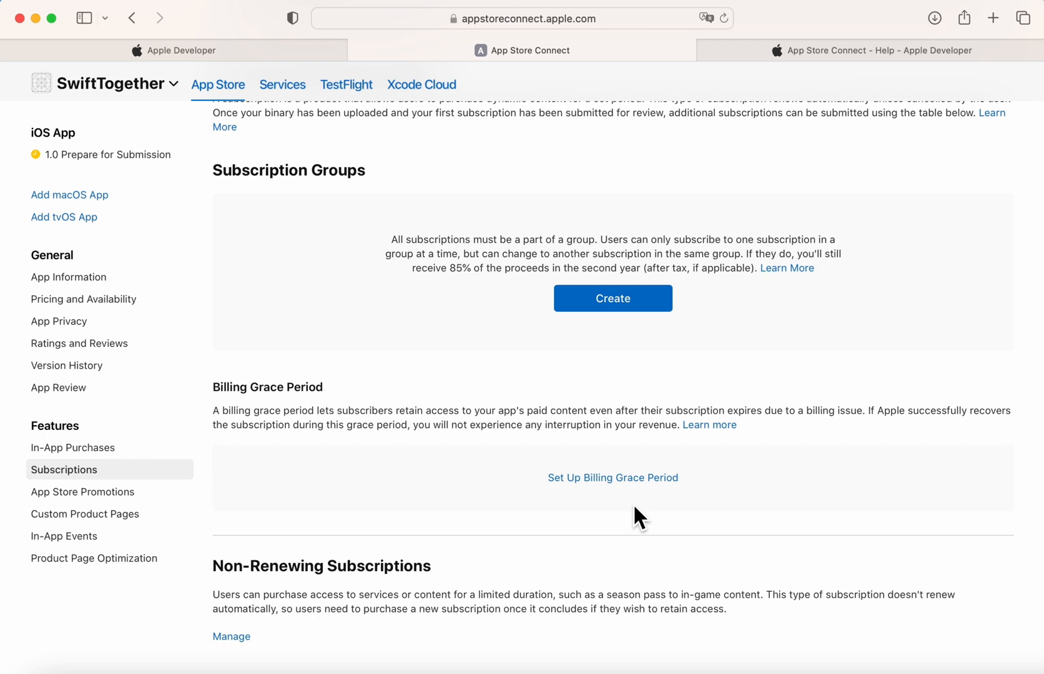
View App Store Promotions, Custom Product Pages, In-App Events, and the empty Product Page Optimization page.
{"action": "left_click", "coordinate": [119, 494]}
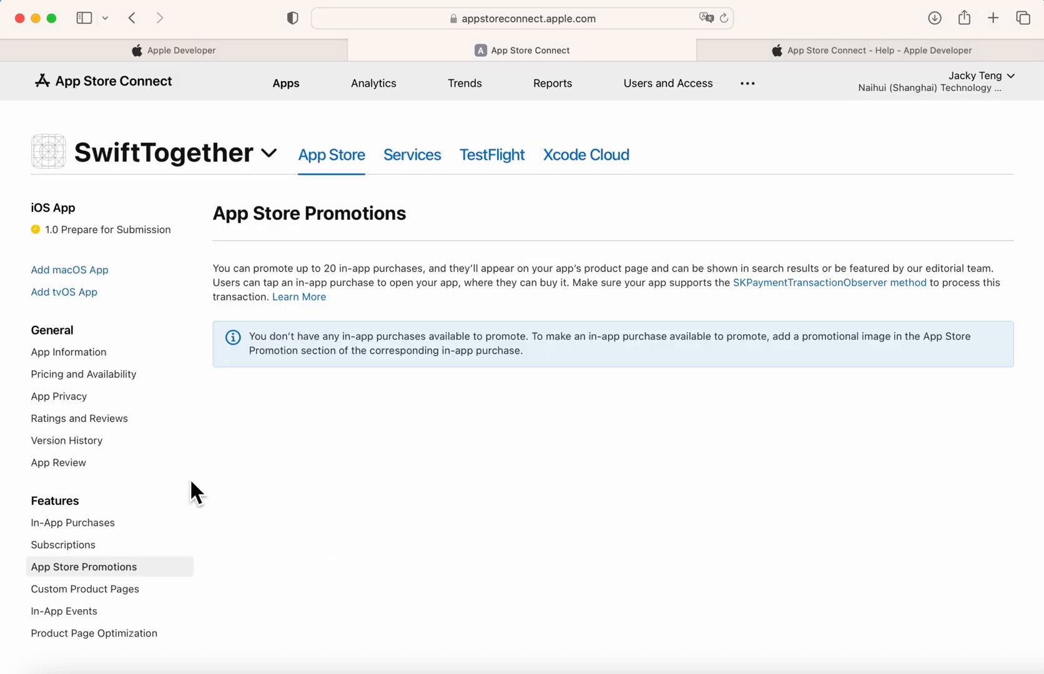
{"action": "scroll", "coordinate": [139, 507], "scroll_direction": "down", "scroll_amount": 3}
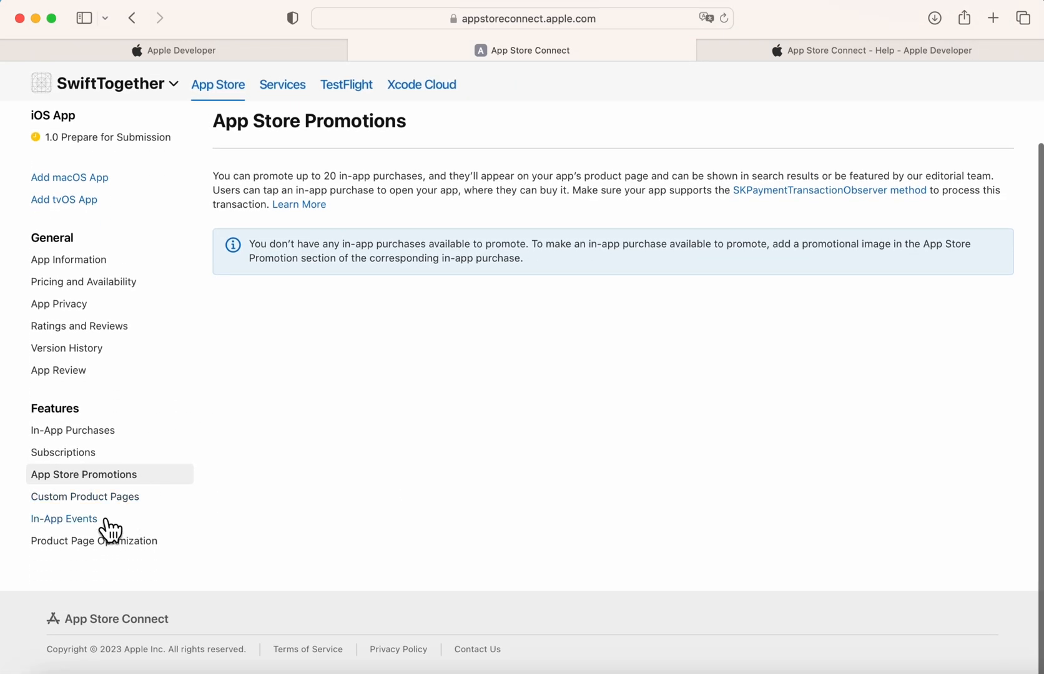
{"action": "left_click", "coordinate": [113, 502]}
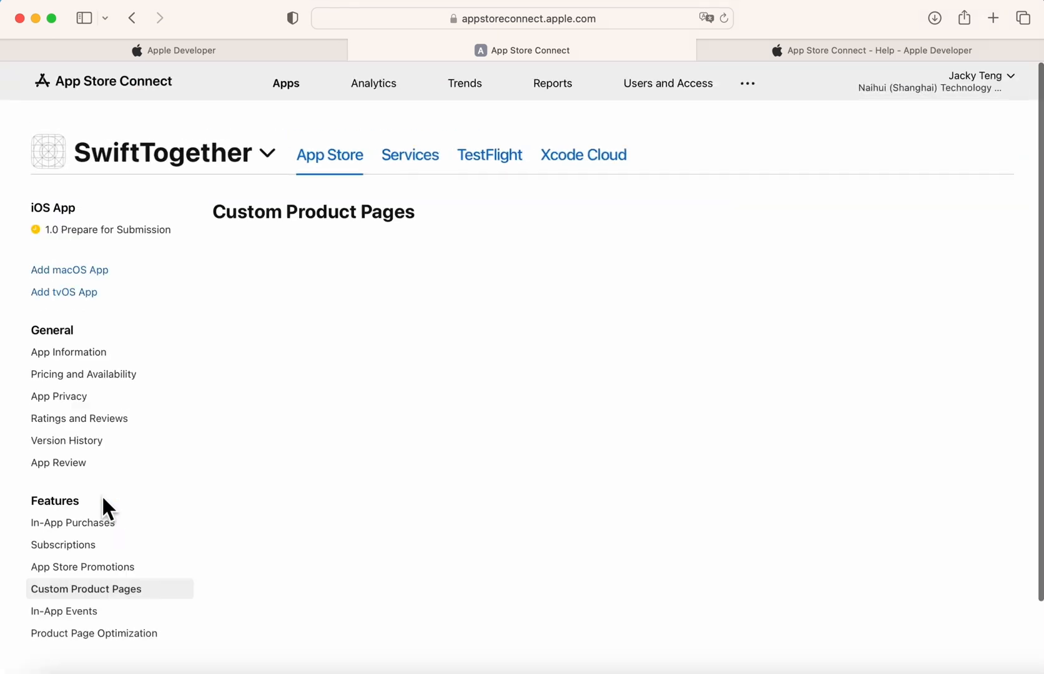
{"action": "left_click", "coordinate": [76, 619]}
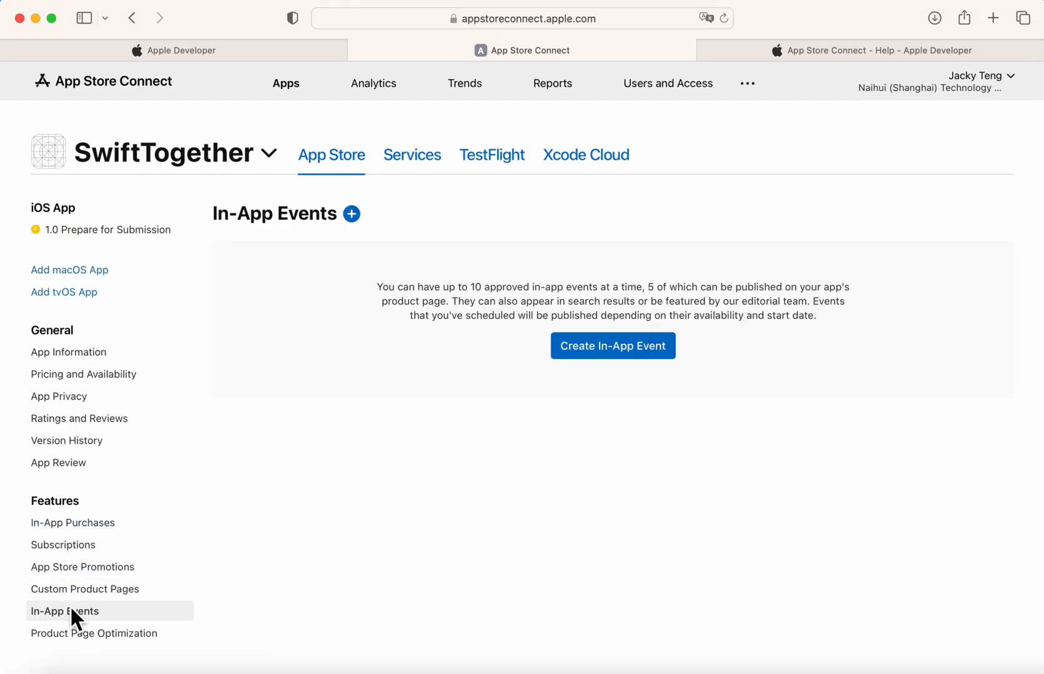
{"action": "left_click", "coordinate": [99, 637]}
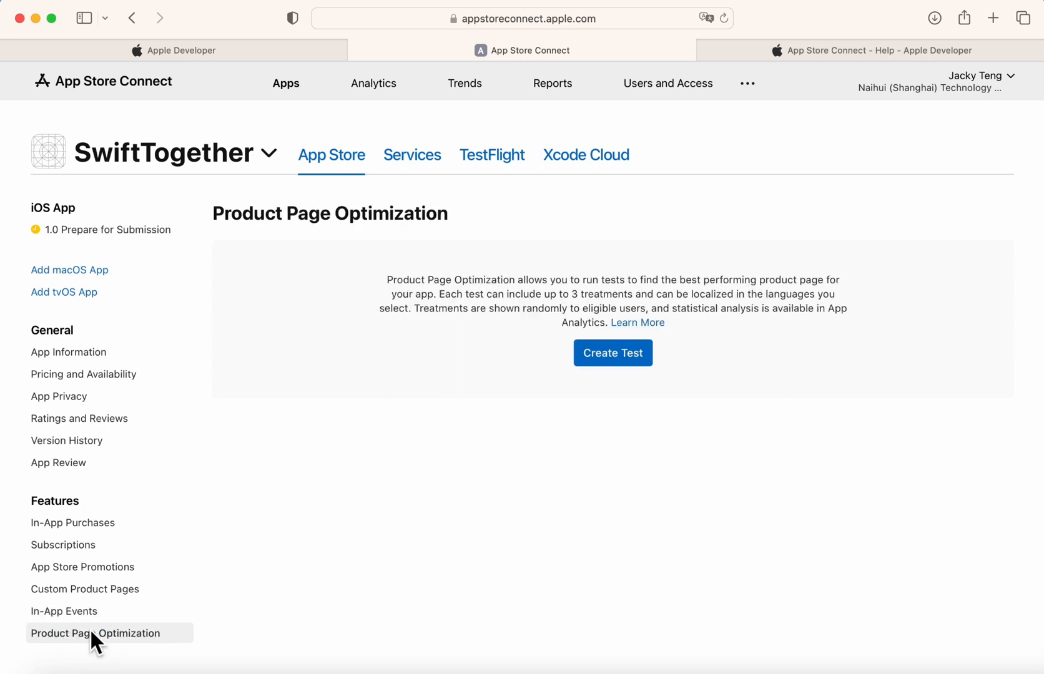